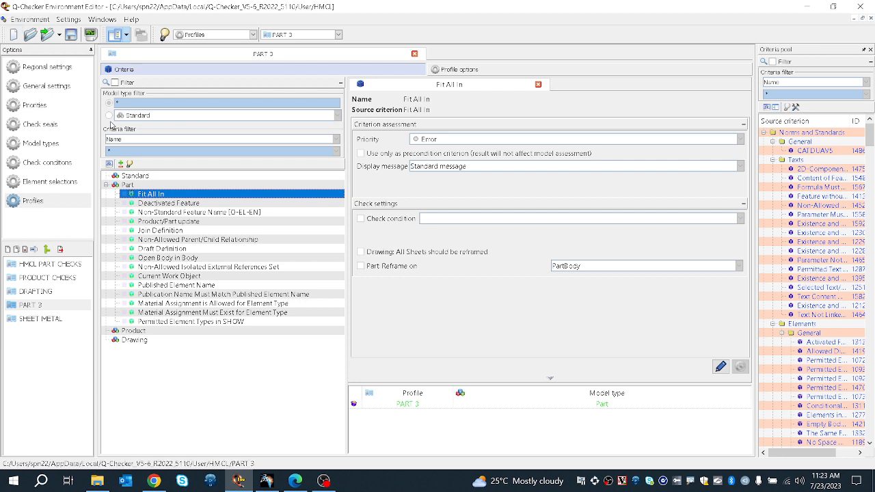
# Step: In the PART 3 profile, enable Part Reframe on PartBody for the Fit All In criterion and apply the change
pyautogui.click(301, 35)
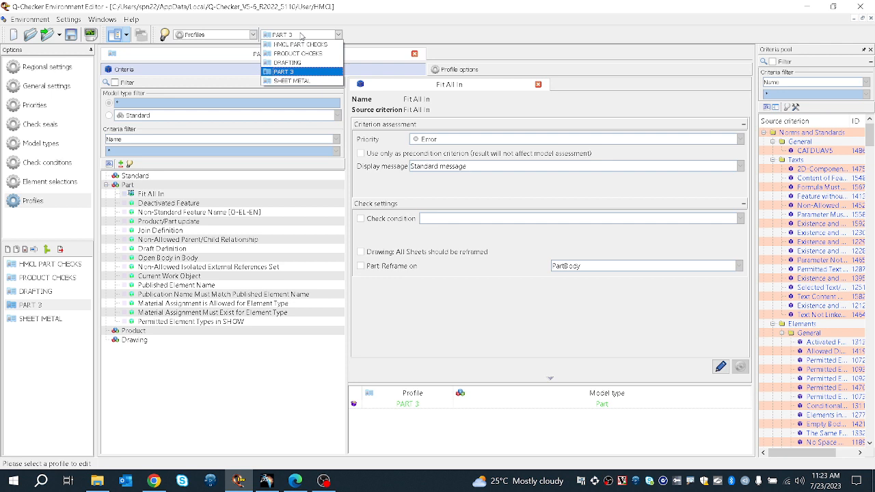
pyautogui.click(283, 71)
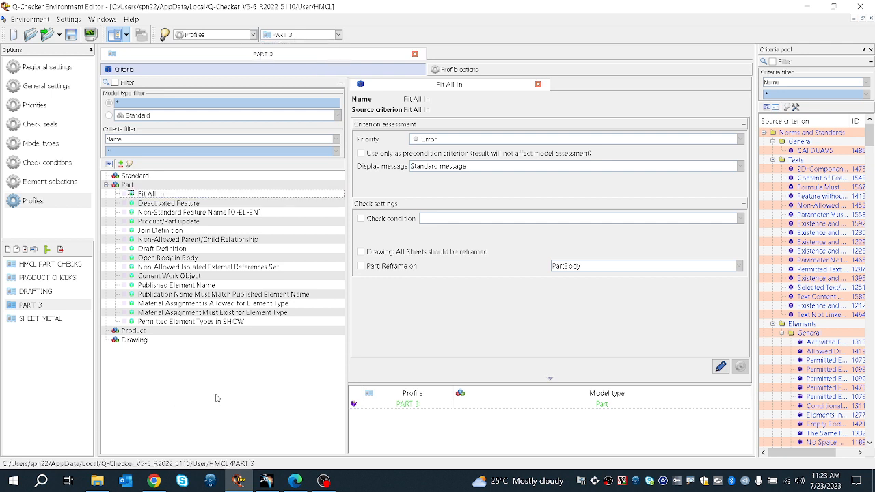
pyautogui.click(214, 194)
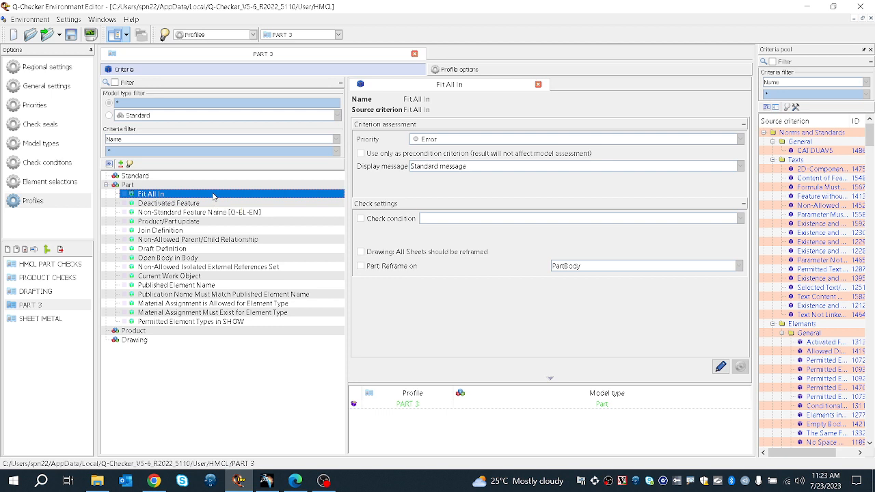
pyautogui.click(546, 140)
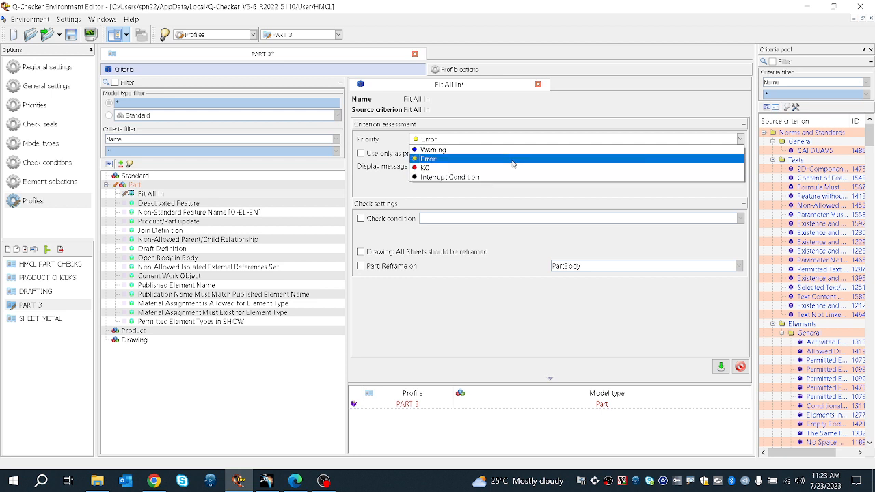
pyautogui.click(425, 205)
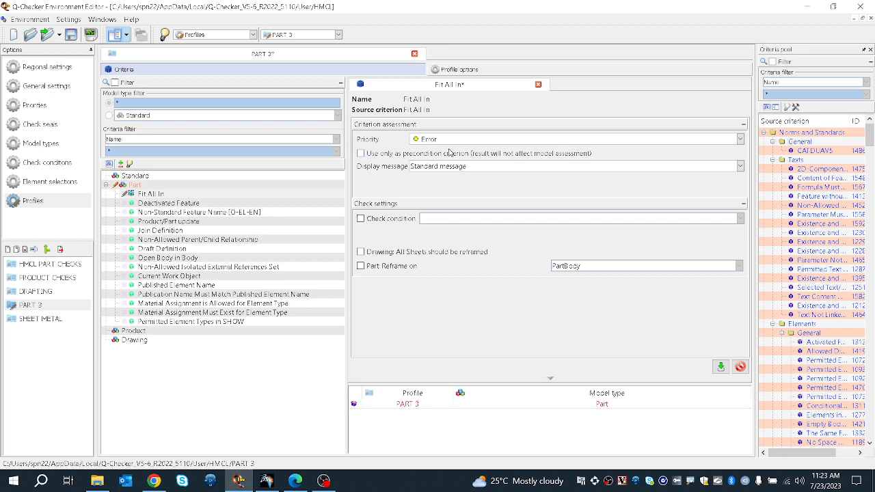
pyautogui.click(363, 269)
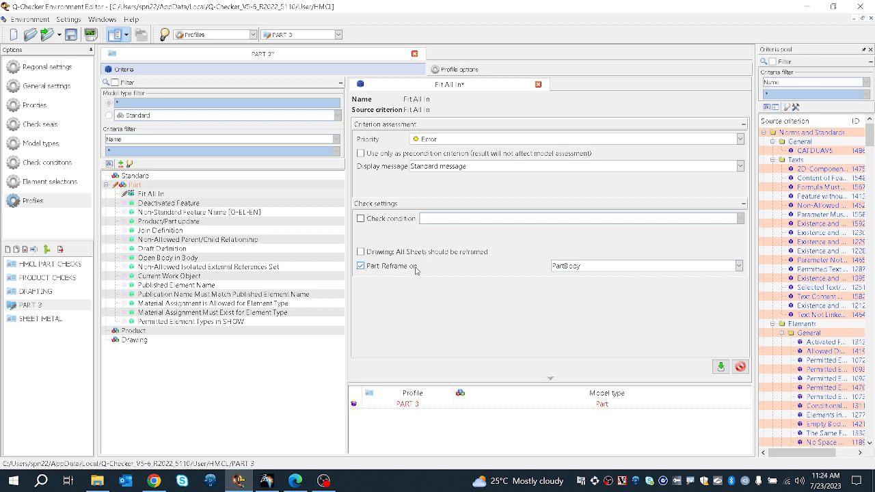
pyautogui.click(564, 269)
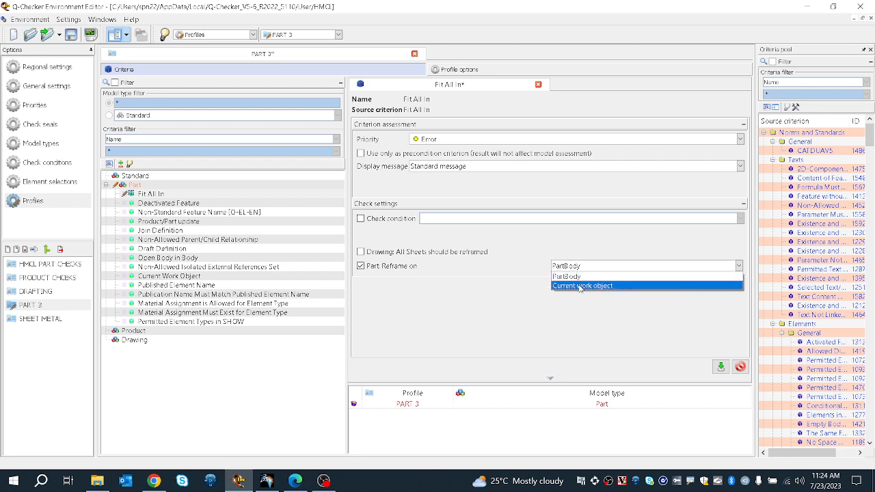
pyautogui.click(584, 277)
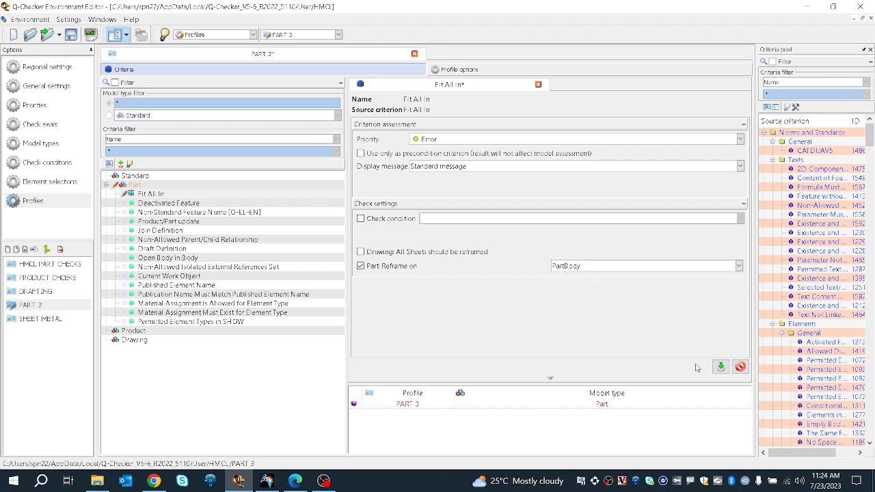
pyautogui.click(720, 367)
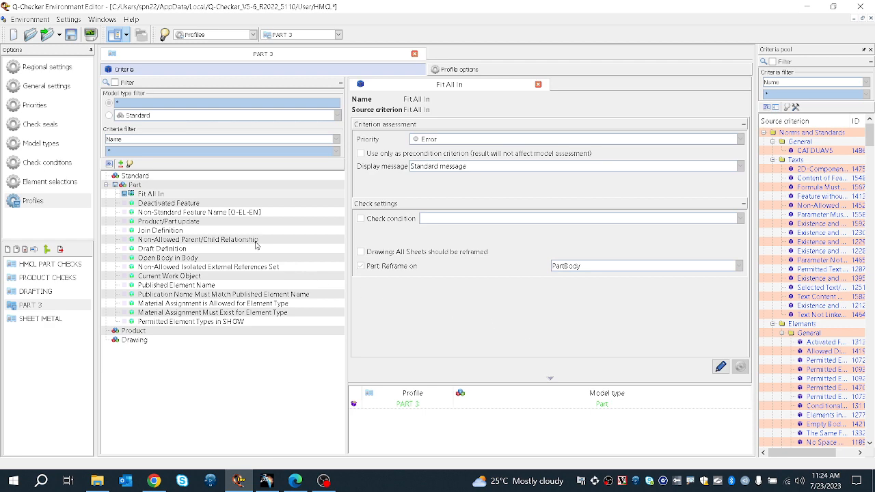
# Step: Open the Non-Standard Feature Name criterion for editing and clear all element types from its ignore list
pyautogui.click(201, 214)
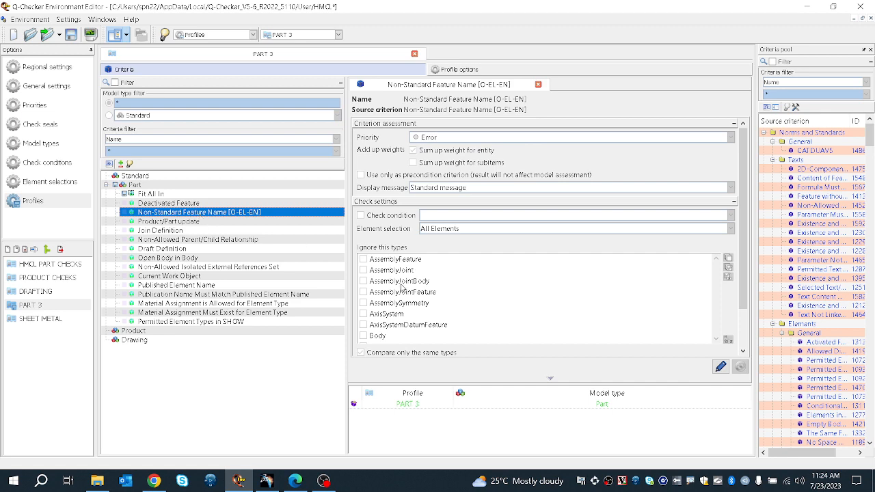
pyautogui.scroll(-3, 401, 284)
pyautogui.scroll(1, 401, 284)
pyautogui.scroll(1, 401, 287)
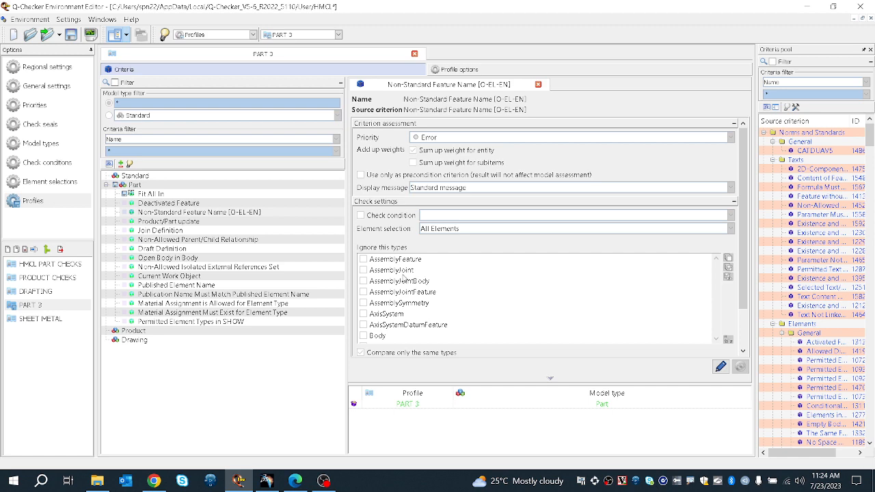
pyautogui.scroll(-2, 401, 276)
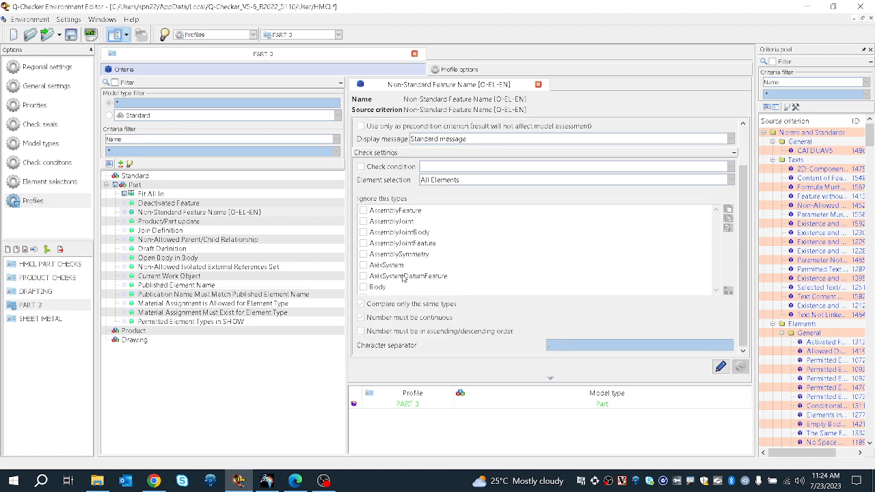
pyautogui.scroll(2, 403, 278)
pyautogui.scroll(-2, 396, 279)
pyautogui.doubleClick(369, 289)
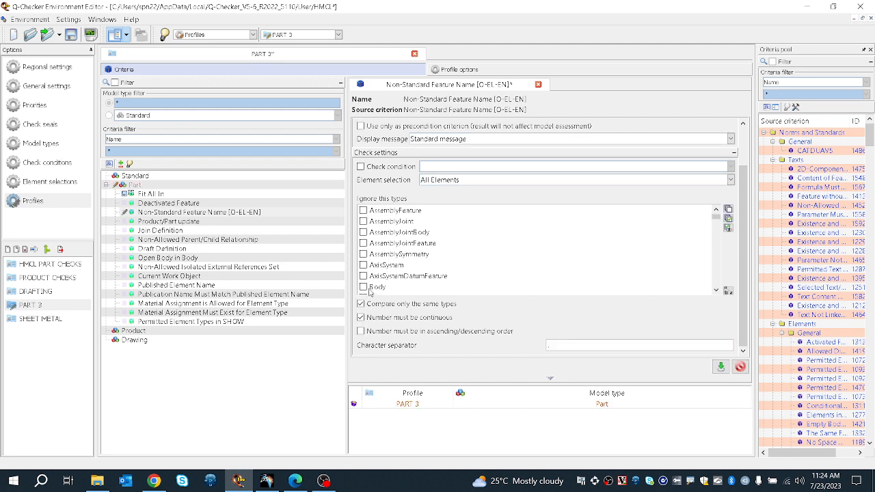
pyautogui.scroll(-8, 382, 263)
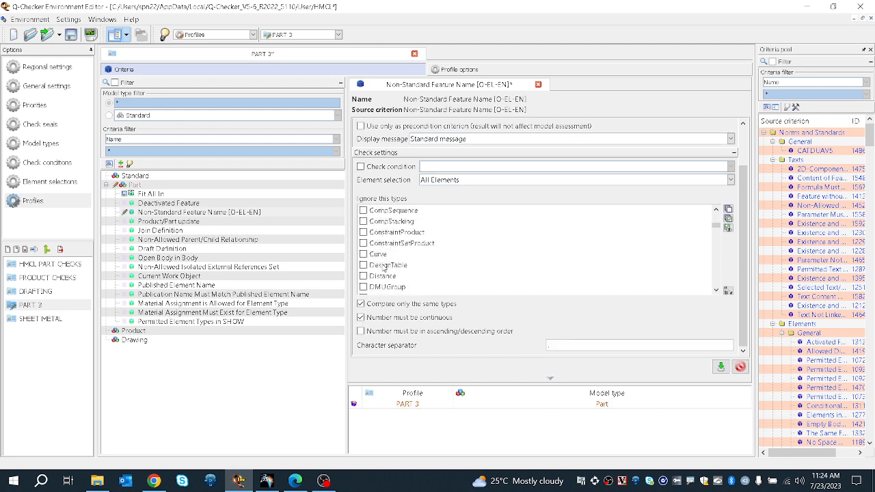
pyautogui.scroll(-15, 383, 268)
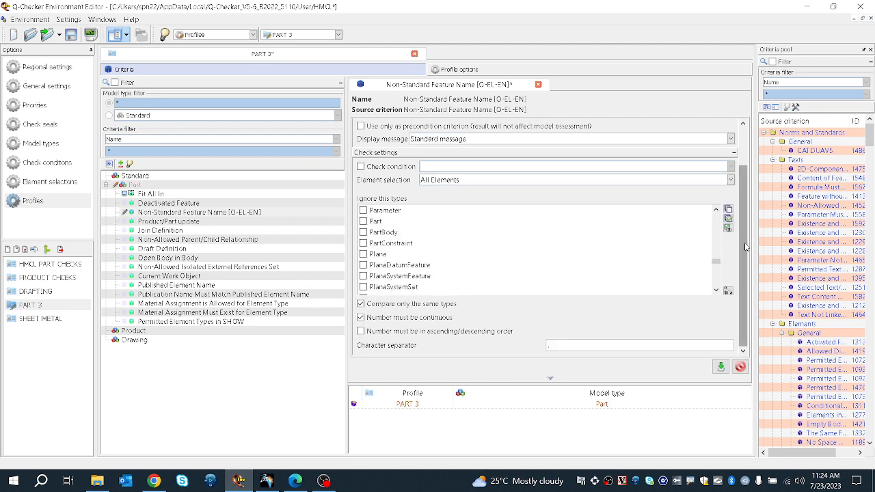
pyautogui.click(727, 228)
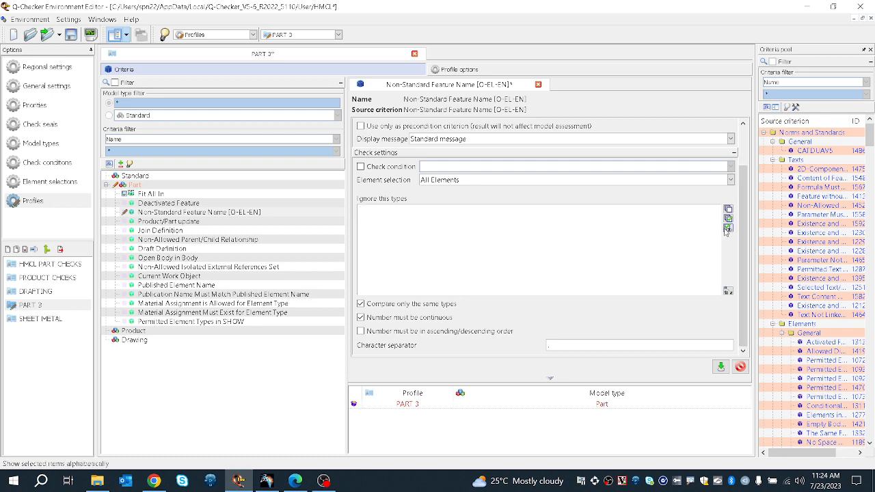
pyautogui.click(728, 229)
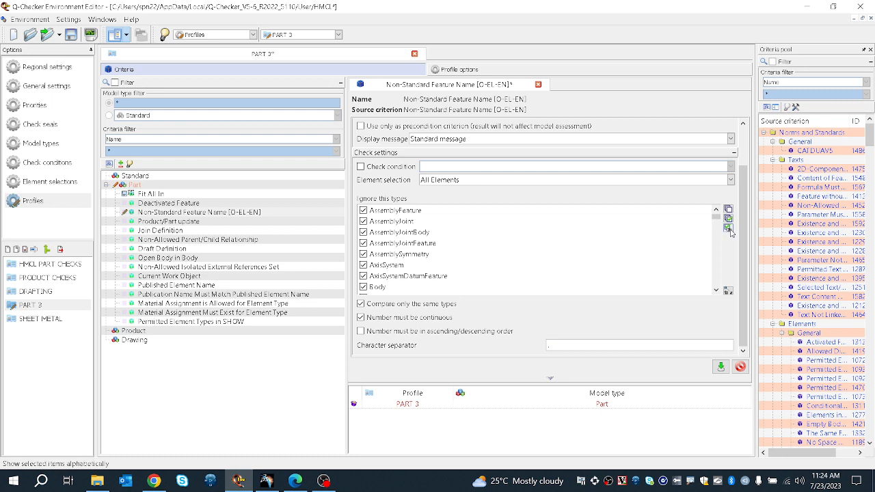
pyautogui.click(727, 227)
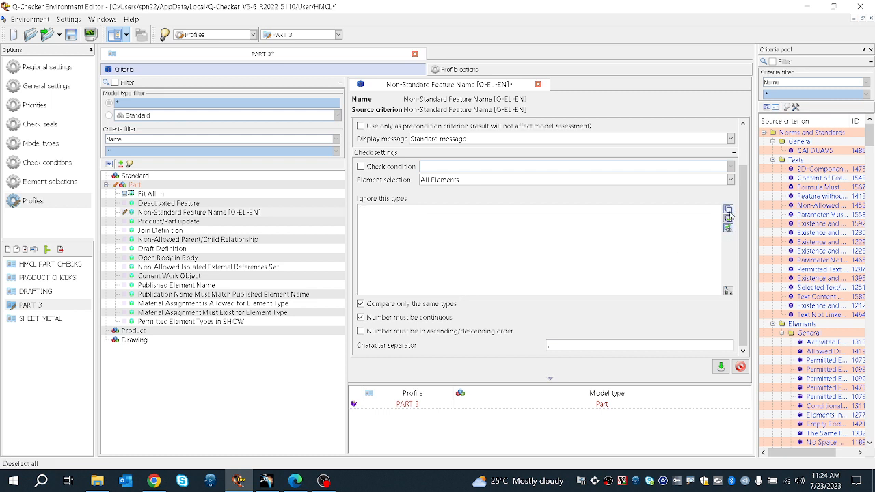
pyautogui.click(729, 215)
# Step: Mark PartBody as an ignored type for the Non-Standard Feature Name criterion and apply the change
pyautogui.scroll(3, 423, 252)
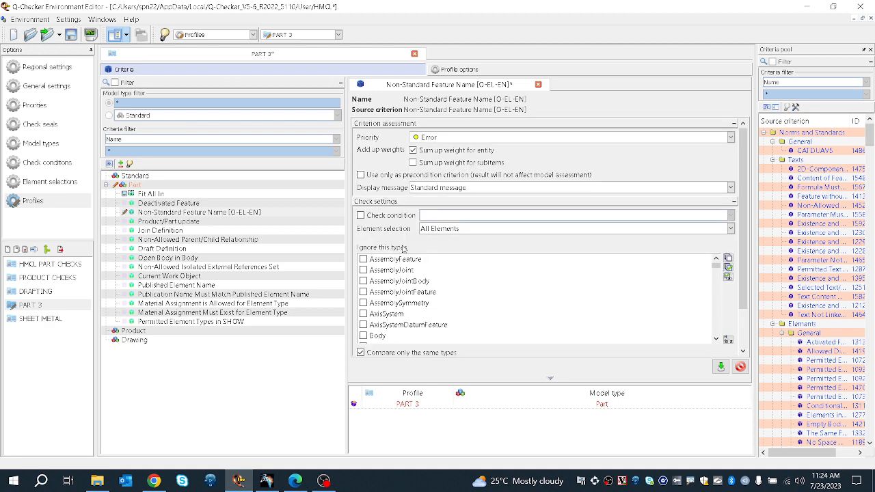
pyautogui.scroll(-2, 403, 248)
pyautogui.click(372, 290)
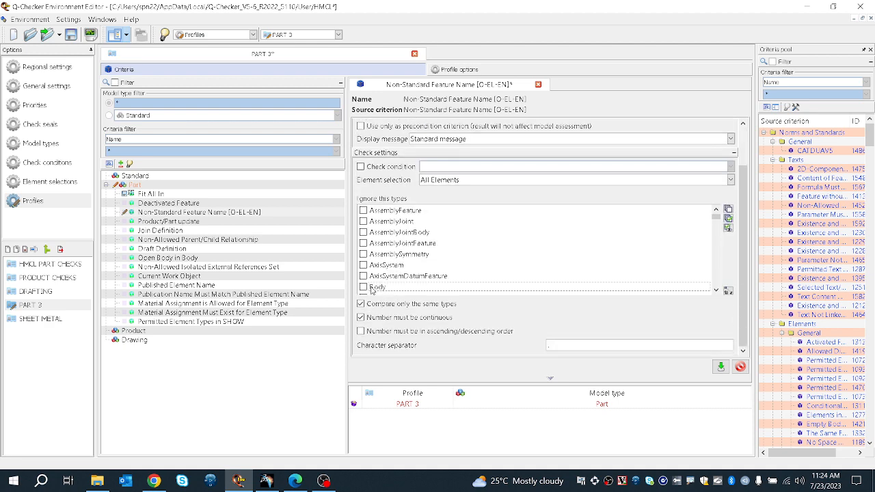
pyautogui.scroll(-6, 387, 286)
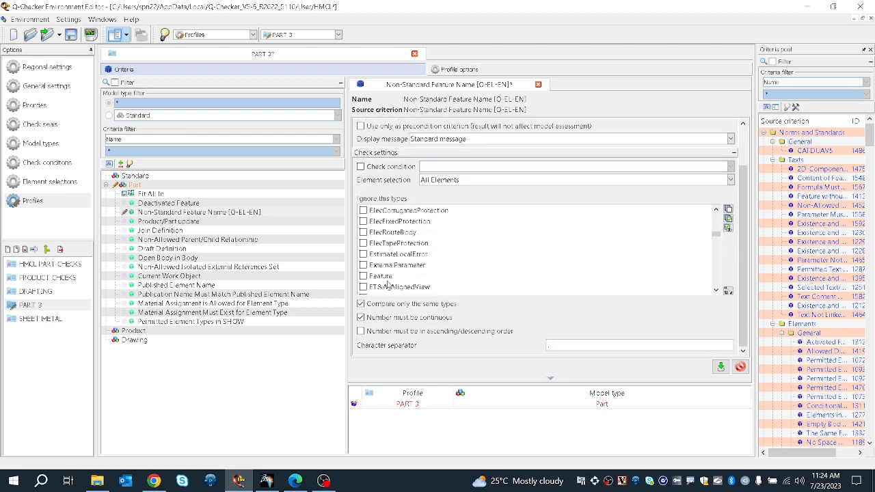
pyautogui.scroll(-6, 388, 287)
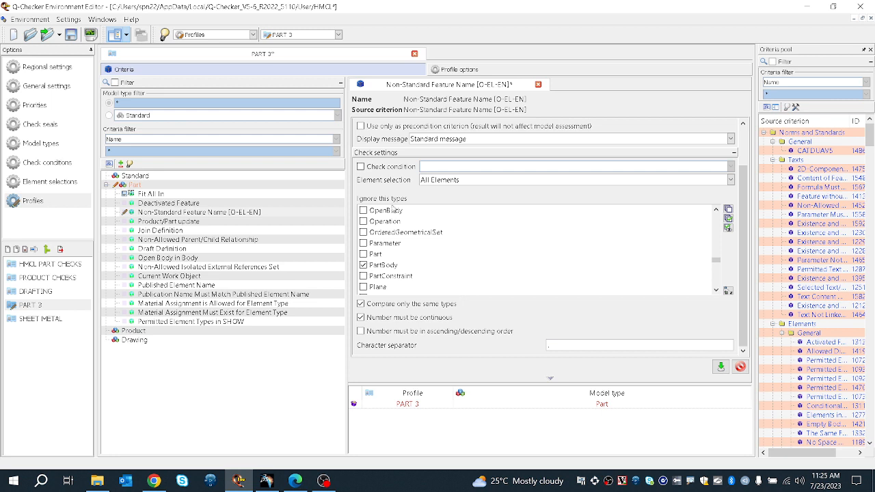
pyautogui.scroll(3, 399, 204)
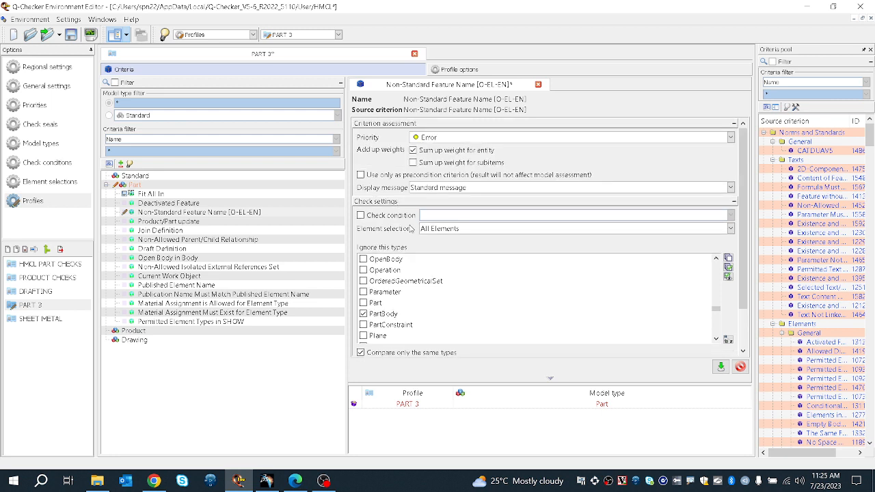
pyautogui.click(720, 367)
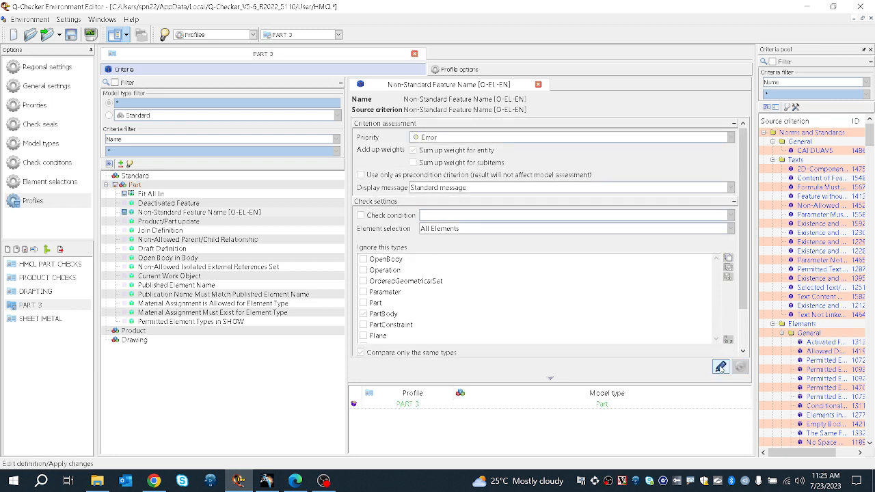
# Step: Enable the Update healing option for the Product/Part update criterion and apply the change
pyautogui.click(187, 226)
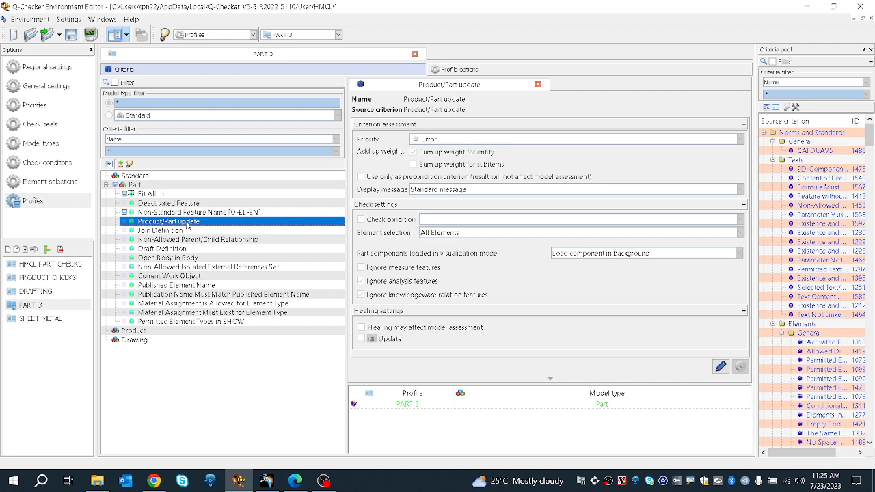
pyautogui.click(365, 337)
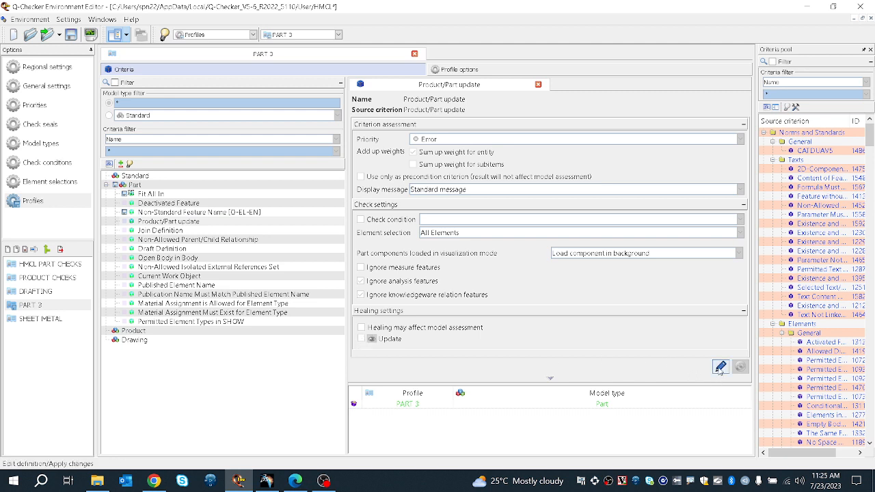
pyautogui.click(720, 367)
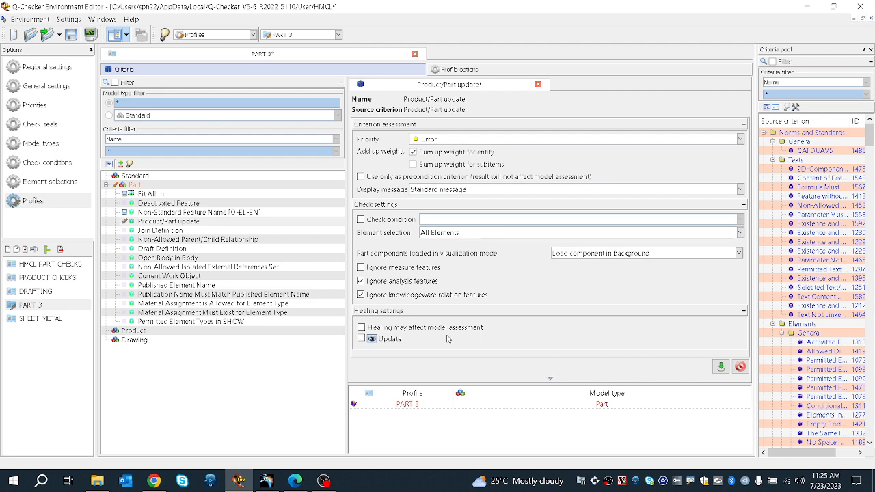
pyautogui.click(360, 339)
pyautogui.click(722, 369)
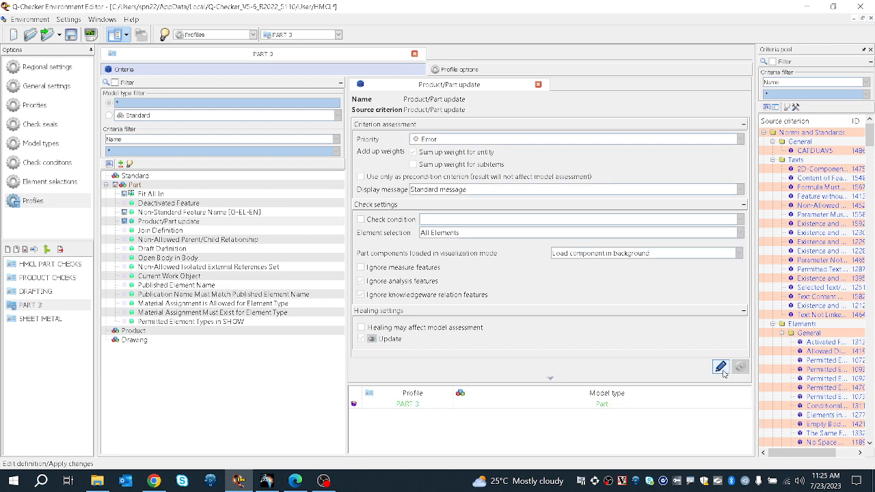
# Step: Review the Join Definition, Draft Definition and Non-Allowed Parent/Child Relationship criteria settings
pyautogui.click(157, 231)
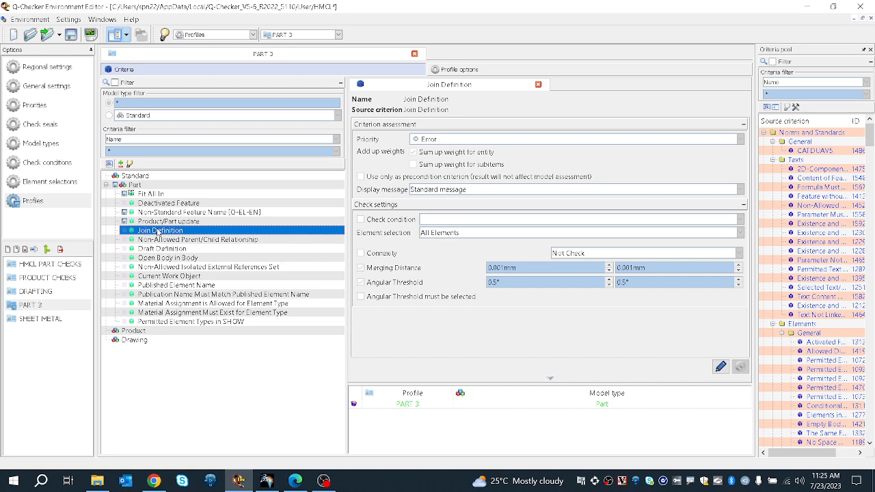
pyautogui.click(162, 249)
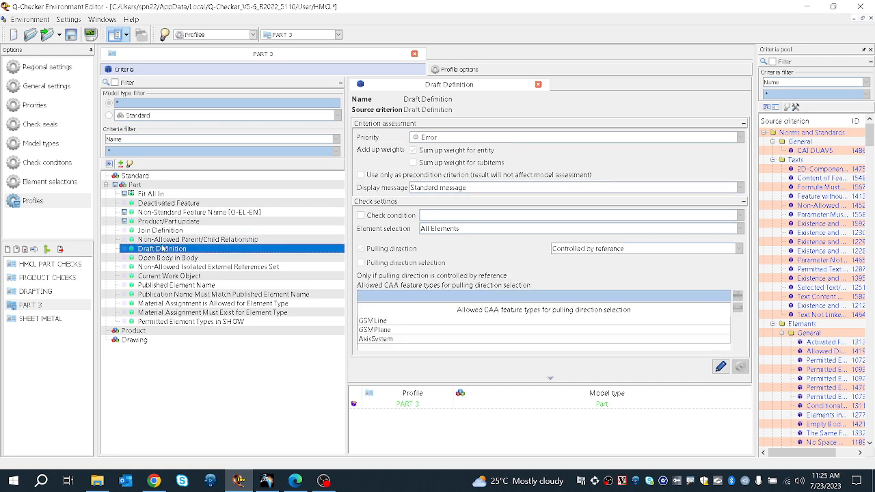
pyautogui.click(170, 241)
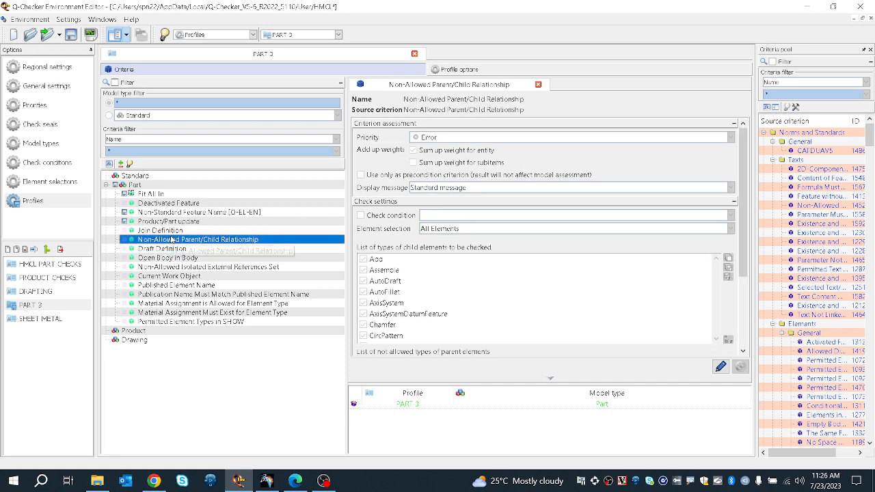
# Step: Edit the Non-Allowed Parent/Child Relationship criterion, show only the checked not-allowed parent types, and apply the change
pyautogui.doubleClick(476, 320)
pyautogui.click(415, 306)
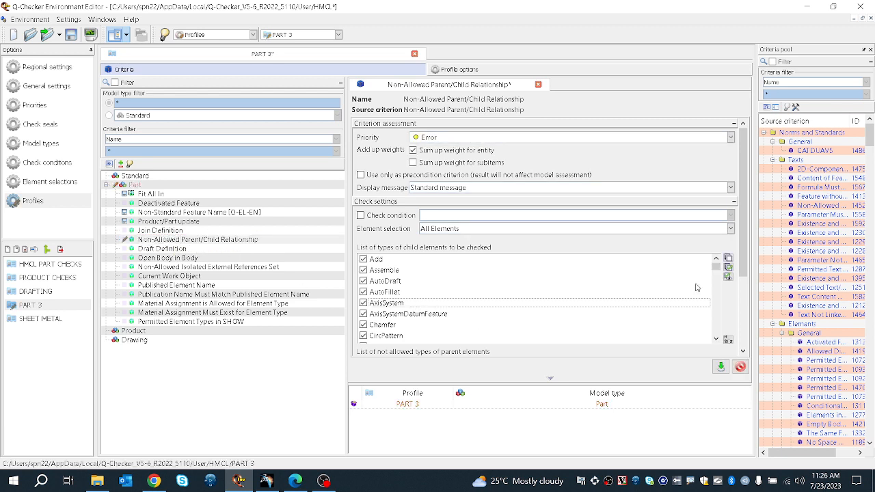
pyautogui.click(730, 280)
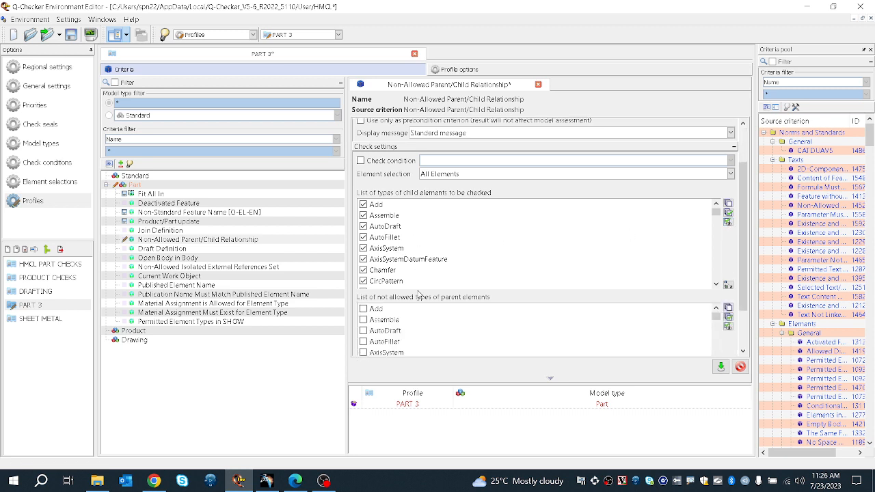
pyautogui.scroll(-1, 412, 274)
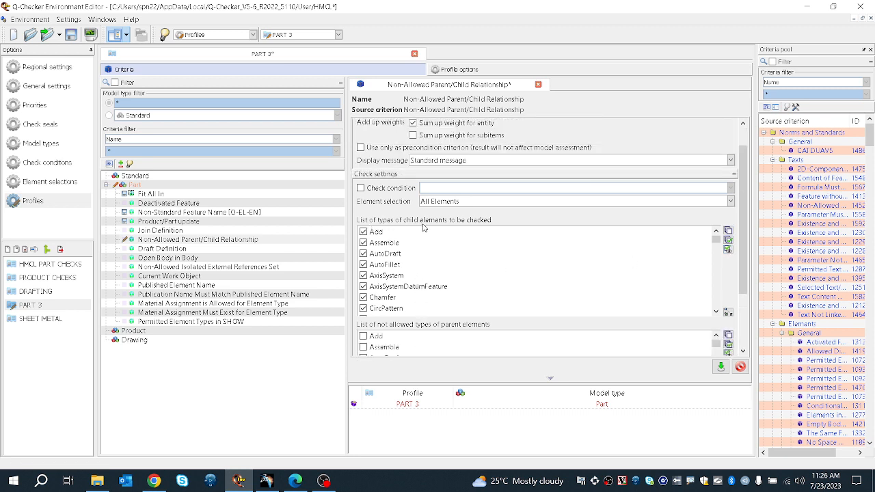
pyautogui.scroll(-2, 400, 250)
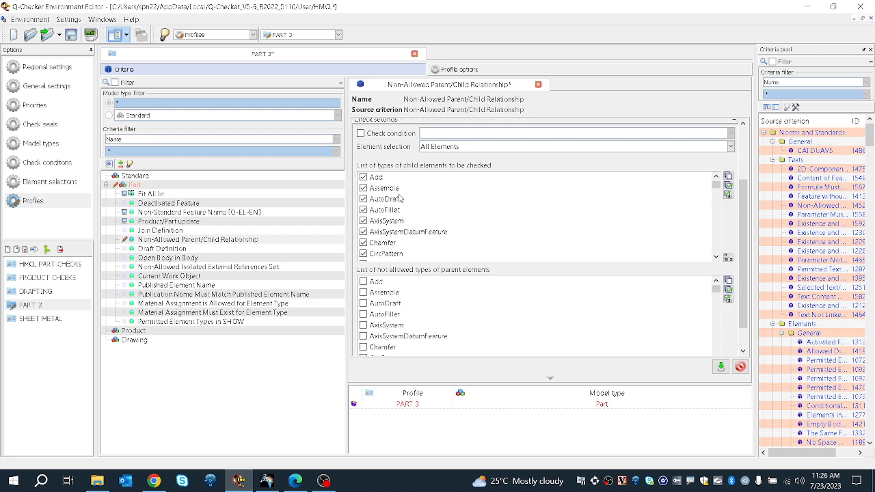
pyautogui.scroll(-1, 405, 246)
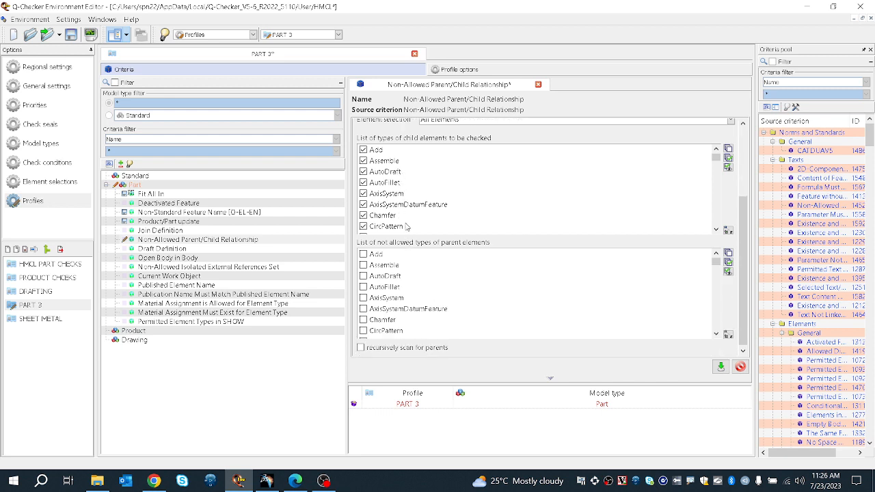
pyautogui.scroll(1, 408, 225)
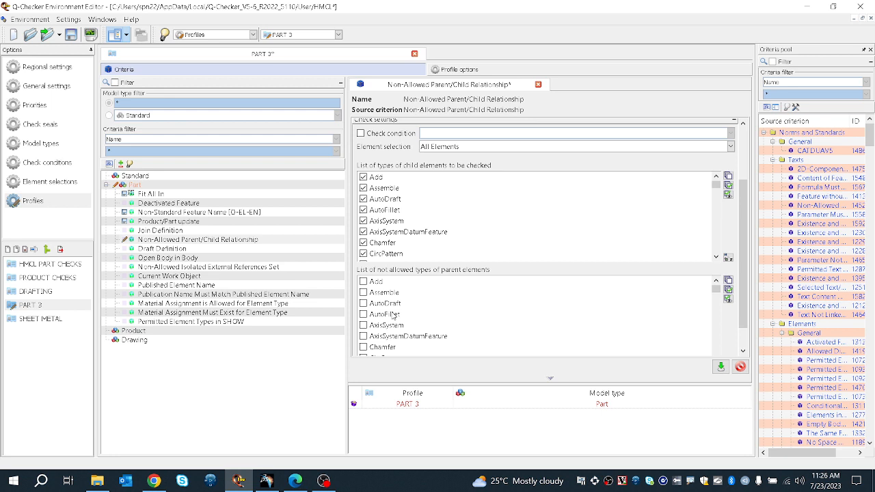
pyautogui.click(728, 299)
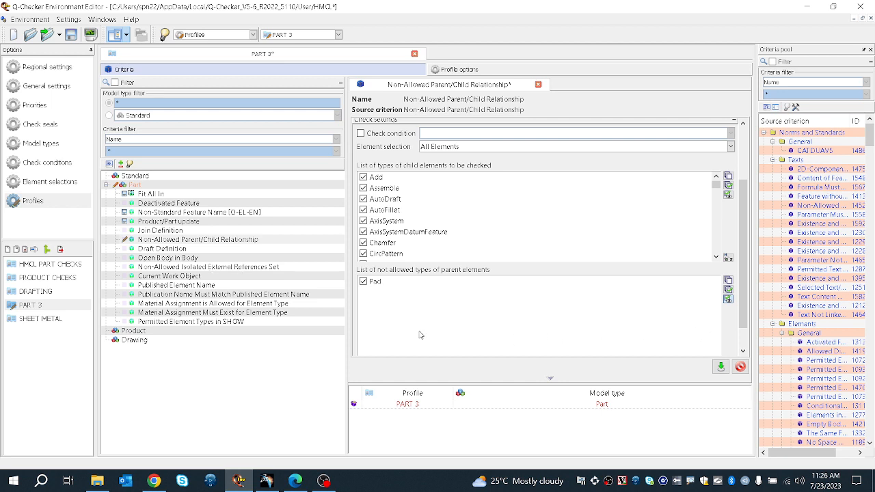
pyautogui.click(720, 366)
# Step: Open the Draft Definition criterion for editing
pyautogui.click(188, 250)
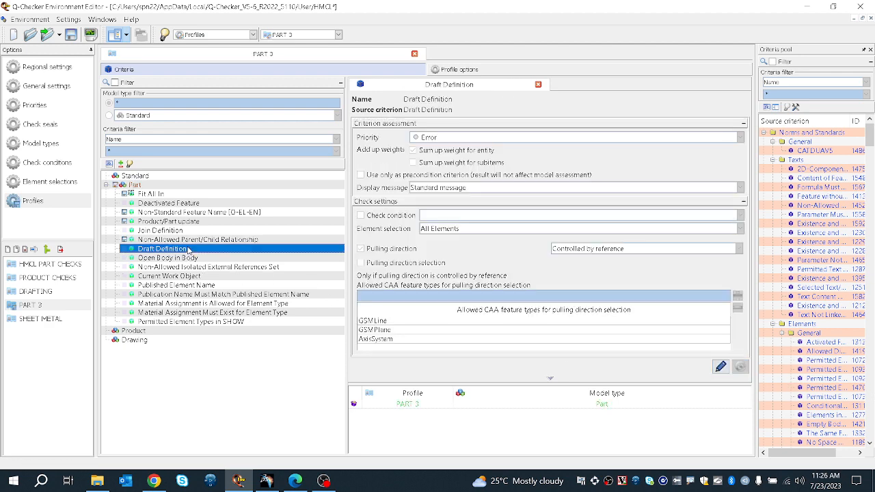
pyautogui.click(522, 301)
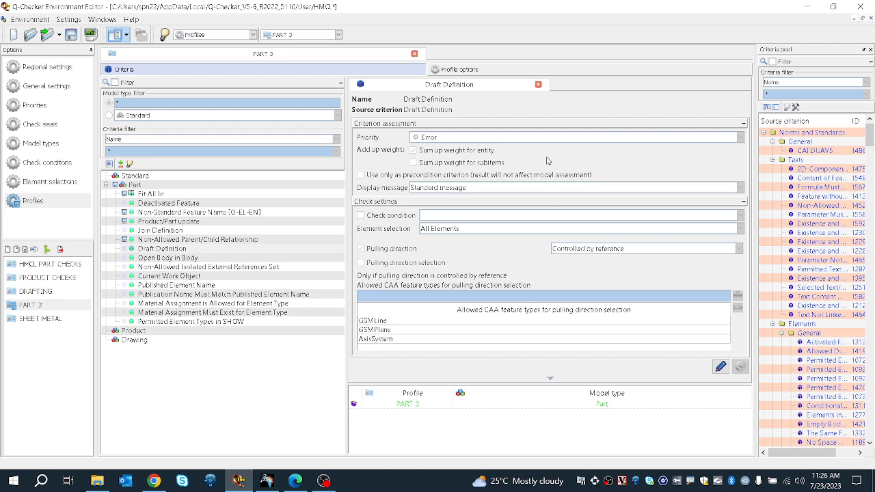
pyautogui.doubleClick(480, 324)
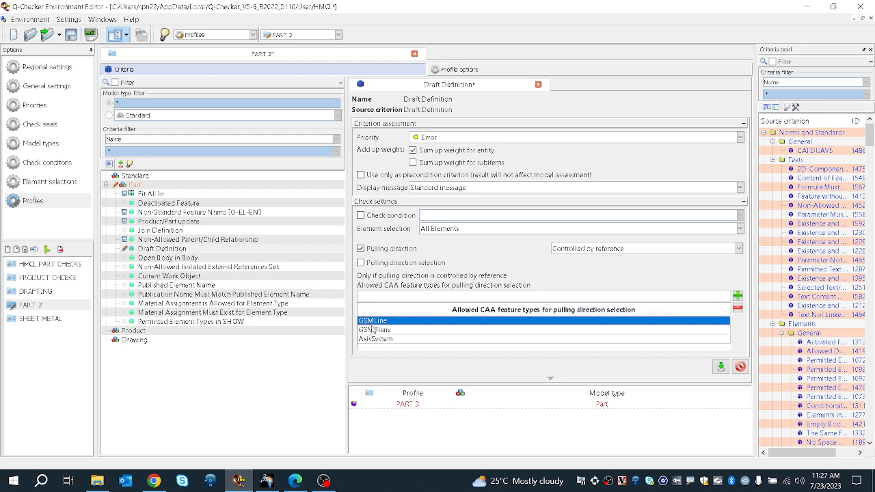
pyautogui.click(435, 213)
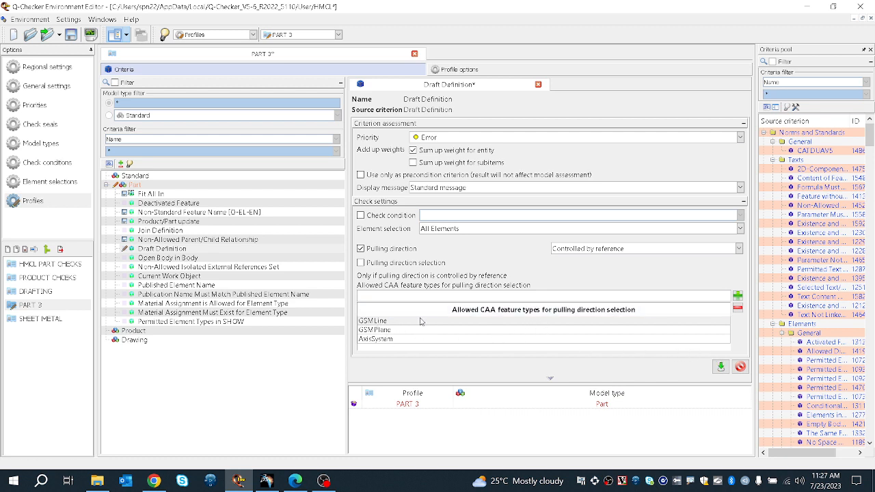
# Step: Review the Open Body in Body, Non-Allowed Isolated External References Set and Current Work Object criteria settings
pyautogui.click(189, 259)
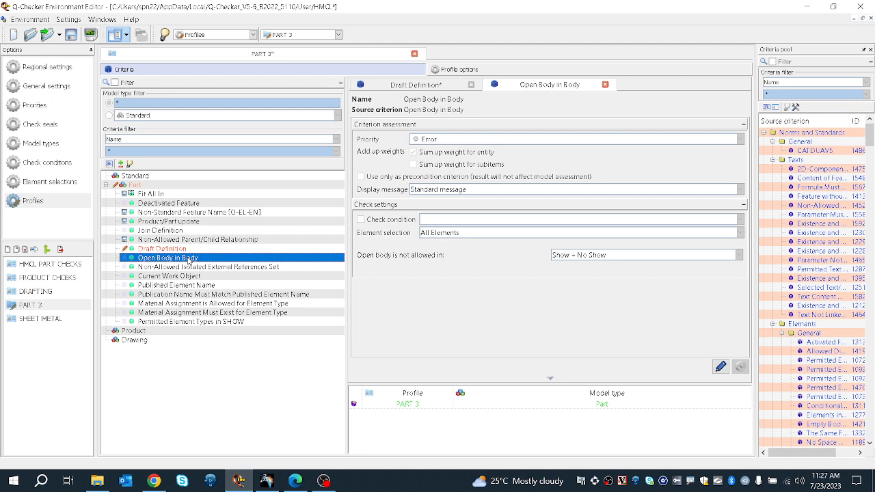
pyautogui.click(181, 268)
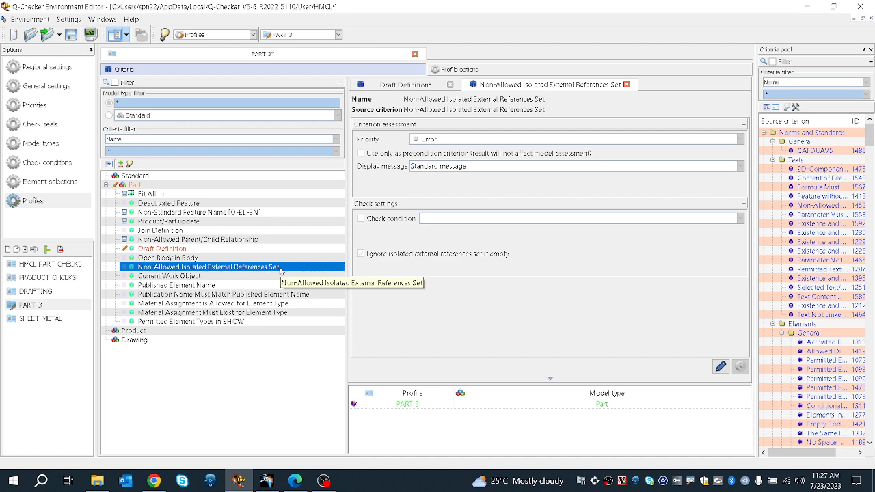
pyautogui.click(245, 275)
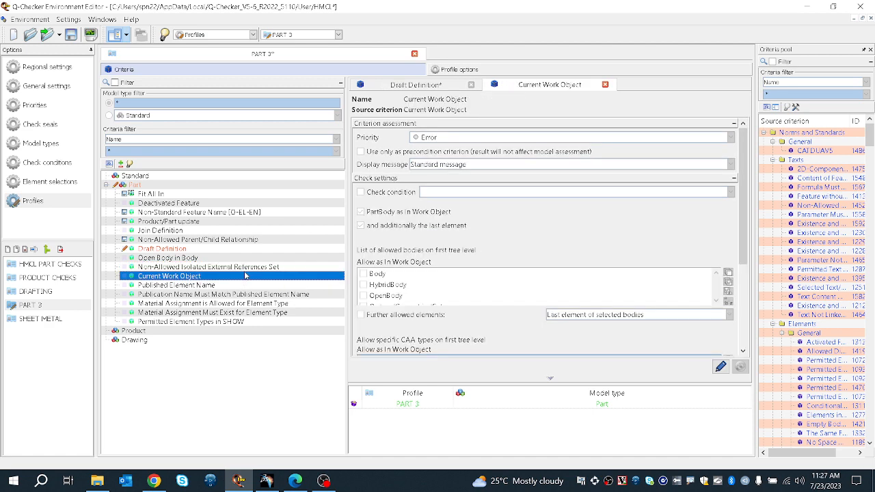
pyautogui.scroll(-3, 517, 276)
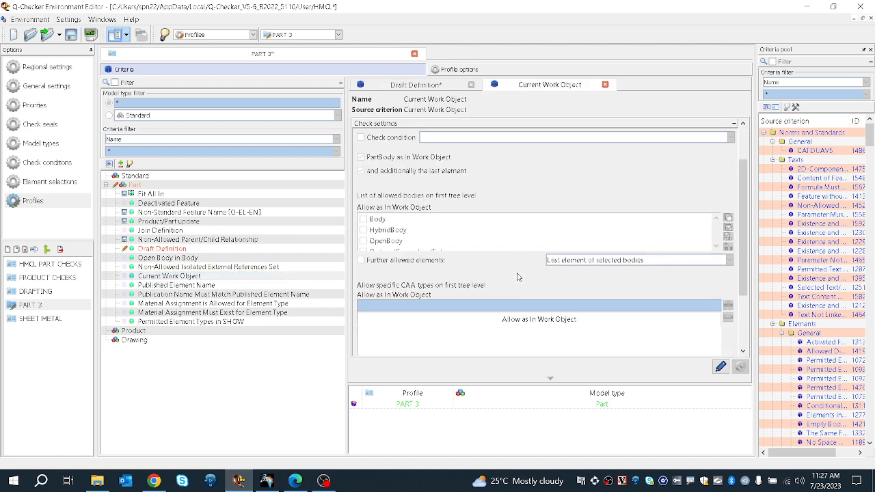
pyautogui.scroll(-3, 518, 276)
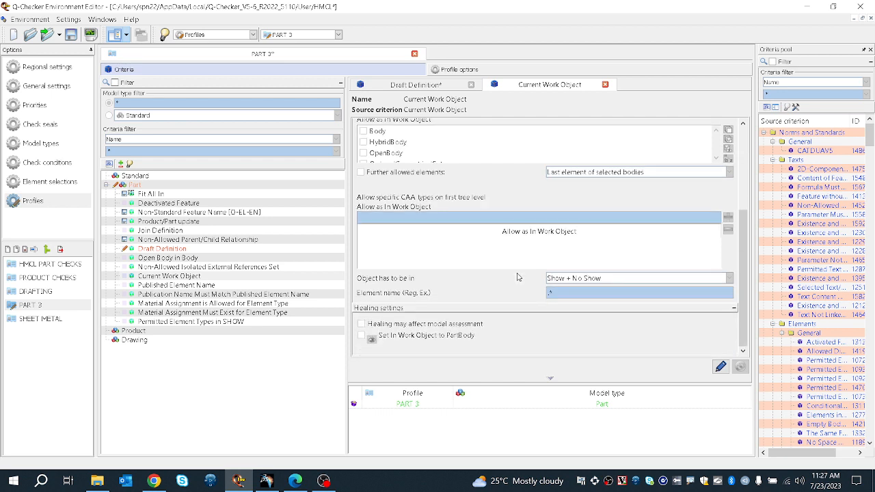
pyautogui.scroll(1, 517, 276)
pyautogui.scroll(1, 517, 276)
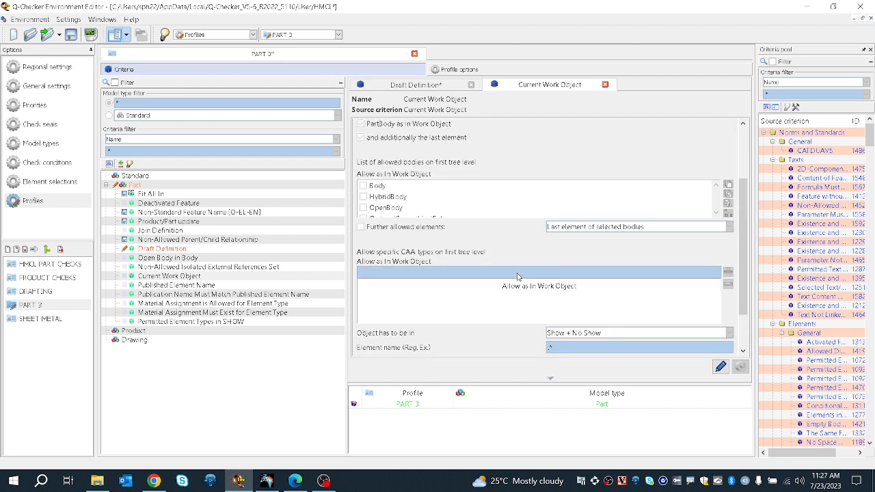
pyautogui.scroll(-1, 517, 276)
pyautogui.scroll(-1, 517, 277)
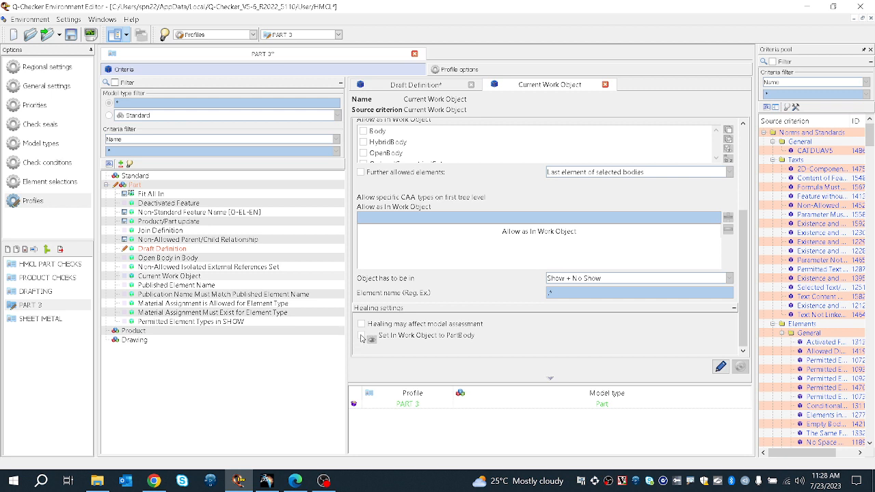
# Step: Enable the Set In Work Object to PartBody healing option for the Current Work Object criterion and apply it
pyautogui.click(719, 367)
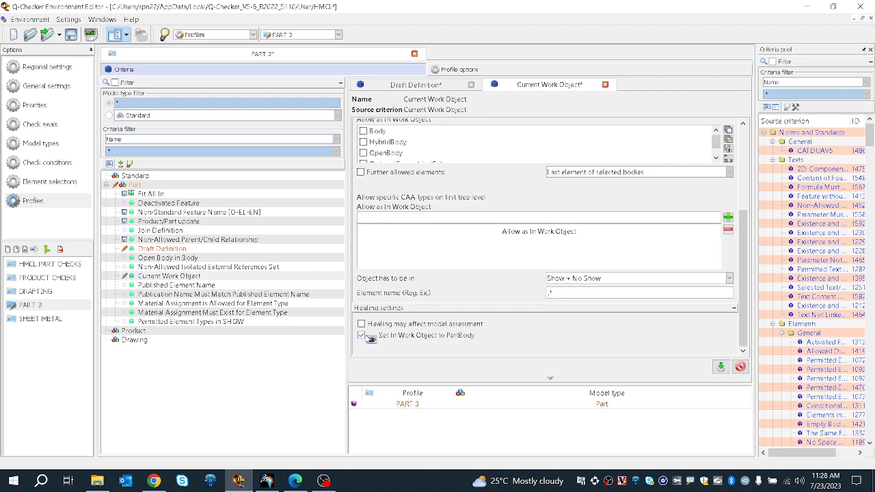
pyautogui.click(361, 335)
pyautogui.click(719, 367)
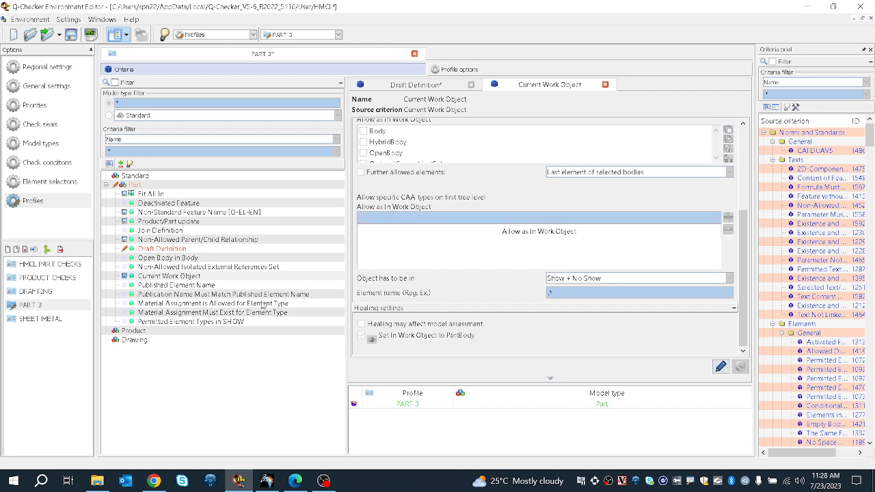
# Step: Open the Published Element Name criterion for editing and select its KGP new name value
pyautogui.click(200, 285)
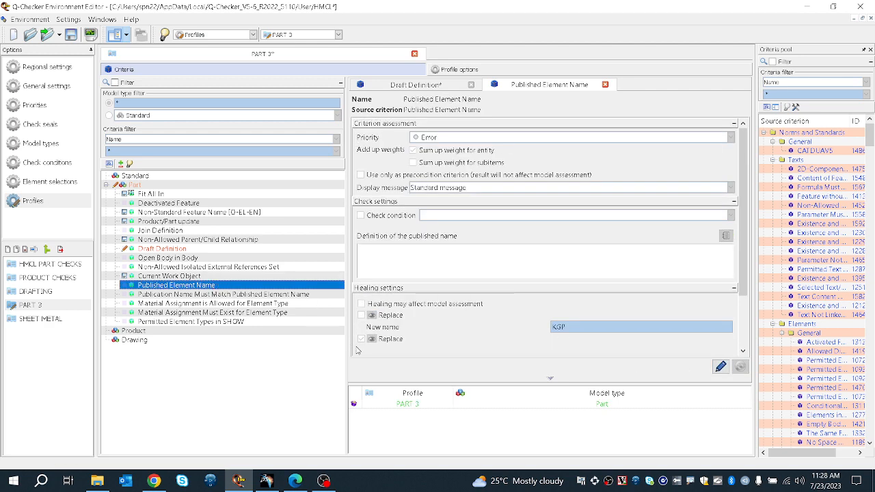
pyautogui.click(403, 265)
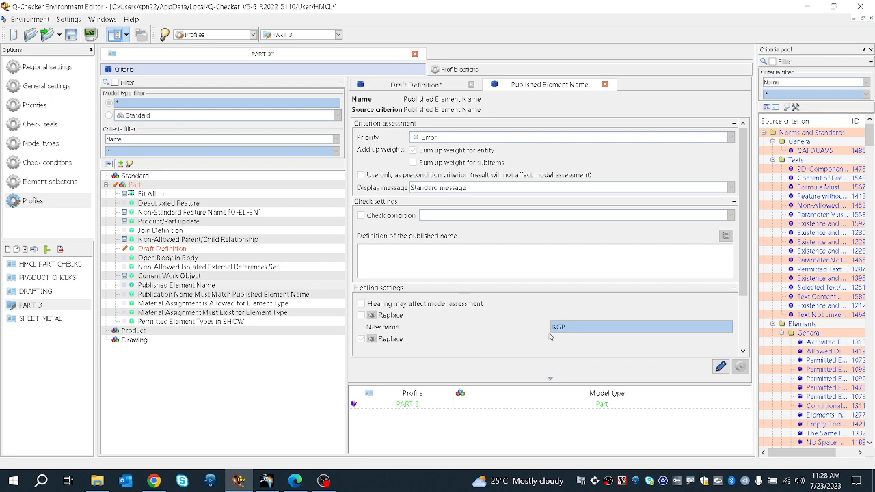
pyautogui.doubleClick(586, 327)
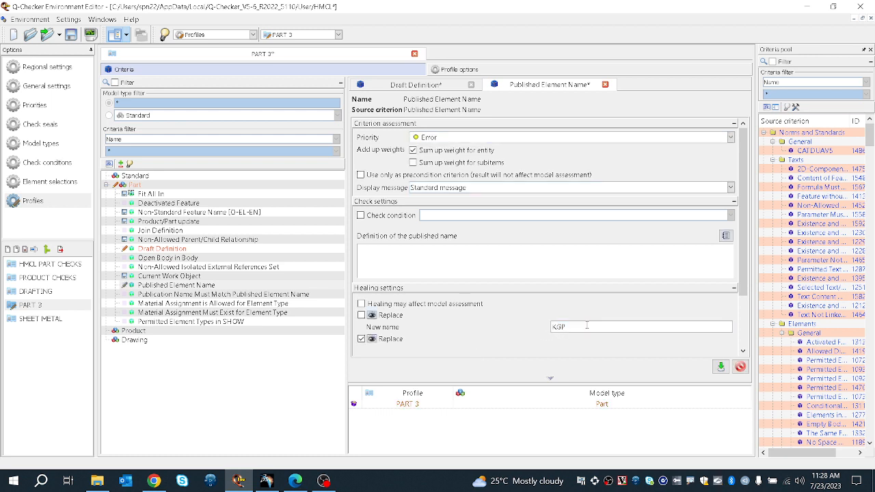
pyautogui.doubleClick(573, 326)
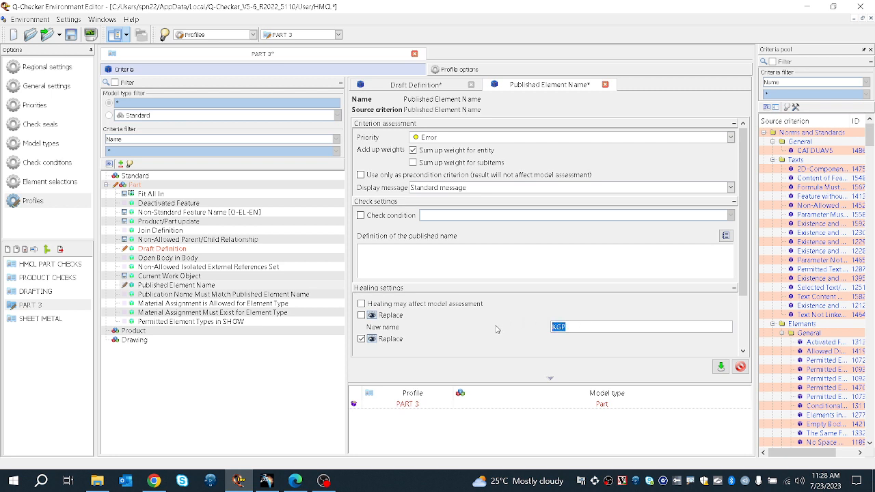
# Step: Open the Material Assignment is Allowed for Element Type criterion for editing and list only its selected element types
pyautogui.doubleClick(267, 293)
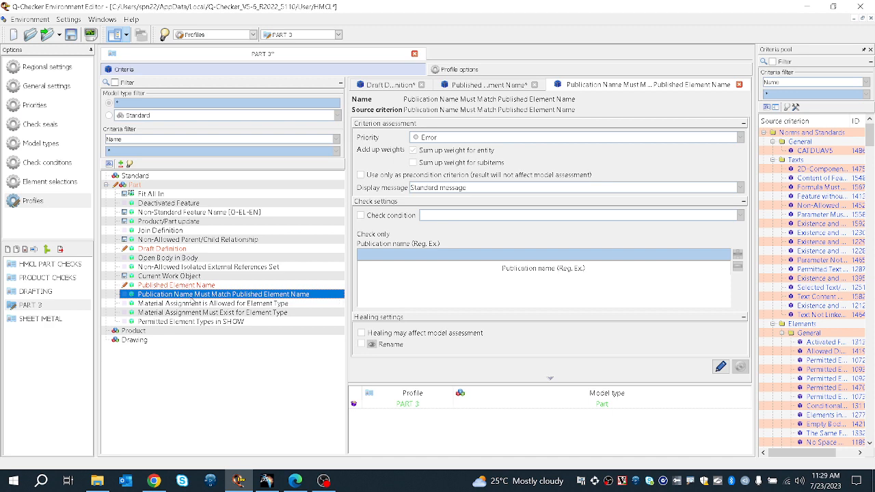
pyautogui.click(194, 304)
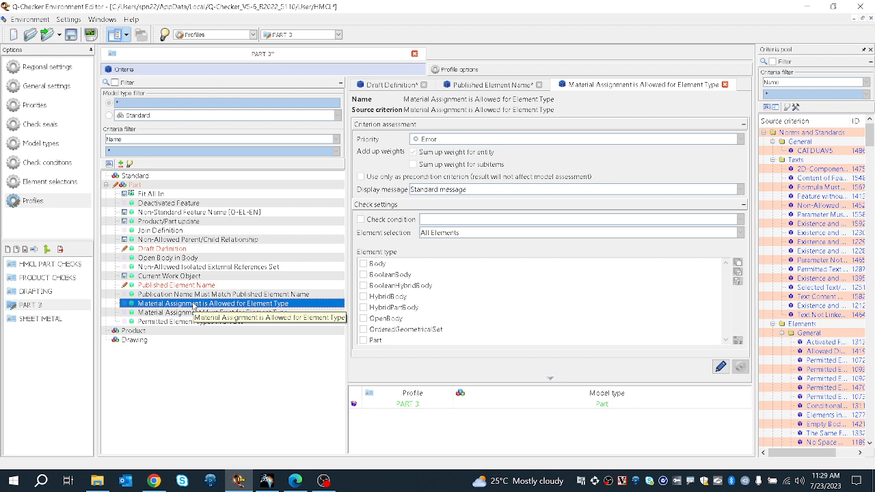
pyautogui.doubleClick(621, 286)
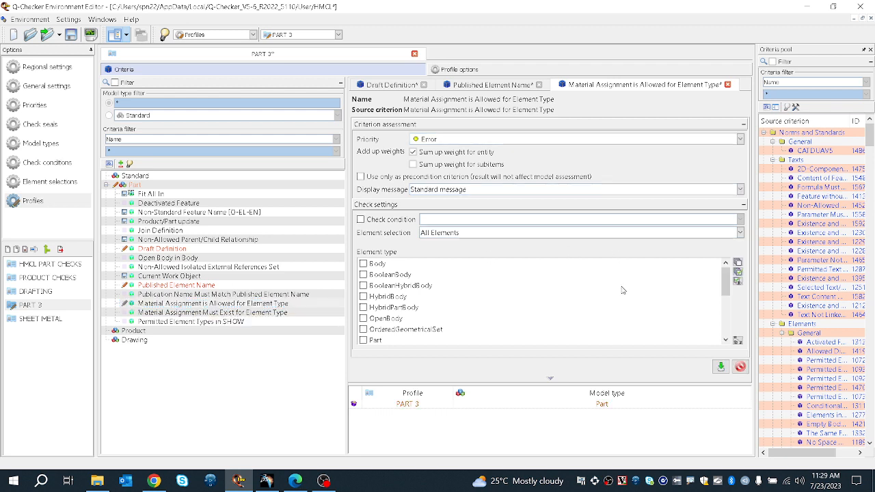
pyautogui.click(737, 280)
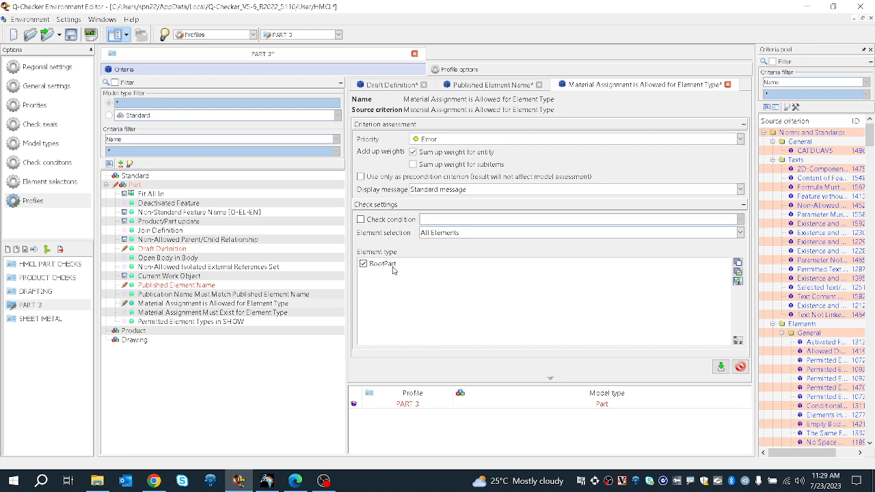
# Step: Open the Material Assignment Must Exist for Element Type criterion for editing and list only its selected element types
pyautogui.click(299, 312)
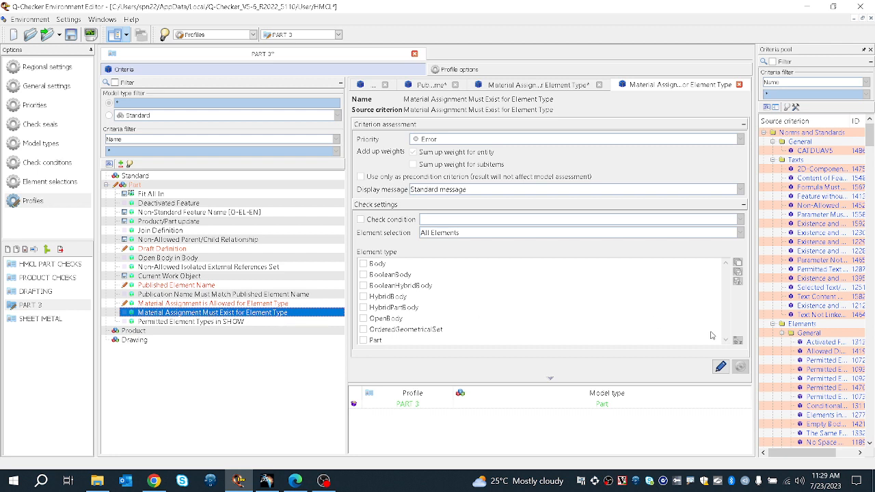
pyautogui.click(740, 282)
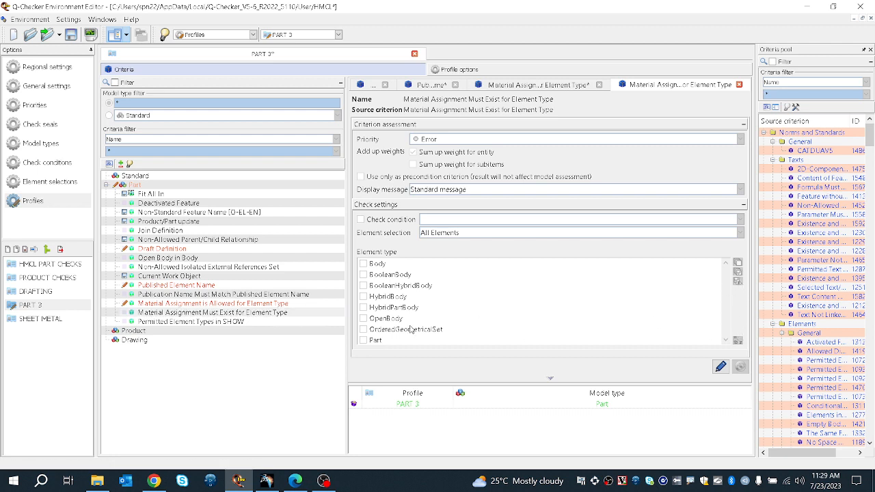
pyautogui.doubleClick(522, 323)
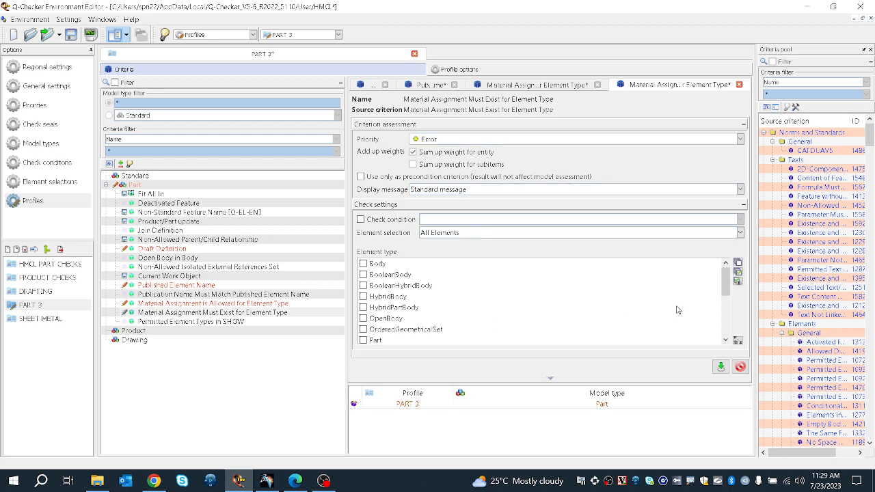
pyautogui.click(736, 281)
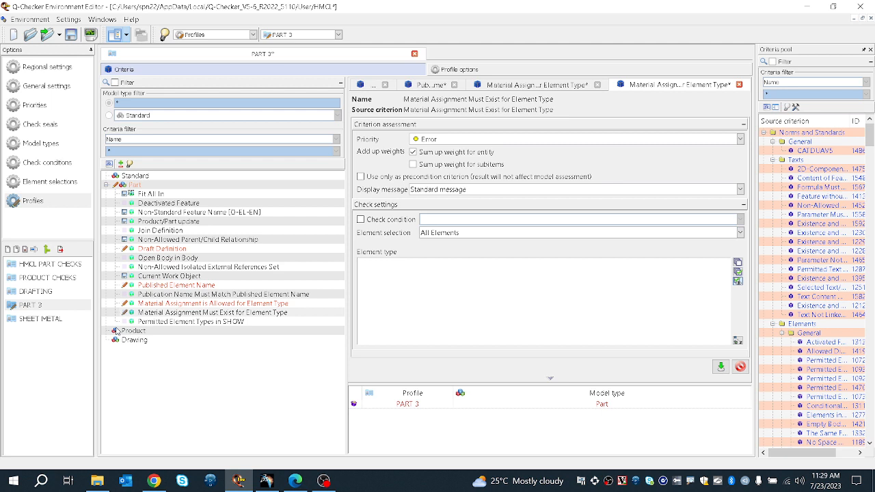
# Step: Open the Permitted Element Types in SHOW criterion for editing and list only its selected allowed types
pyautogui.click(210, 316)
pyautogui.click(212, 321)
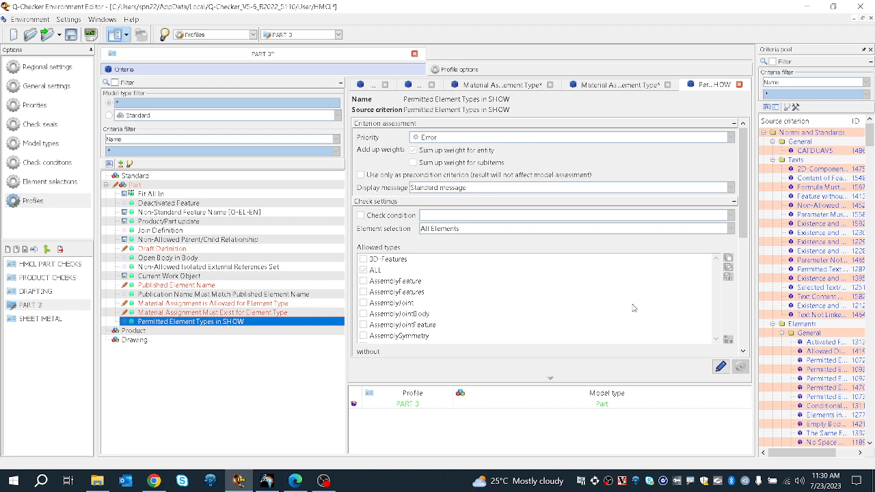
pyautogui.click(726, 279)
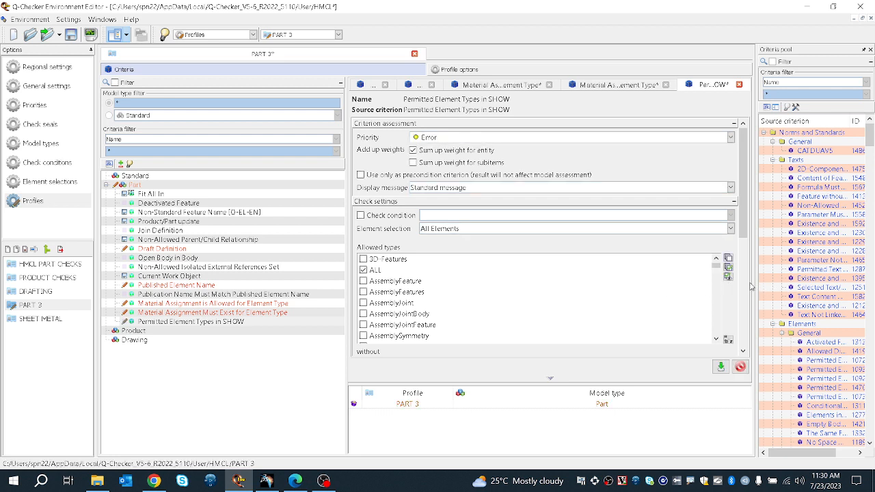
pyautogui.click(729, 280)
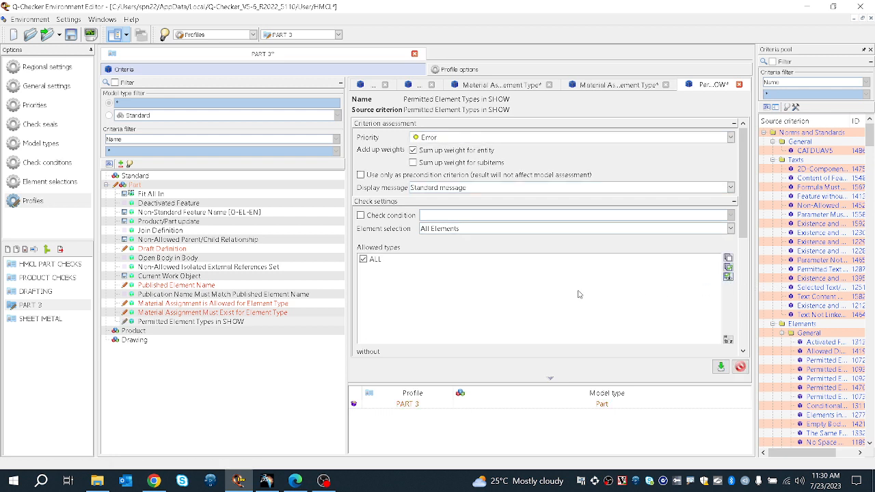
# Step: List only the selected excluded types in the without list of the Permitted Element Types in SHOW criterion
pyautogui.scroll(-2, 475, 317)
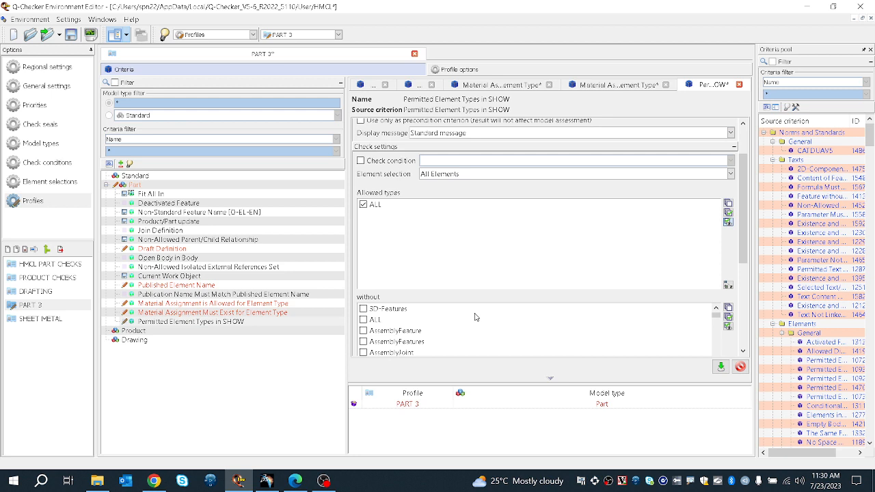
pyautogui.scroll(-1, 478, 312)
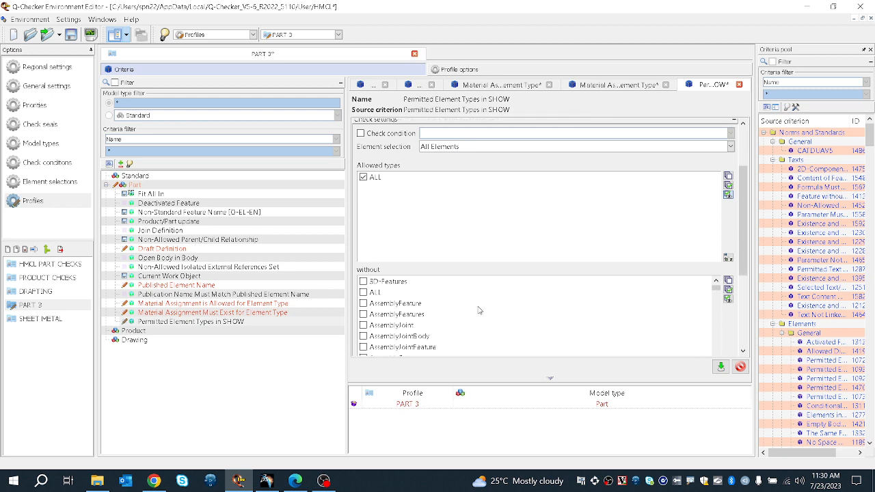
pyautogui.scroll(-2, 500, 276)
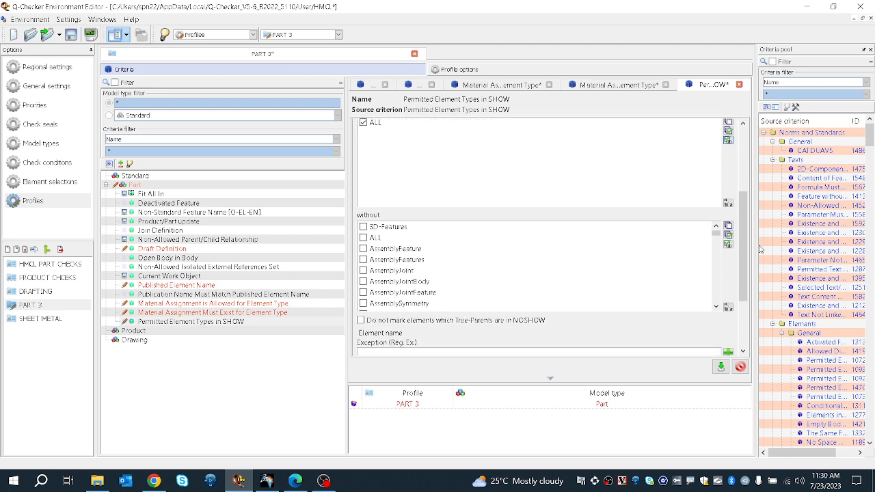
pyautogui.click(728, 244)
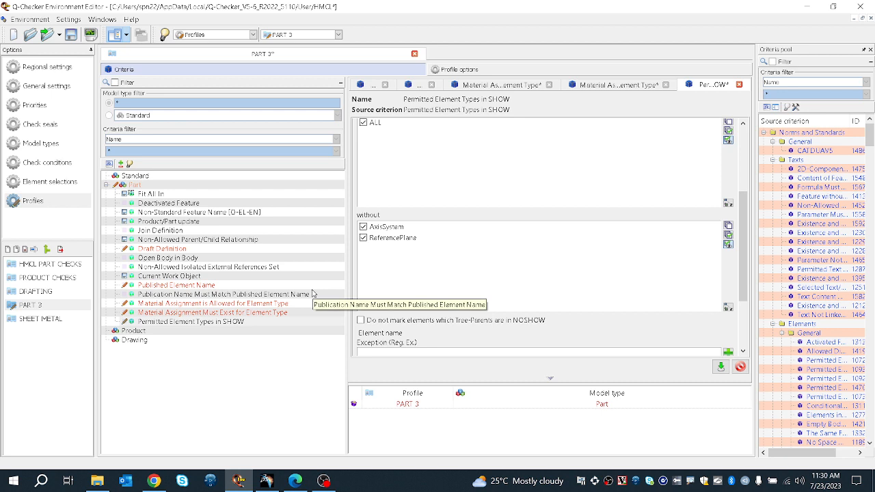
# Step: Enable the Set to NOSHOW healing option for the Permitted Element Types in SHOW criterion and confirm the criterion edits
pyautogui.scroll(-3, 447, 331)
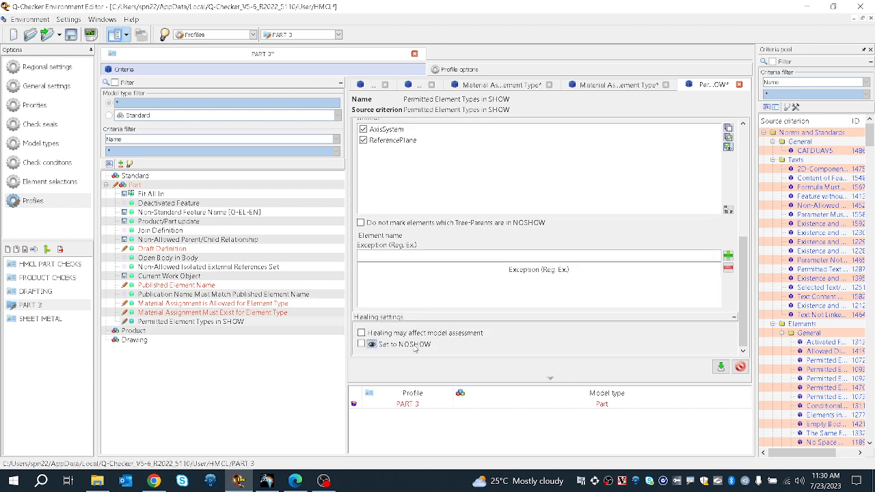
pyautogui.click(360, 344)
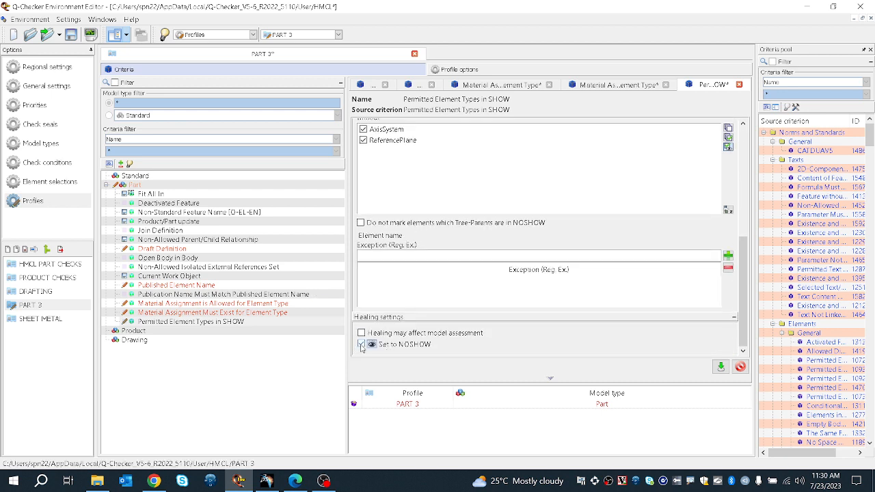
pyautogui.click(254, 323)
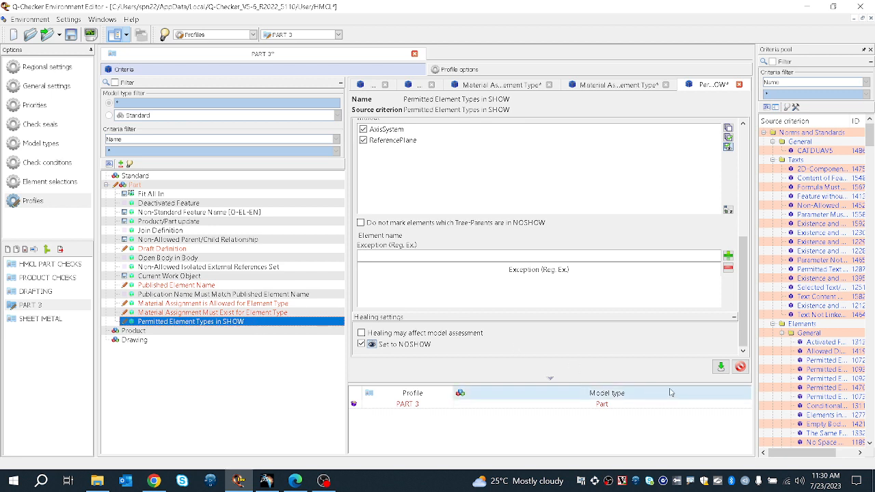
pyautogui.scroll(2, 557, 164)
pyautogui.scroll(1, 550, 173)
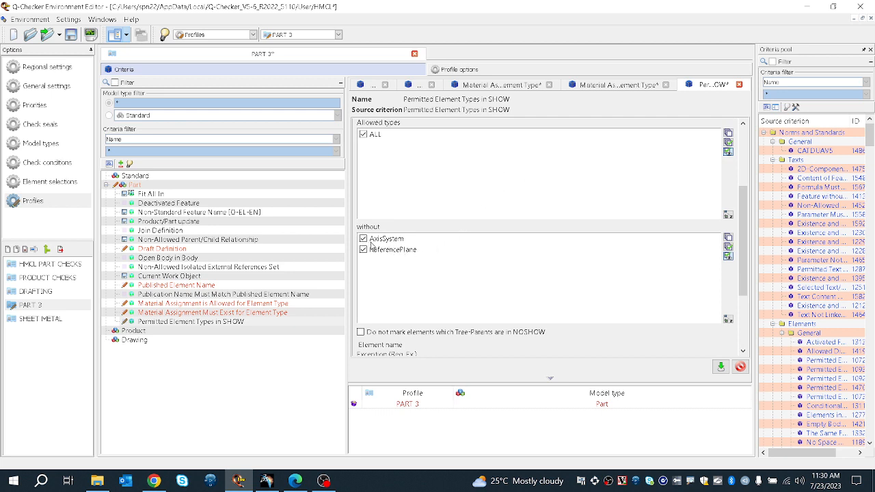
pyautogui.click(723, 369)
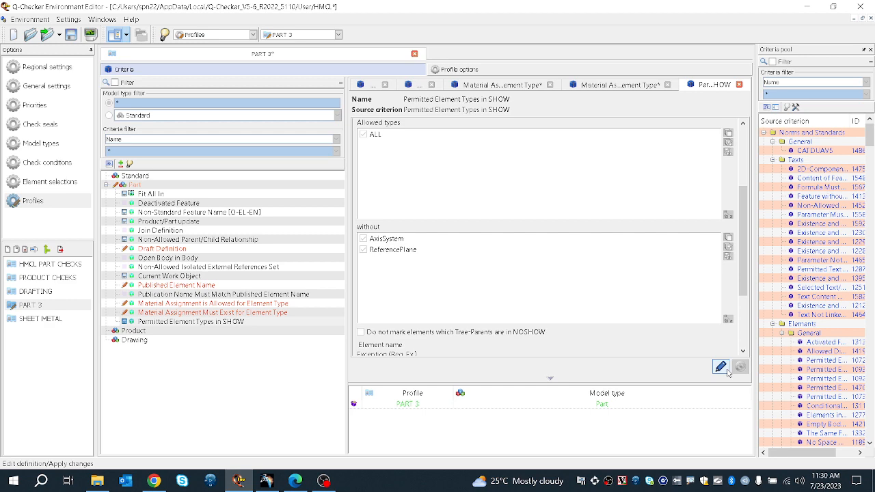
# Step: Save the environment, accepting the warning about unconfirmed changes
pyautogui.click(71, 35)
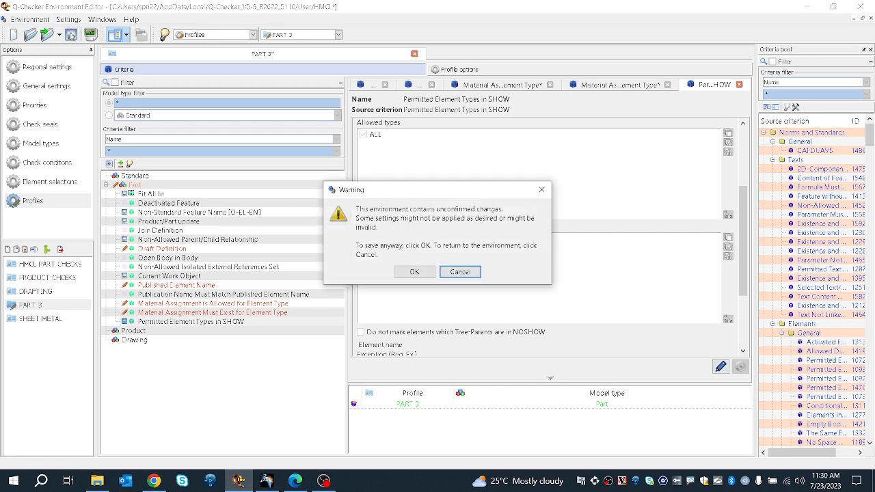
pyautogui.click(408, 271)
# Step: Switch to CATIA V5 and open CHECKS 3.CATPart from the Desktop's Q-Checker Model\Checks 3 folder
pyautogui.click(804, 6)
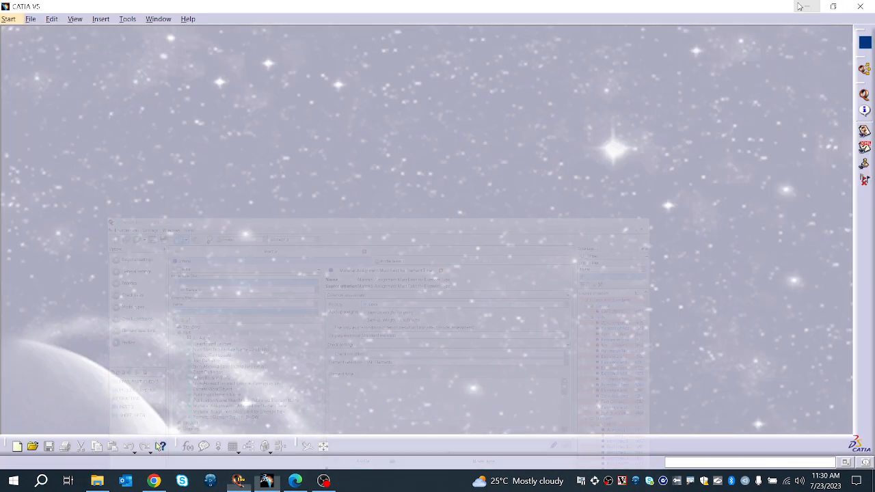
pyautogui.click(31, 19)
pyautogui.click(49, 66)
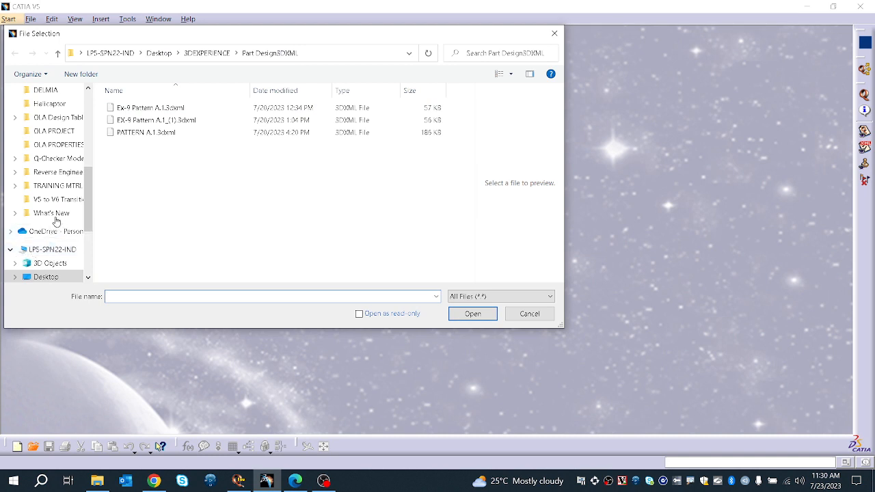
pyautogui.scroll(1, 59, 123)
pyautogui.scroll(5, 58, 114)
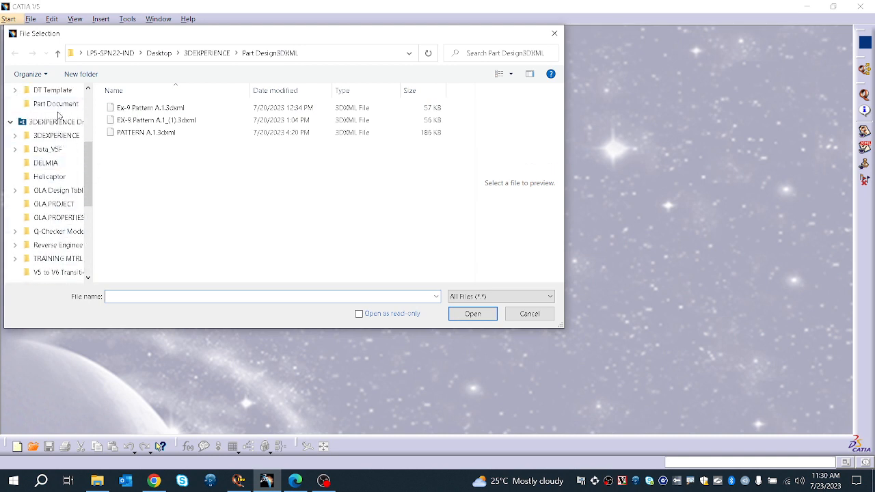
pyautogui.scroll(2, 58, 119)
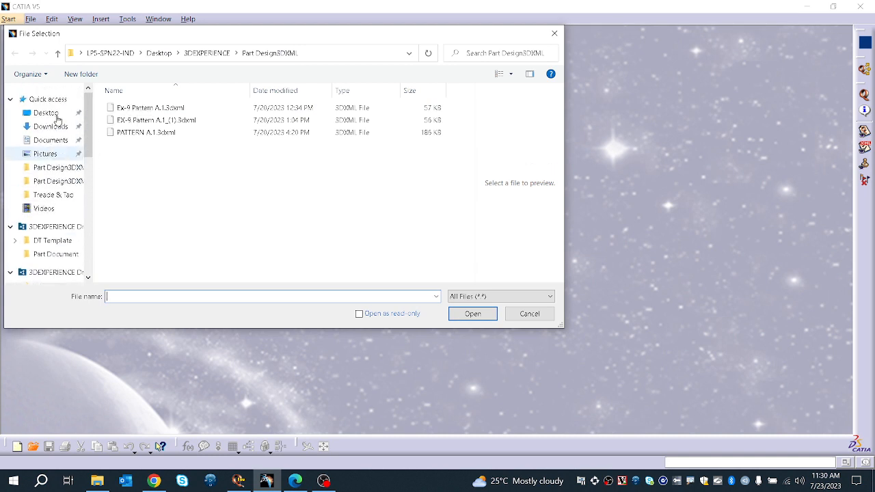
pyautogui.click(53, 114)
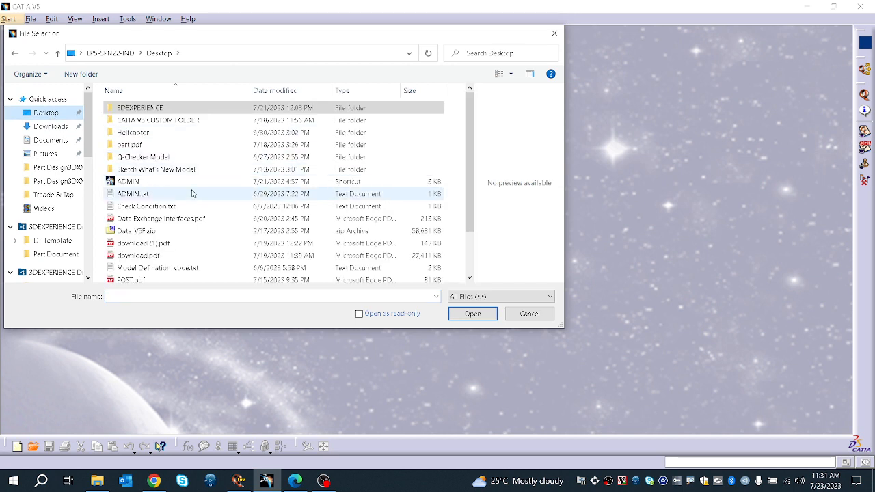
pyautogui.doubleClick(186, 157)
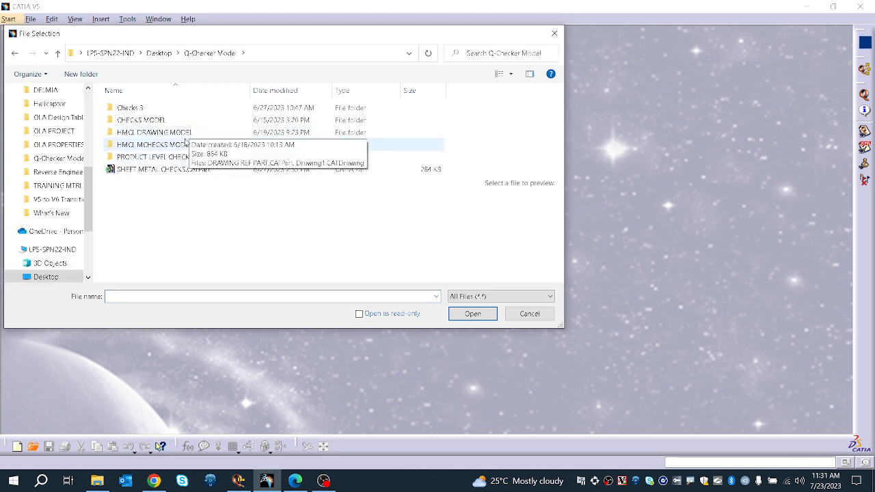
pyautogui.click(184, 144)
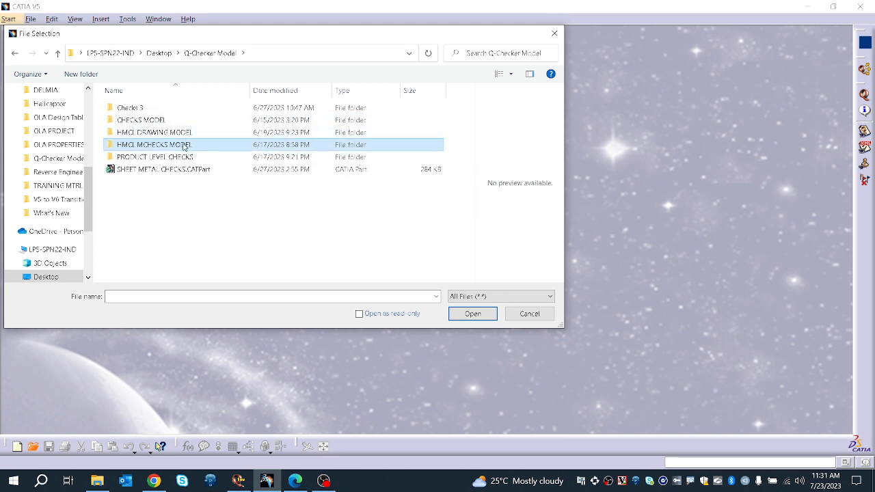
pyautogui.click(175, 102)
pyautogui.doubleClick(173, 108)
pyautogui.click(173, 107)
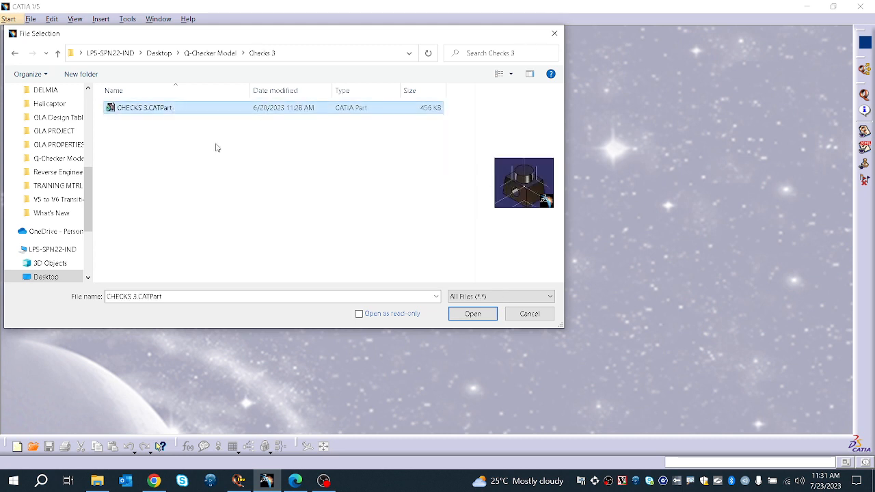
pyautogui.click(451, 315)
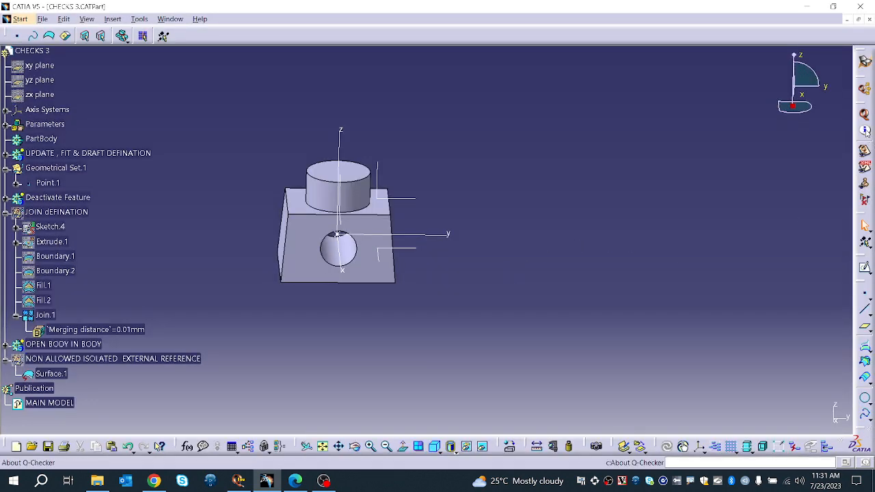
# Step: Run a Q-Checker check on the part using environment type USR, environment HMCL and profile PART 3
pyautogui.click(863, 116)
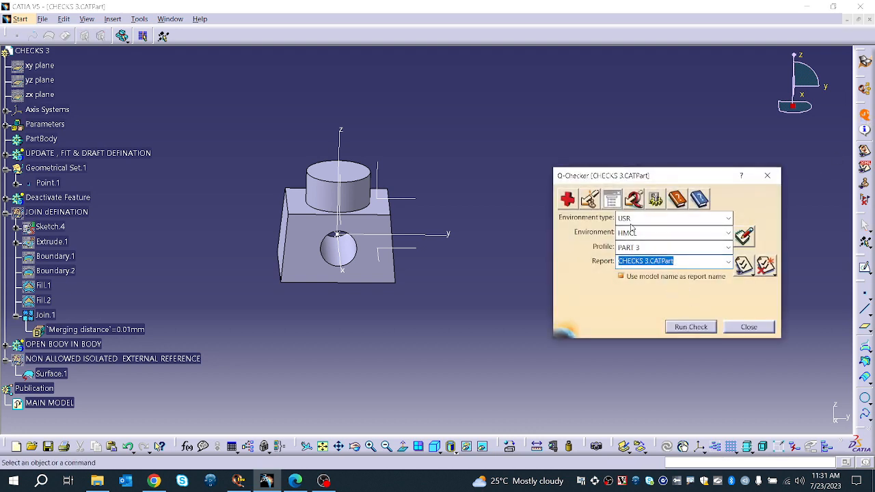
pyautogui.click(652, 219)
pyautogui.click(650, 236)
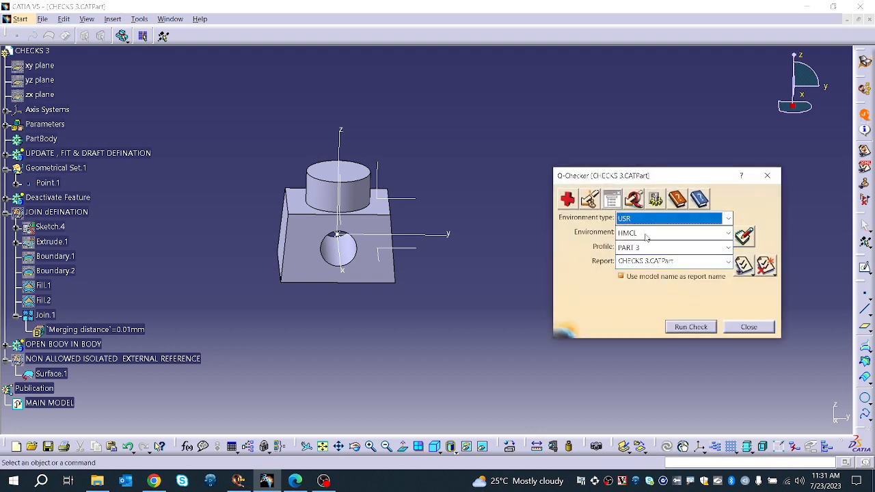
pyautogui.click(646, 233)
pyautogui.click(645, 237)
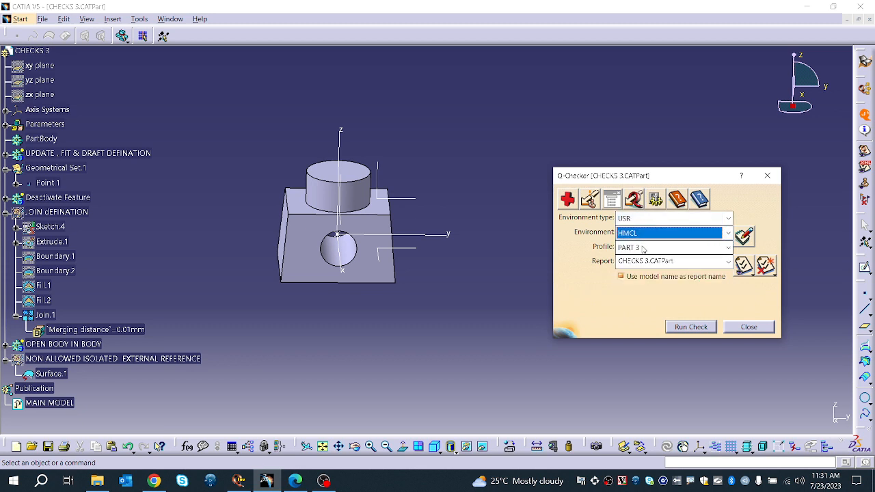
pyautogui.click(643, 248)
pyautogui.click(643, 248)
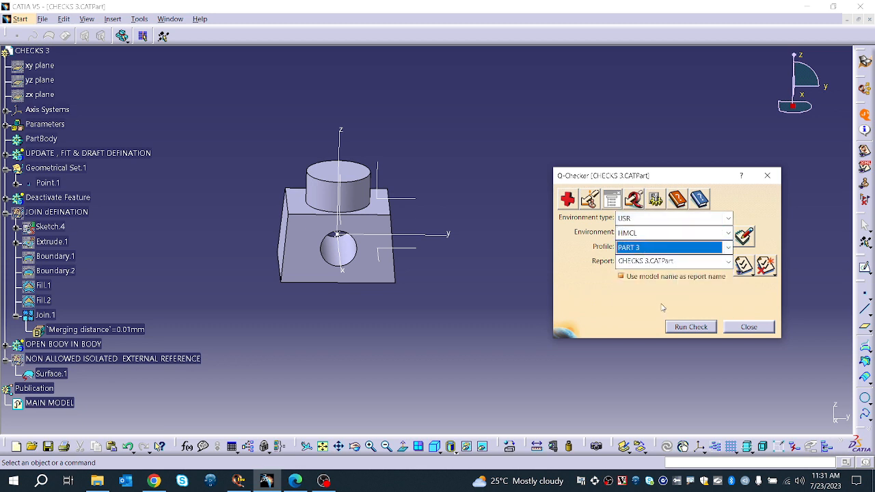
pyautogui.click(686, 328)
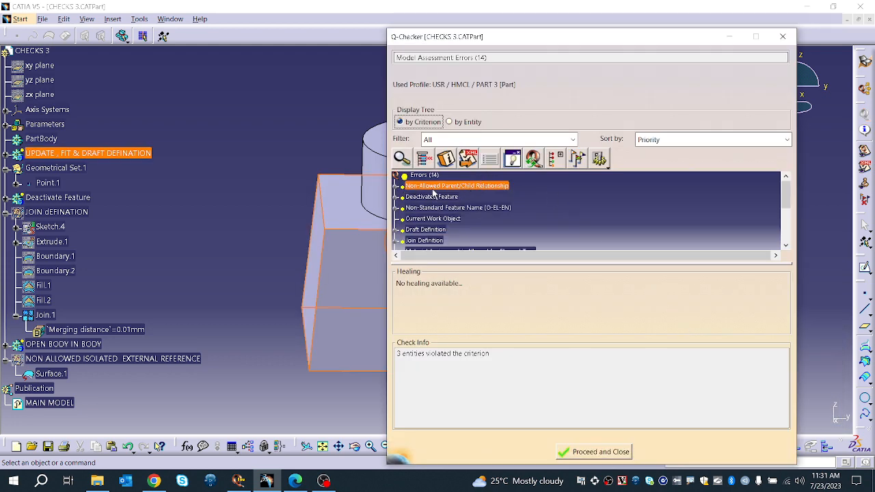
# Step: Inspect the entities reported under the Non-Allowed Parent/Child Relationship error in the results and the model tree
pyautogui.click(455, 191)
pyautogui.click(395, 187)
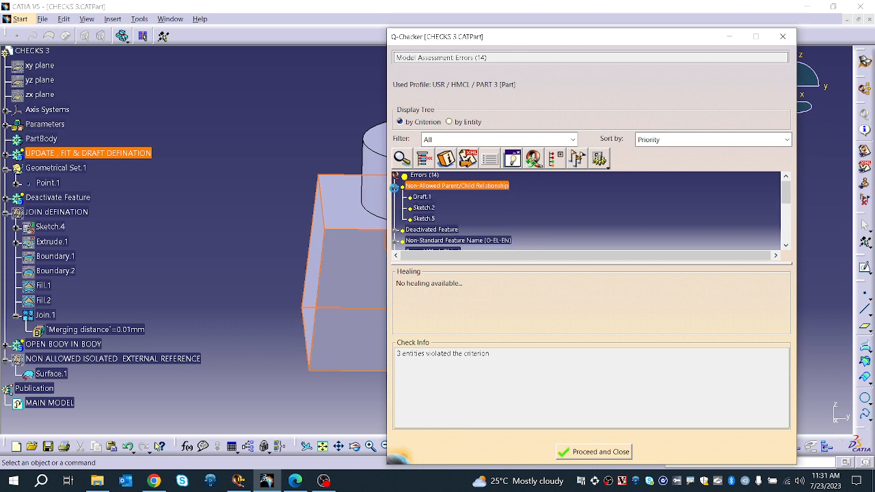
pyautogui.click(421, 199)
pyautogui.moveTo(422, 205)
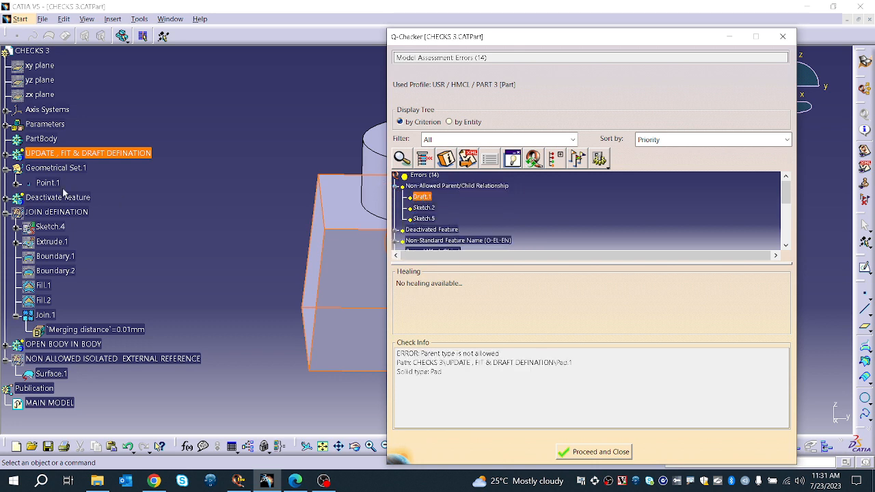
pyautogui.click(6, 153)
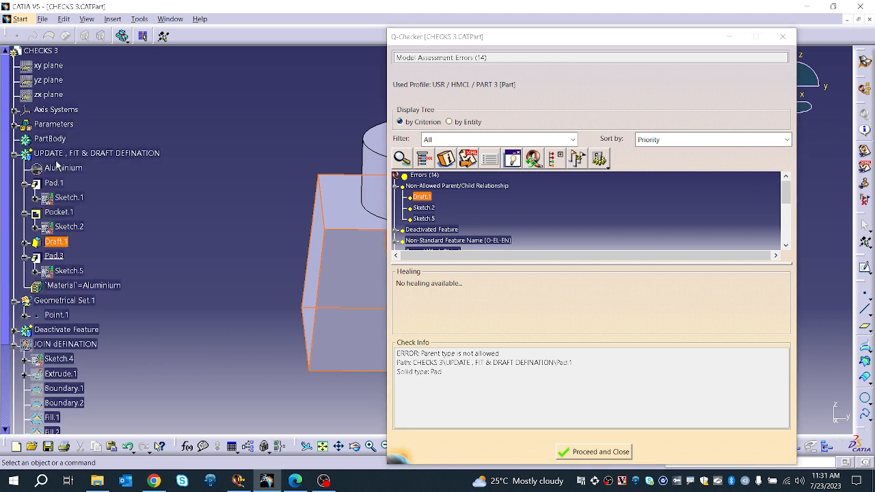
pyautogui.click(431, 186)
pyautogui.click(423, 200)
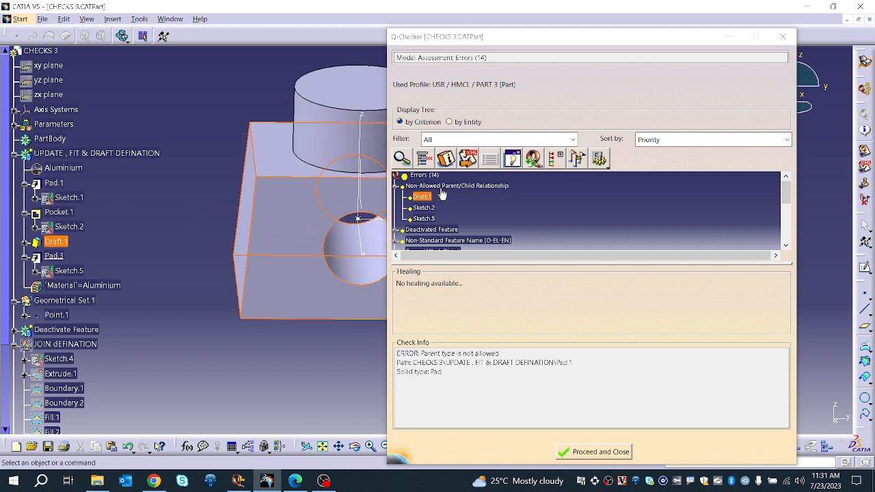
pyautogui.click(421, 208)
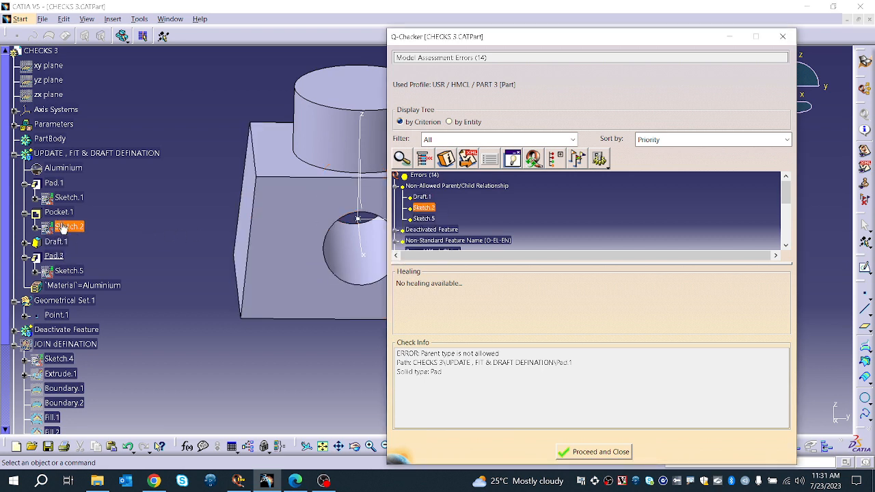
pyautogui.click(425, 219)
pyautogui.click(444, 187)
pyautogui.moveTo(444, 187)
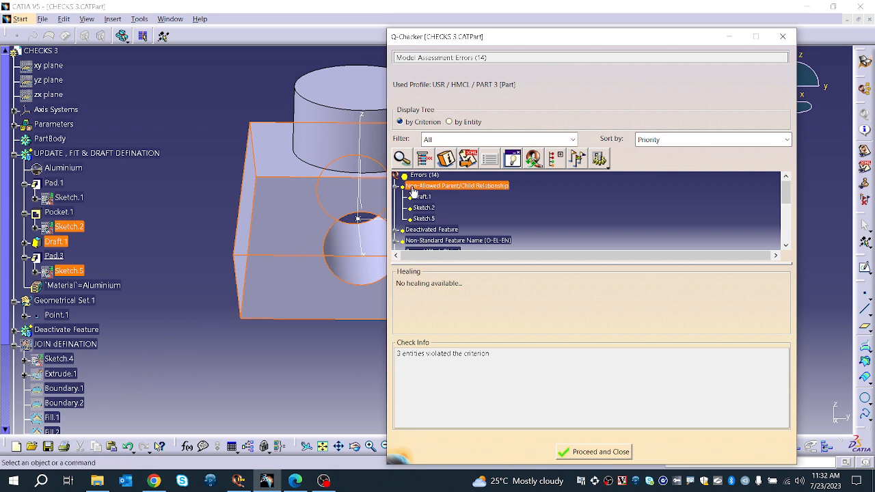
# Step: Inspect the entities reported under the Deactivated Feature error and the matching Deactivate Feature node in the model tree
pyautogui.moveTo(419, 191)
pyautogui.scroll(-1, 424, 204)
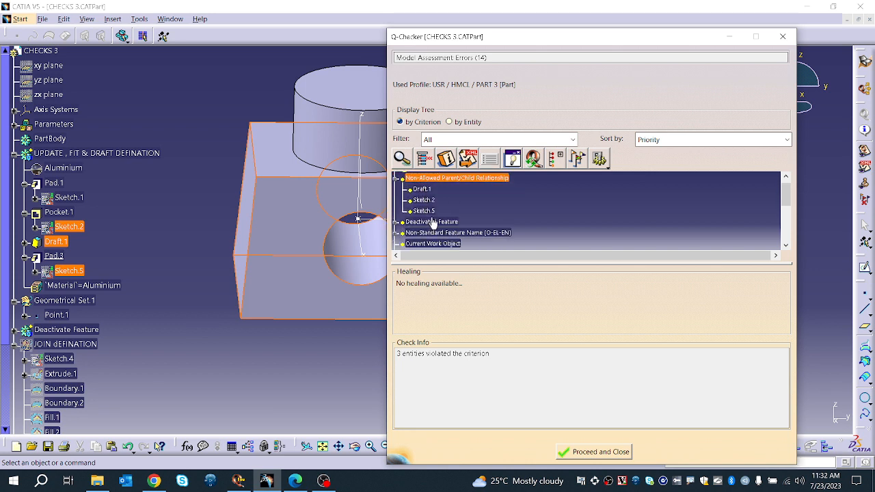
pyautogui.click(427, 222)
pyautogui.scroll(-2, 428, 234)
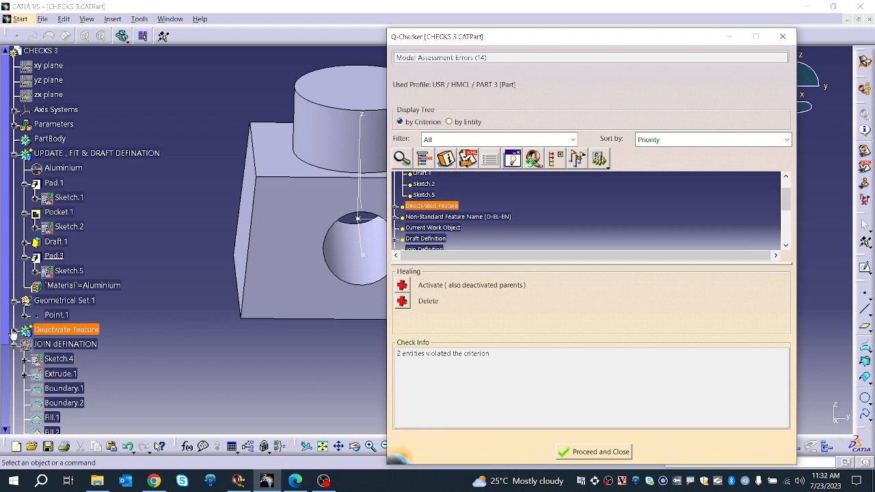
pyautogui.moveTo(13, 336); pyautogui.dragTo(19, 332)
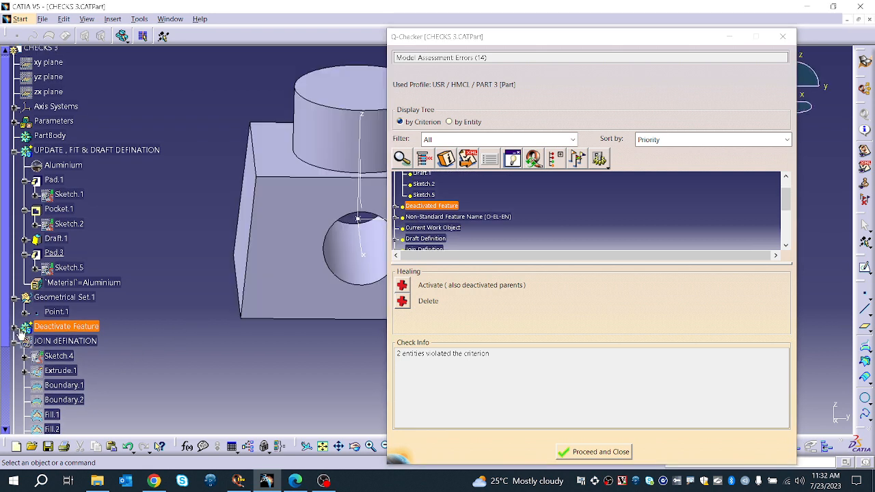
pyautogui.click(15, 327)
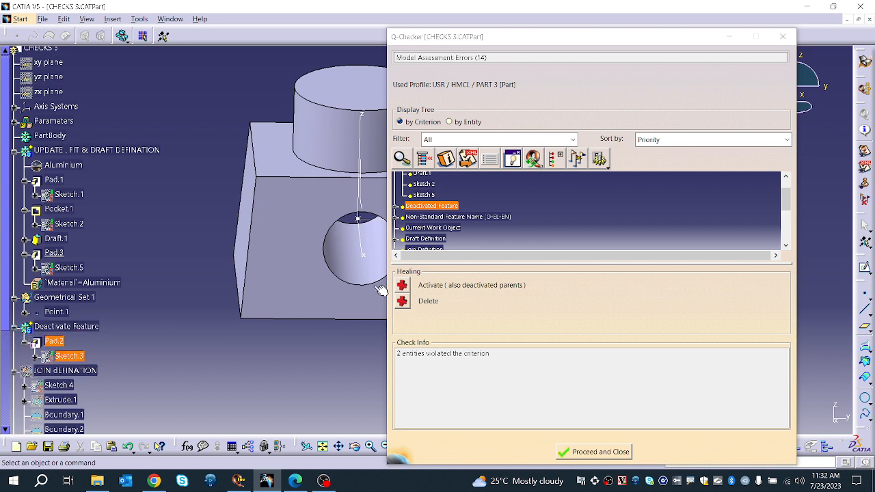
pyautogui.click(395, 206)
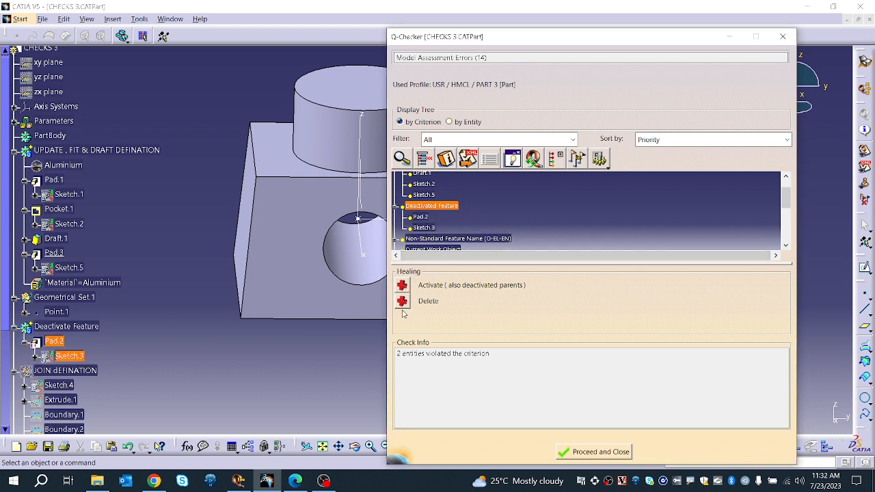
pyautogui.scroll(-5, 99, 321)
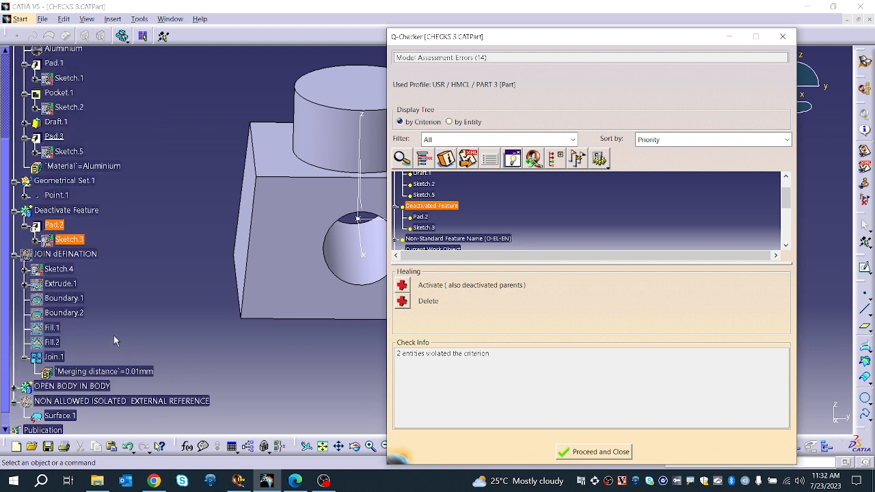
# Step: Inspect the entities reported under the Non-Standard Feature Name error and their check info
pyautogui.click(440, 239)
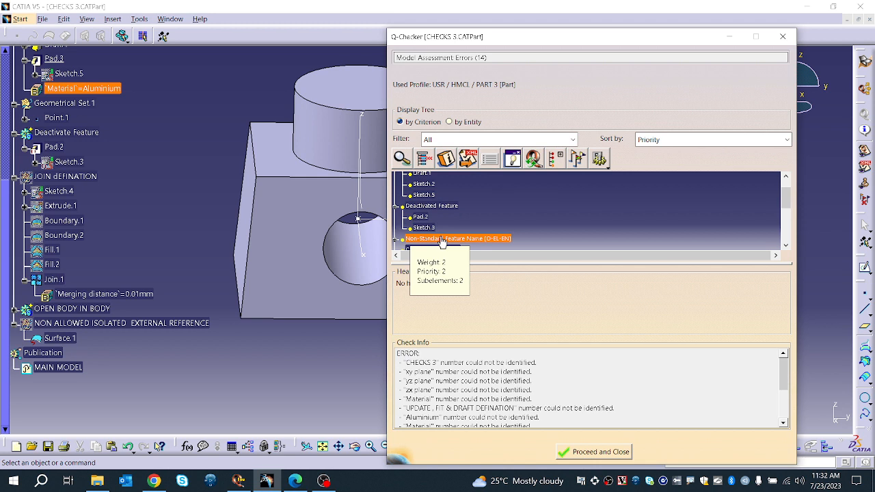
pyautogui.scroll(-1, 441, 242)
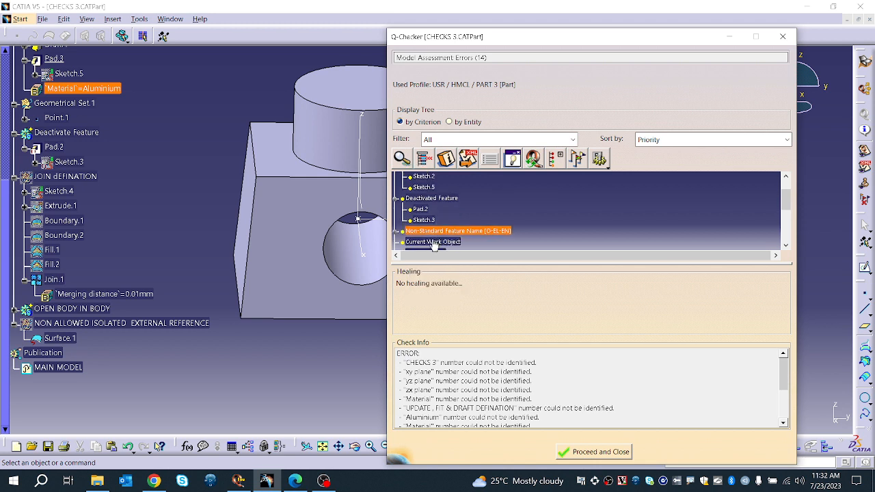
pyautogui.click(395, 232)
pyautogui.scroll(-2, 396, 237)
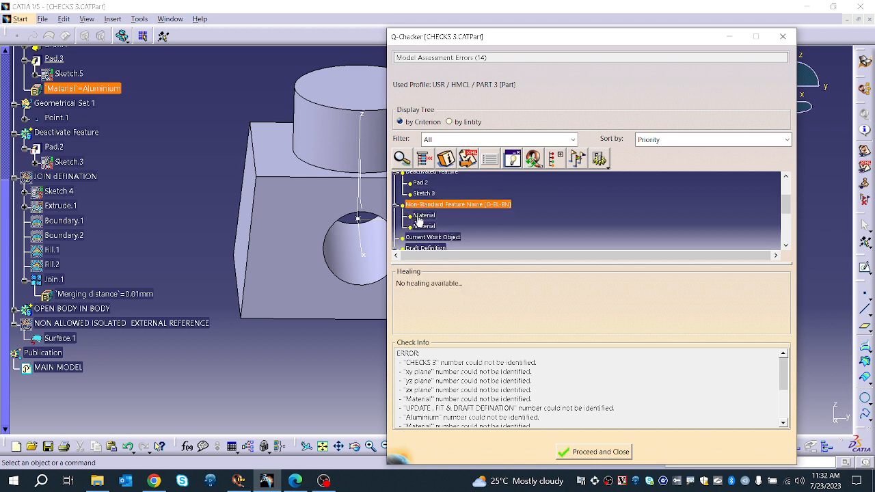
pyautogui.click(420, 215)
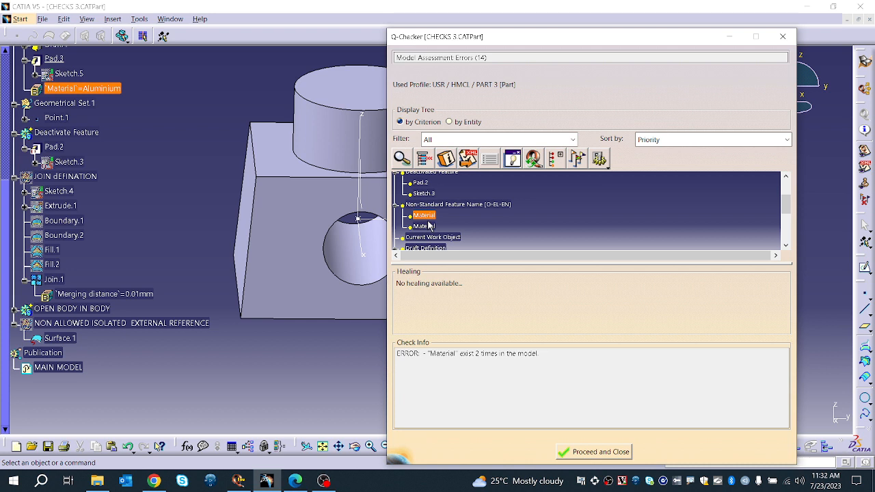
pyautogui.scroll(1, 429, 225)
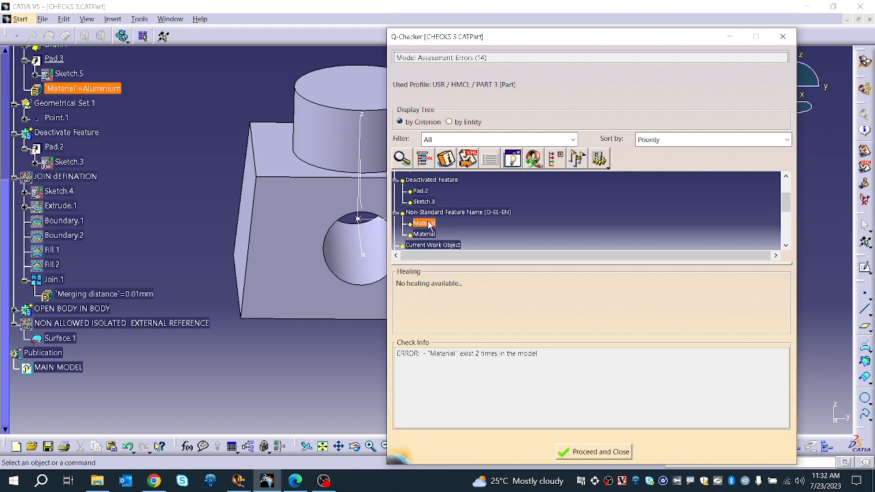
# Step: In the Environment Editor, open the PART 3 Non-Standard Feature Name criterion for editing and scroll through its ignored types
pyautogui.click(239, 480)
pyautogui.click(218, 213)
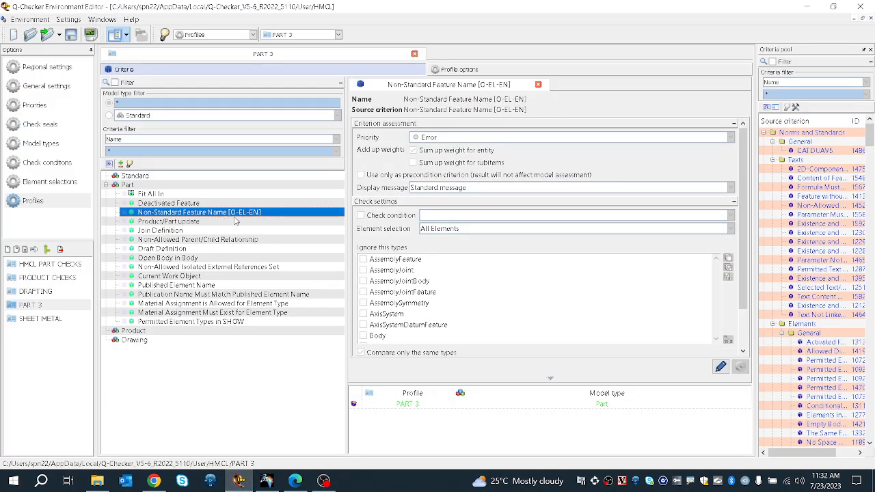
pyautogui.scroll(-2, 404, 319)
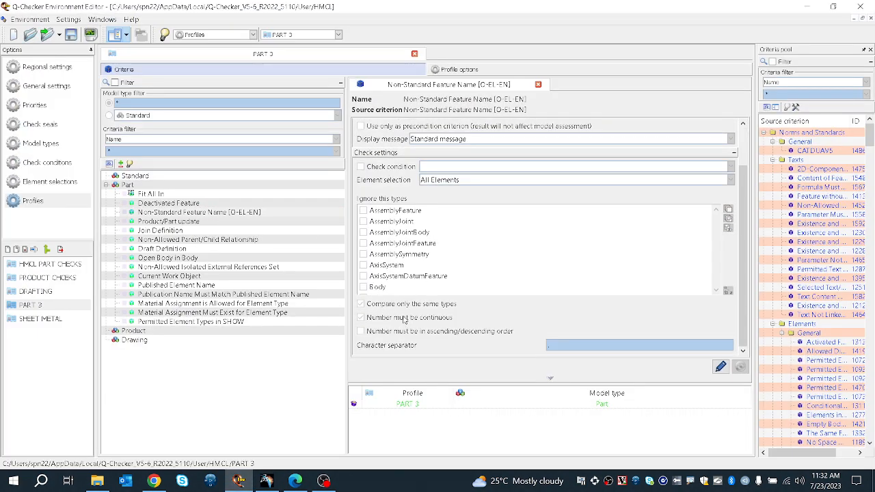
pyautogui.doubleClick(435, 248)
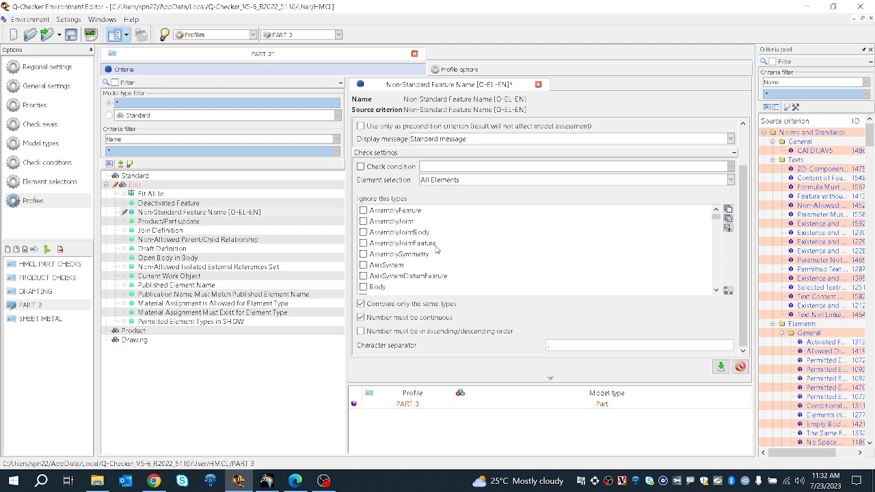
pyautogui.scroll(-15, 533, 243)
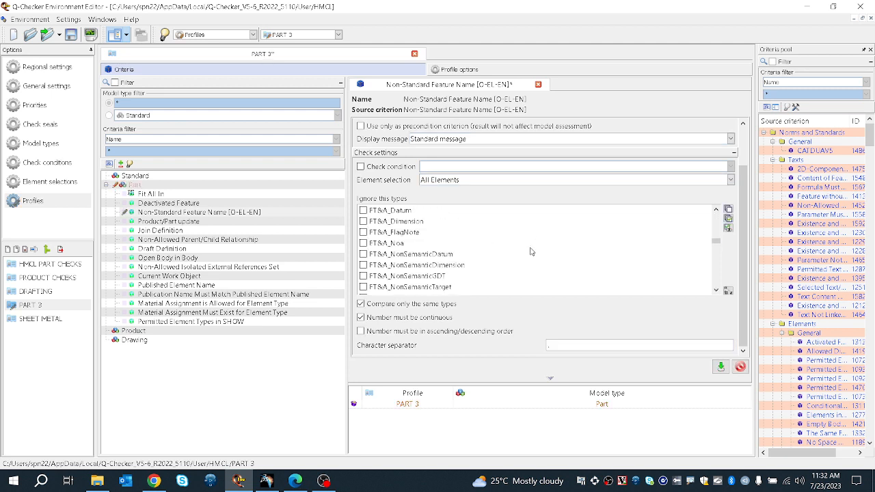
pyautogui.scroll(-10, 528, 254)
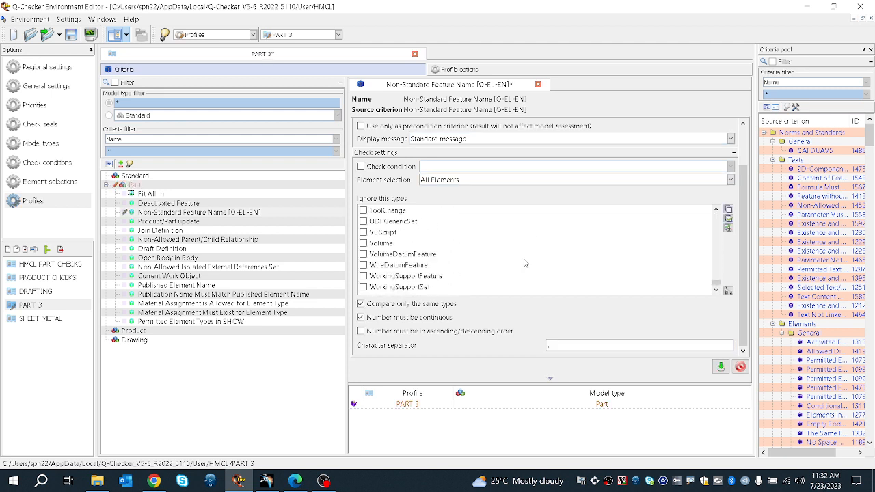
pyautogui.scroll(10, 466, 268)
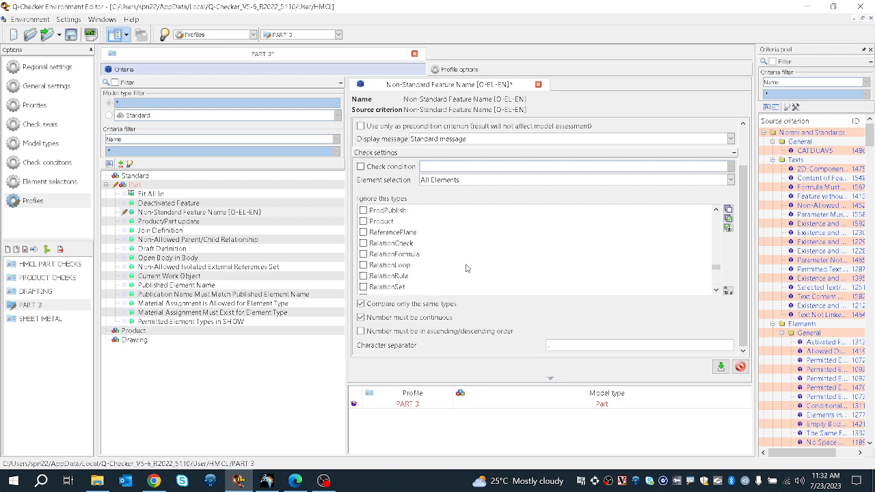
pyautogui.scroll(5, 465, 268)
pyautogui.scroll(-2, 463, 269)
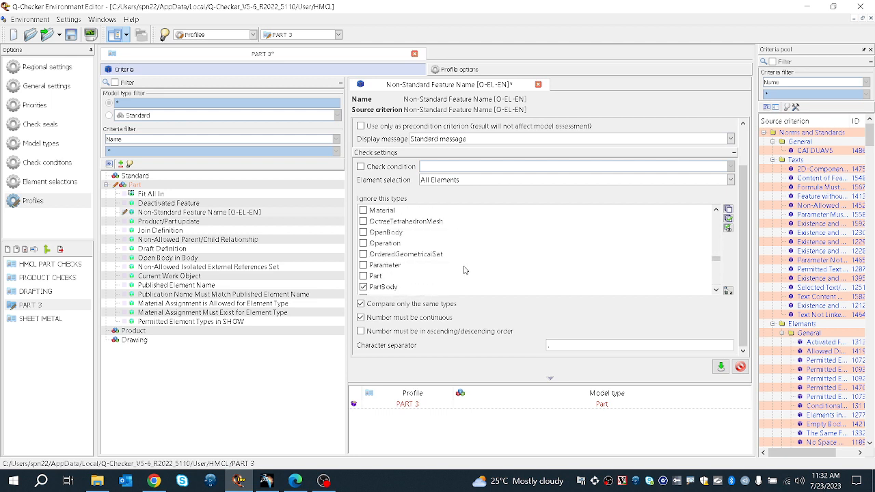
pyautogui.scroll(1, 379, 257)
pyautogui.scroll(8, 378, 257)
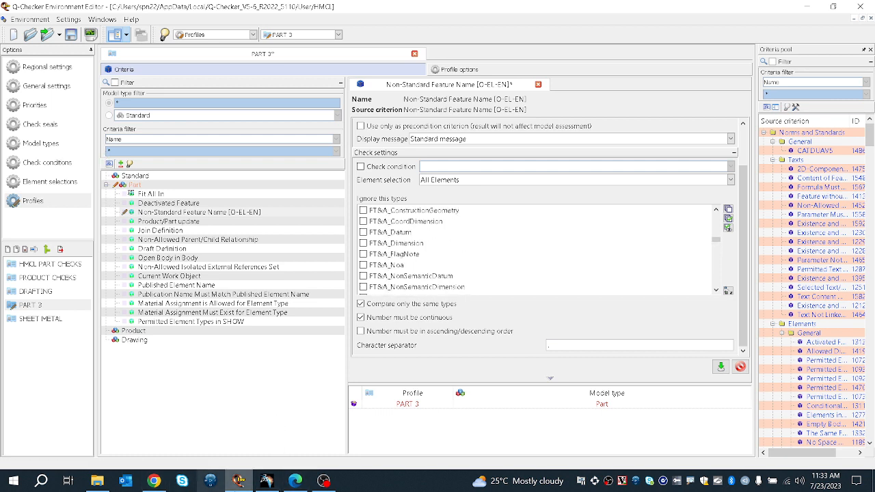
# Step: Save the environment, accepting the unconfirmed changes
pyautogui.click(70, 34)
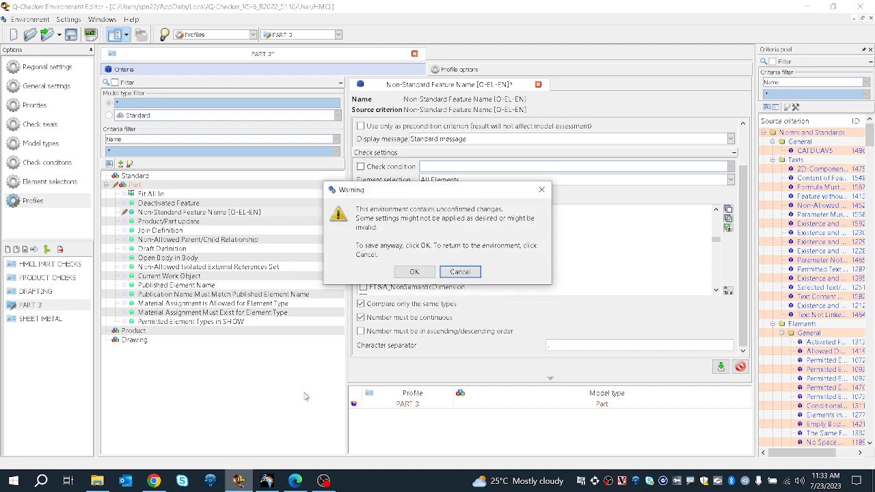
pyautogui.click(414, 272)
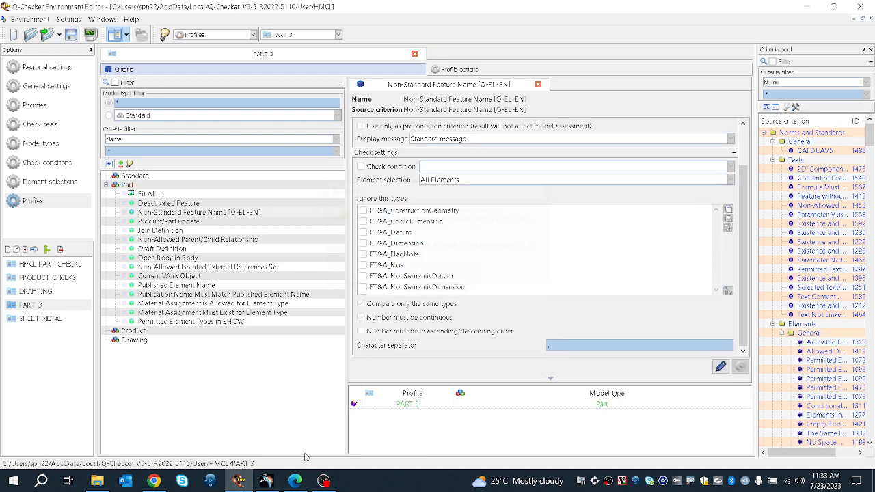
# Step: Back in CATIA, heal the Current Work Object error by setting the in-work object to PartBody
pyautogui.click(273, 483)
pyautogui.scroll(4, 85, 186)
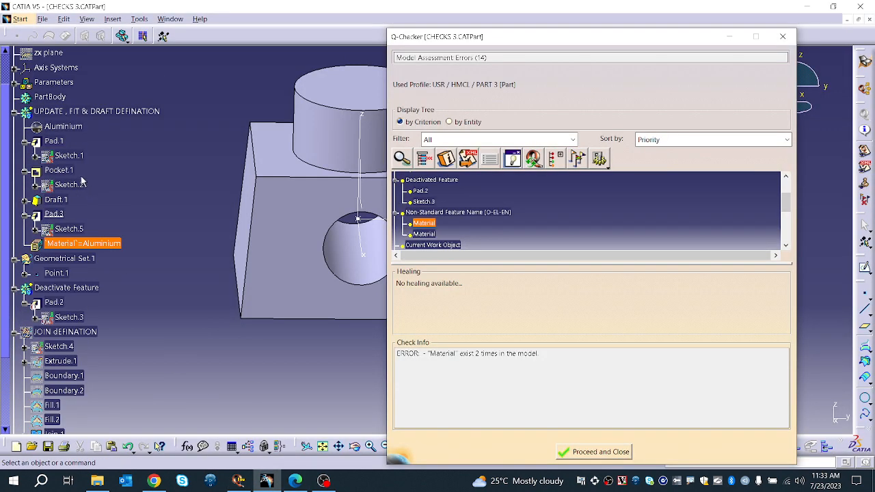
pyautogui.scroll(1, 63, 128)
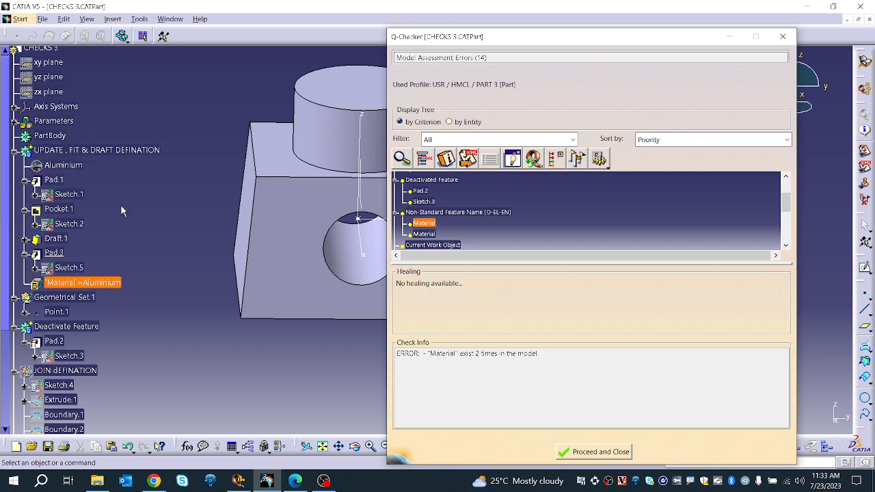
pyautogui.click(449, 212)
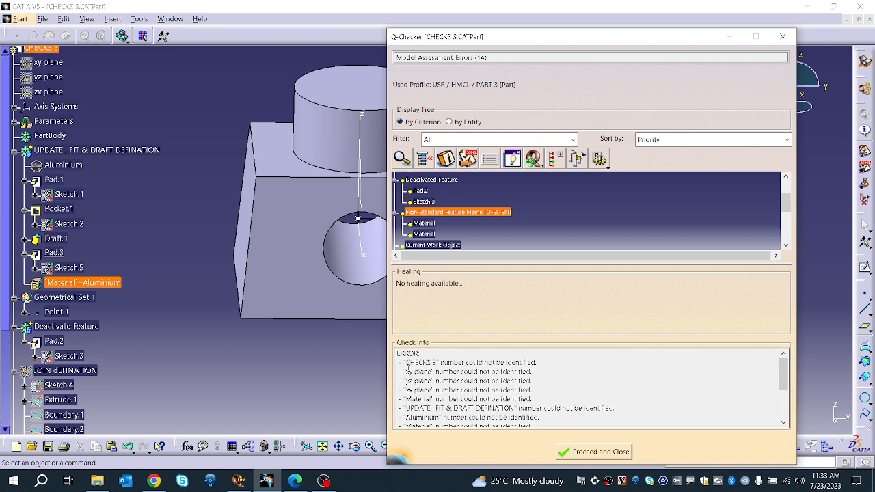
pyautogui.moveTo(407, 363); pyautogui.dragTo(502, 445)
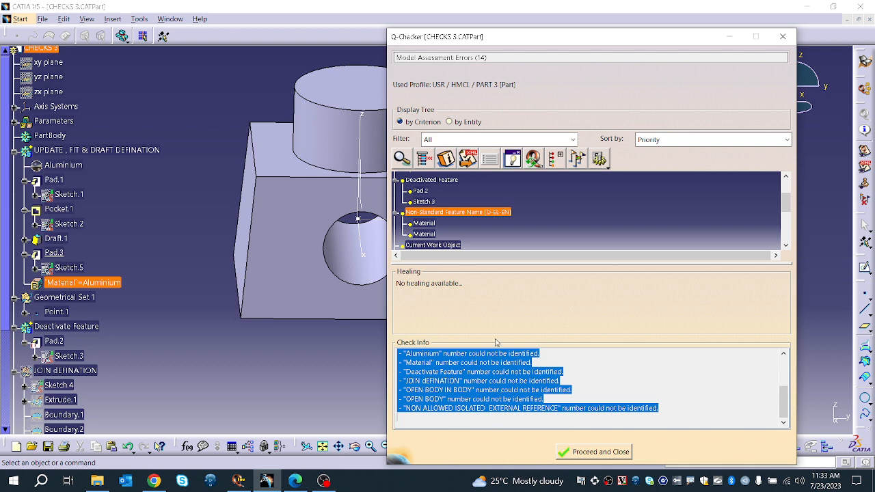
pyautogui.scroll(-2, 444, 229)
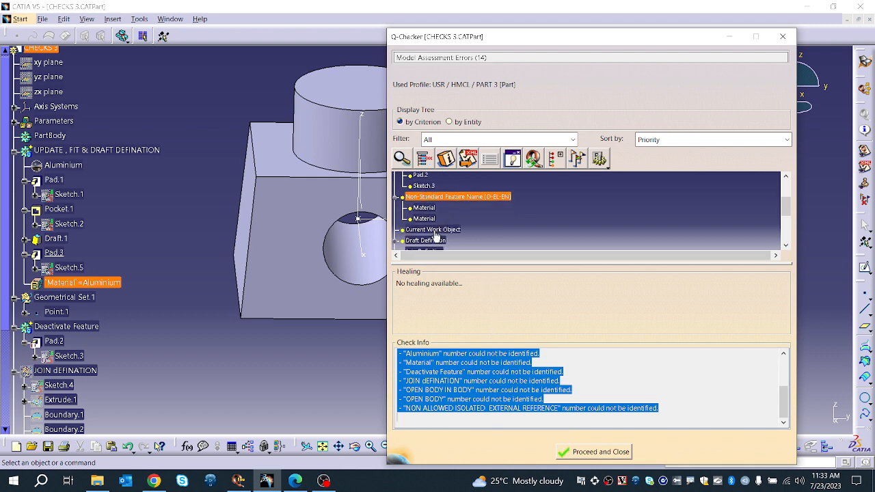
pyautogui.click(434, 233)
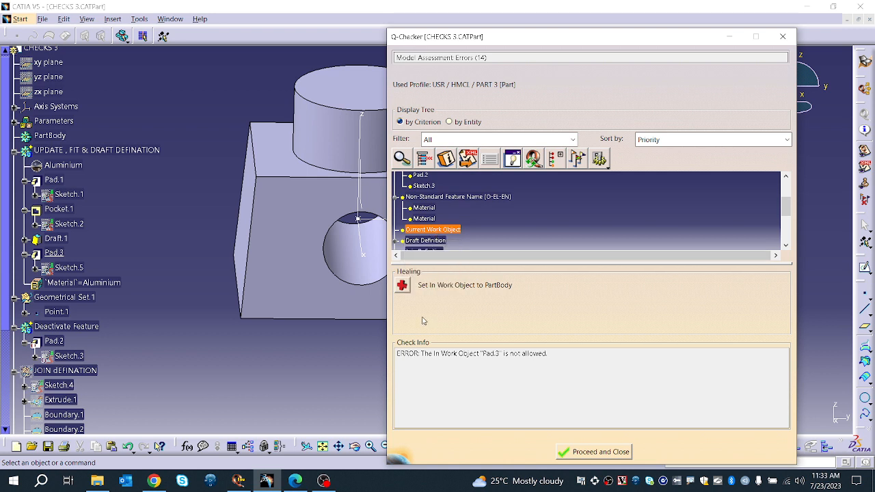
pyautogui.click(401, 285)
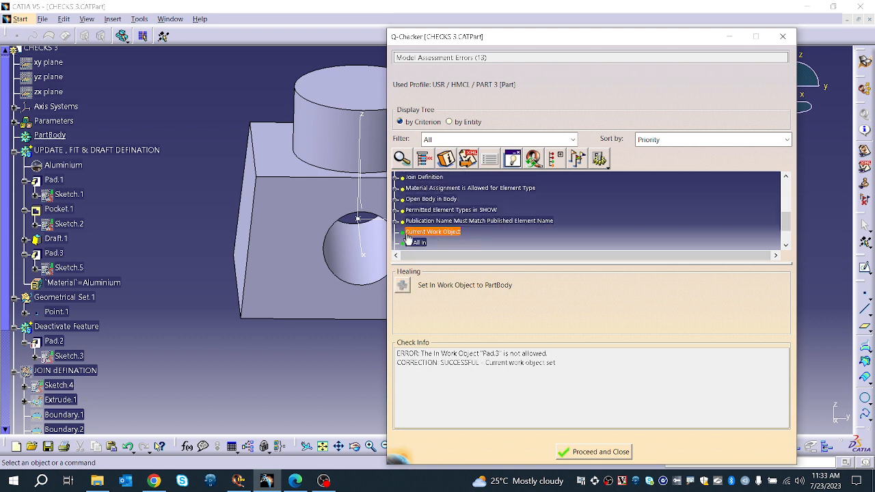
# Step: Inspect the Draft Definition error and its reported Draft.1 entity in the results
pyautogui.scroll(1, 426, 213)
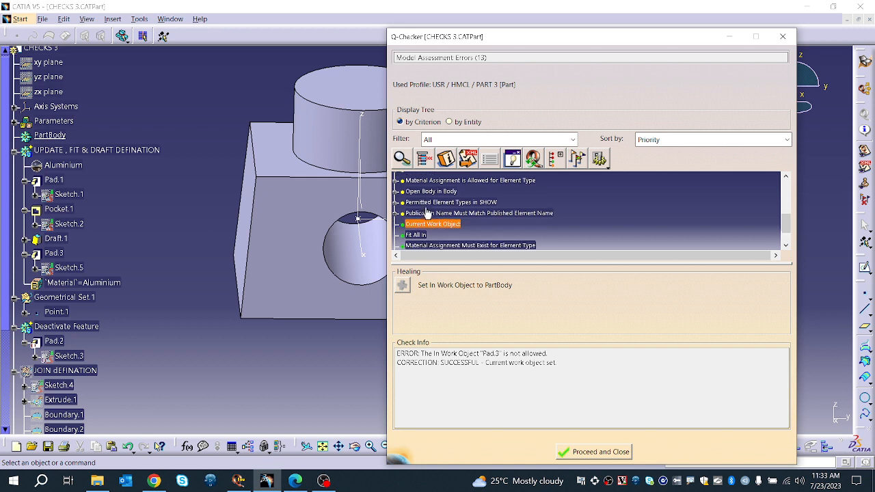
pyautogui.scroll(2, 428, 217)
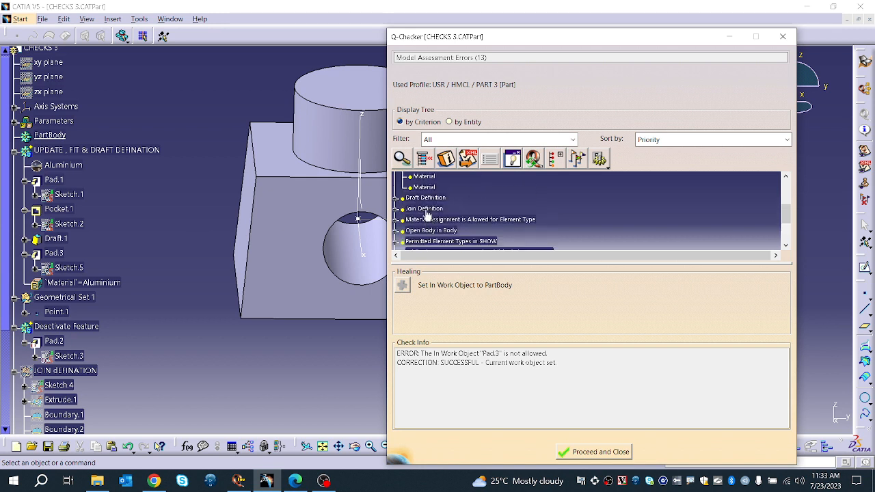
pyautogui.click(426, 199)
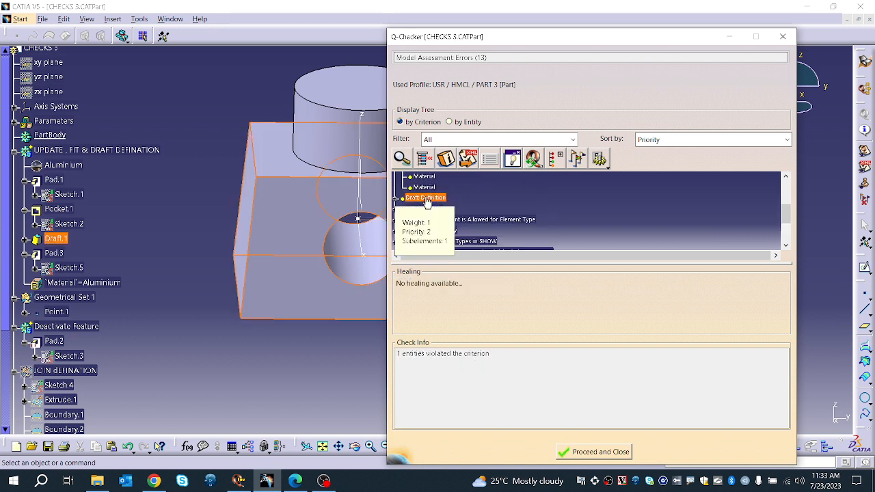
pyautogui.click(397, 199)
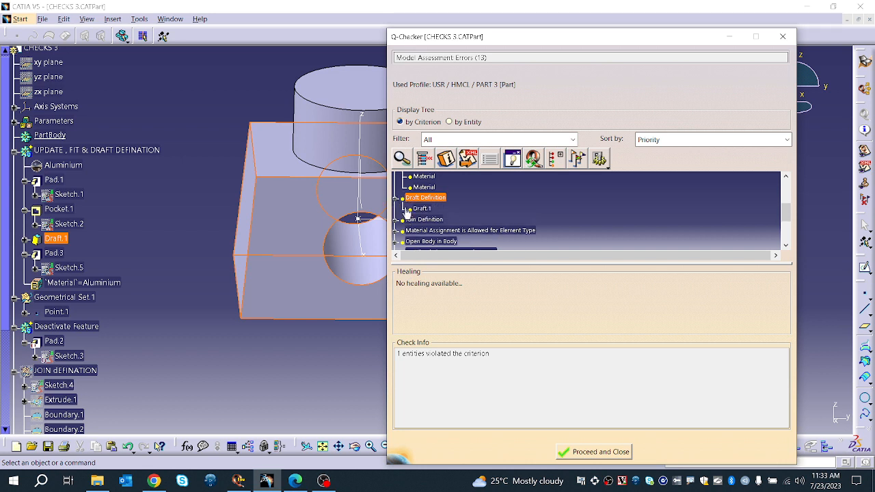
pyautogui.click(420, 208)
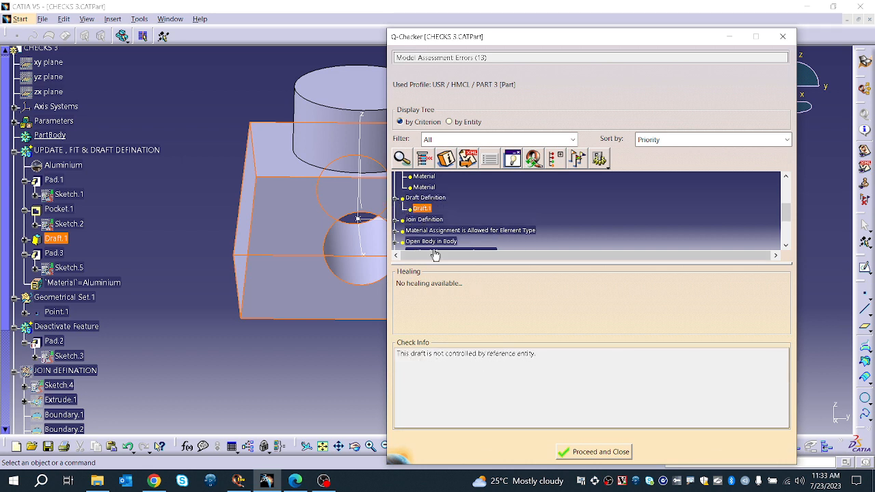
pyautogui.click(424, 197)
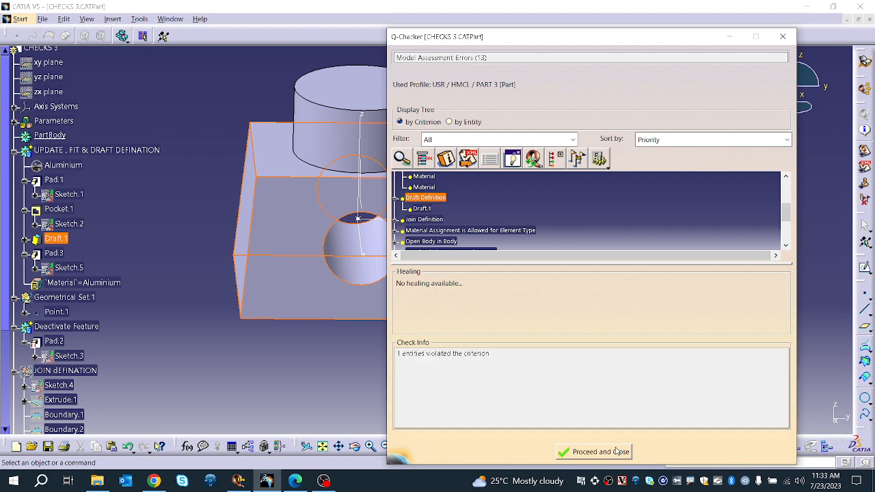
# Step: Inspect the Draft Definition criterion's pulling direction settings in the PART 3 profile
pyautogui.click(238, 481)
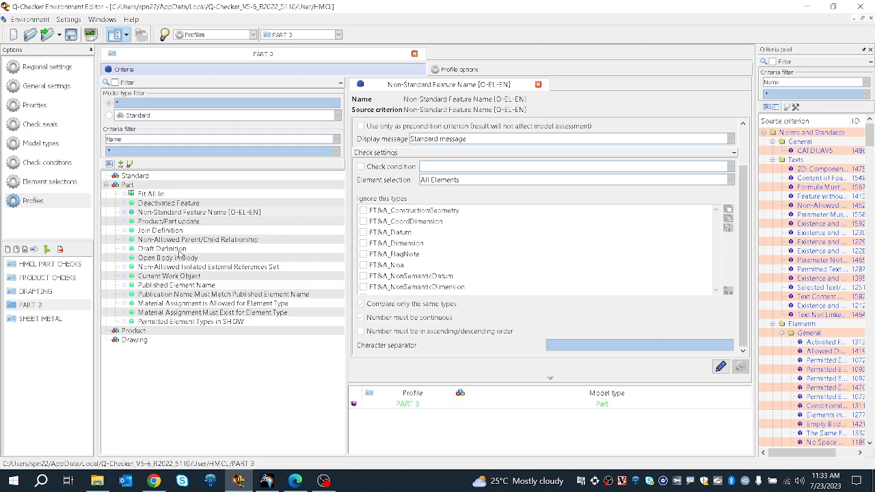
pyautogui.click(162, 249)
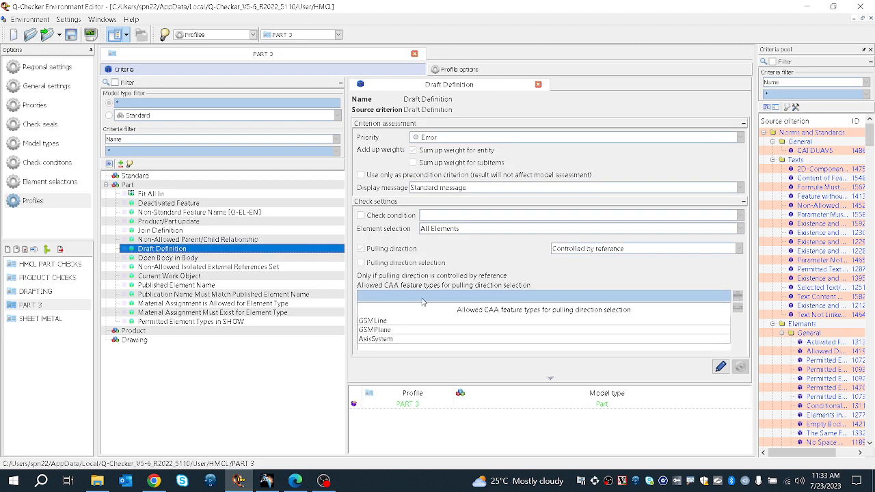
pyautogui.click(416, 330)
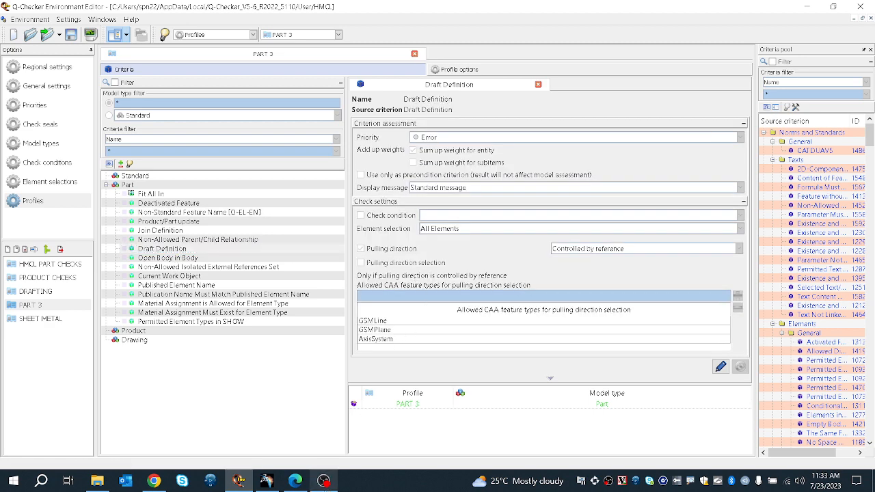
# Step: Return to CATIA and close the Q-Checker results with Proceed and Close
pyautogui.click(273, 483)
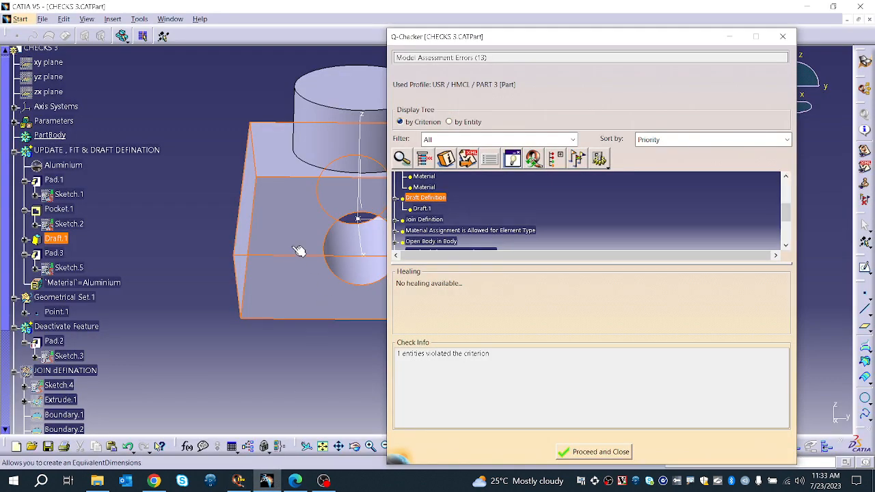
pyautogui.click(615, 453)
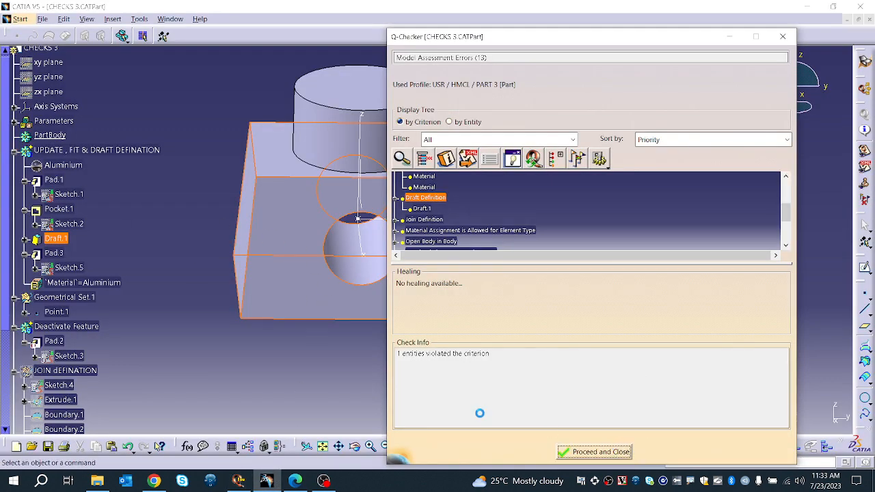
# Step: Open Draft.1's definition and compare its pulling direction with the PART 3 Draft Definition criterion in the Environment Editor
pyautogui.doubleClick(57, 238)
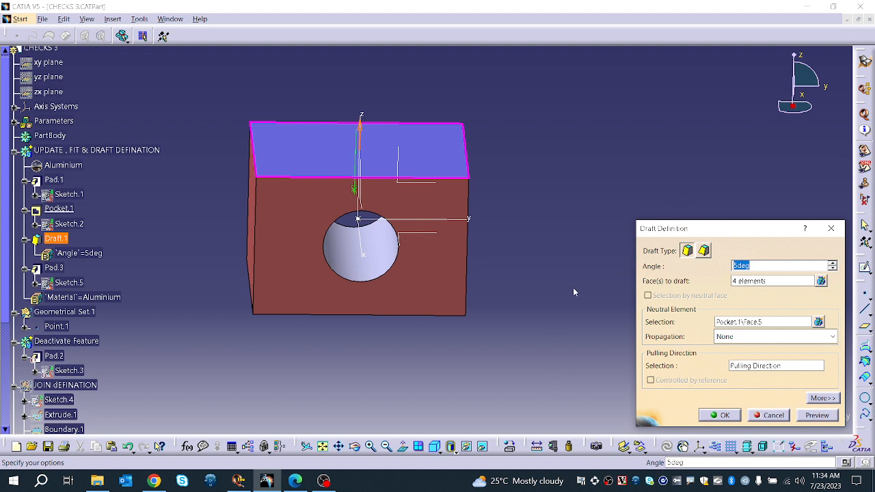
pyautogui.click(764, 367)
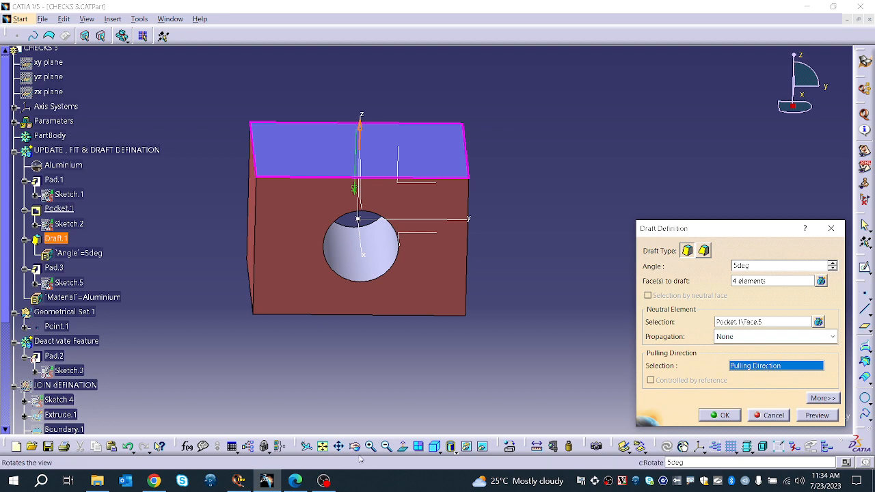
pyautogui.click(238, 481)
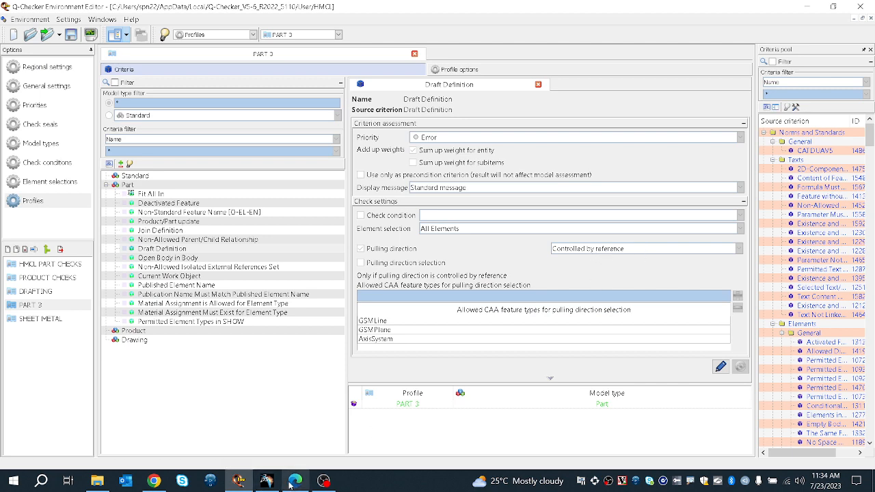
pyautogui.click(266, 481)
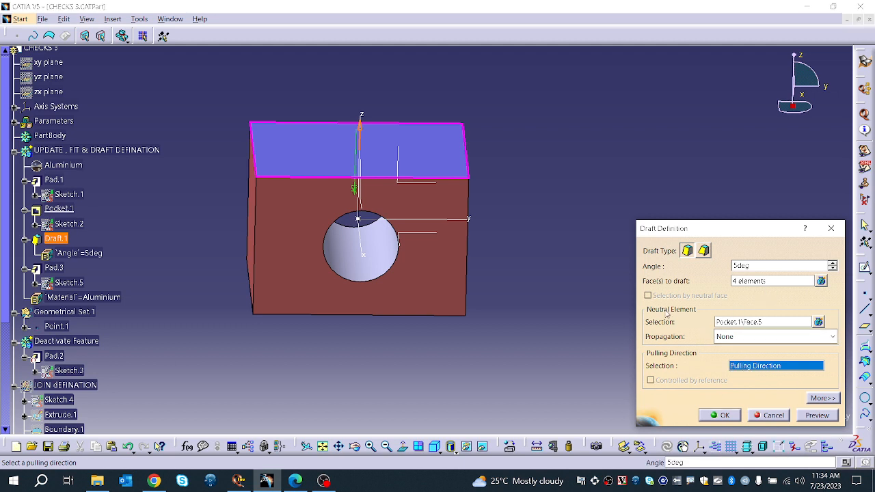
pyautogui.click(785, 343)
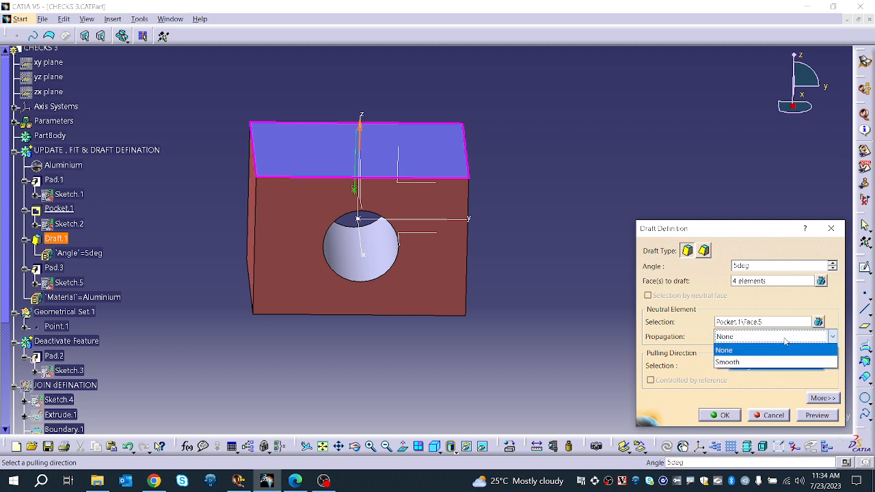
pyautogui.click(767, 361)
pyautogui.click(768, 334)
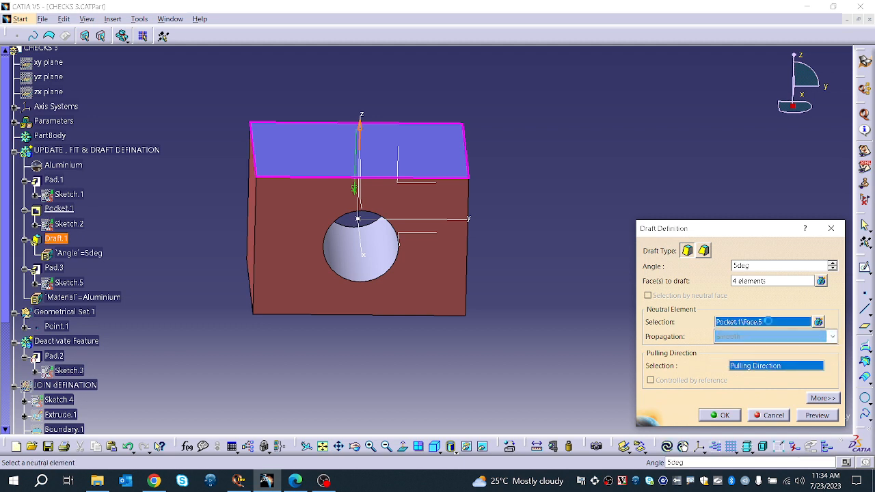
pyautogui.click(766, 337)
pyautogui.click(749, 347)
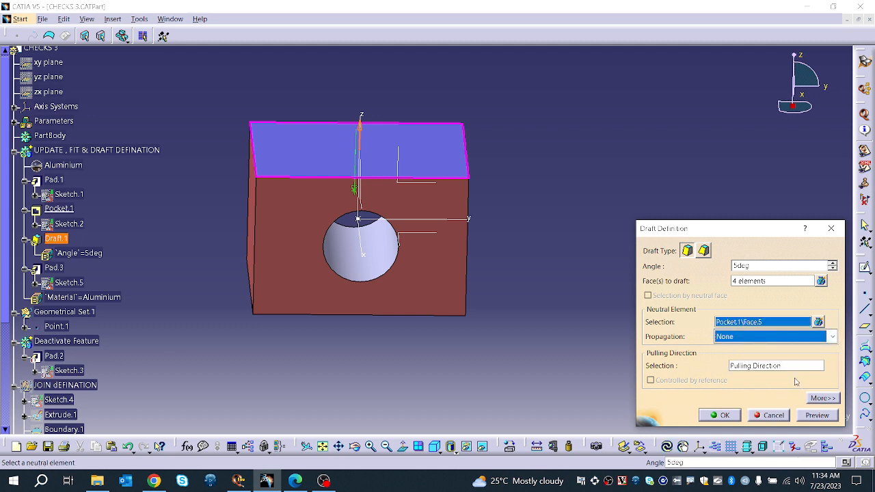
# Step: Set Draft.1's pulling direction to the Z Axis, preview the draft and confirm it
pyautogui.click(746, 366)
pyautogui.rightClick(764, 368)
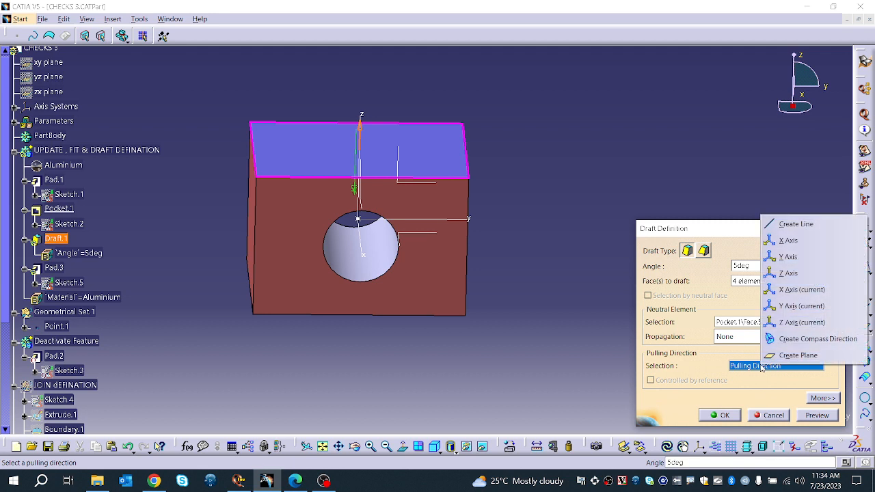
pyautogui.click(787, 273)
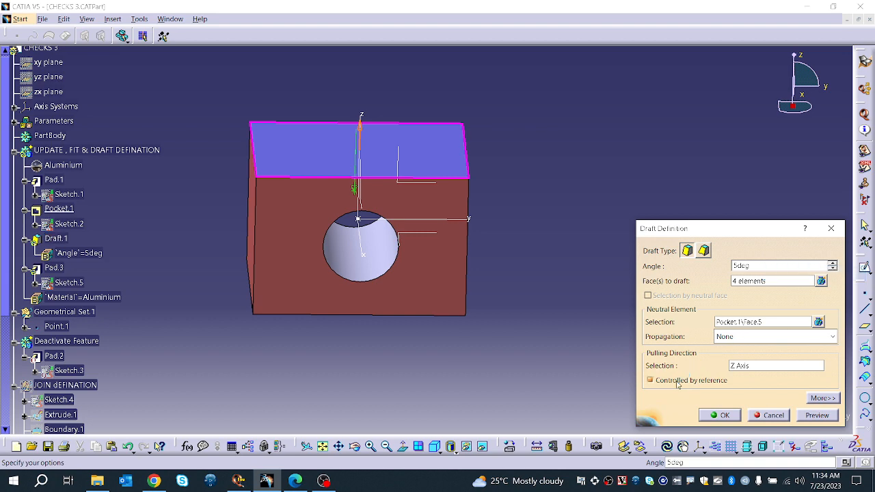
pyautogui.click(814, 416)
pyautogui.click(718, 415)
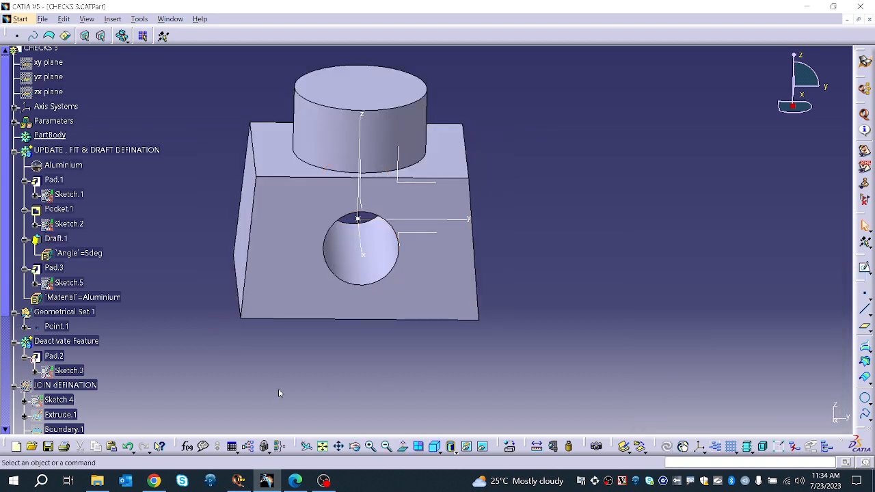
# Step: Rerun the Q-Checker check on CHECKS 3 with the PART 3 profile
pyautogui.click(324, 481)
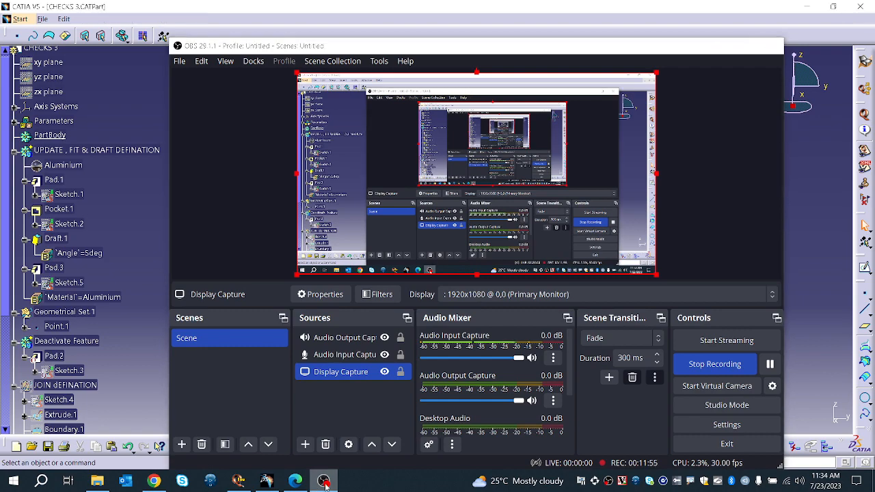
pyautogui.click(326, 484)
pyautogui.click(269, 485)
pyautogui.click(269, 485)
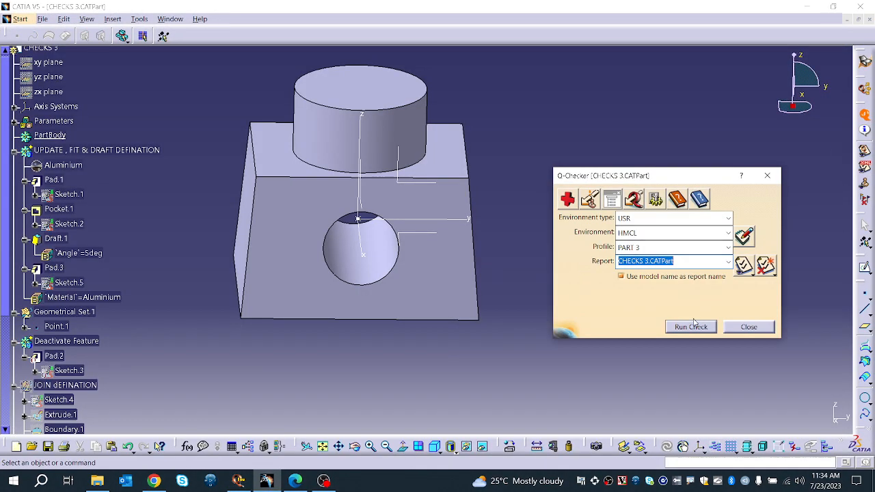
pyautogui.click(691, 326)
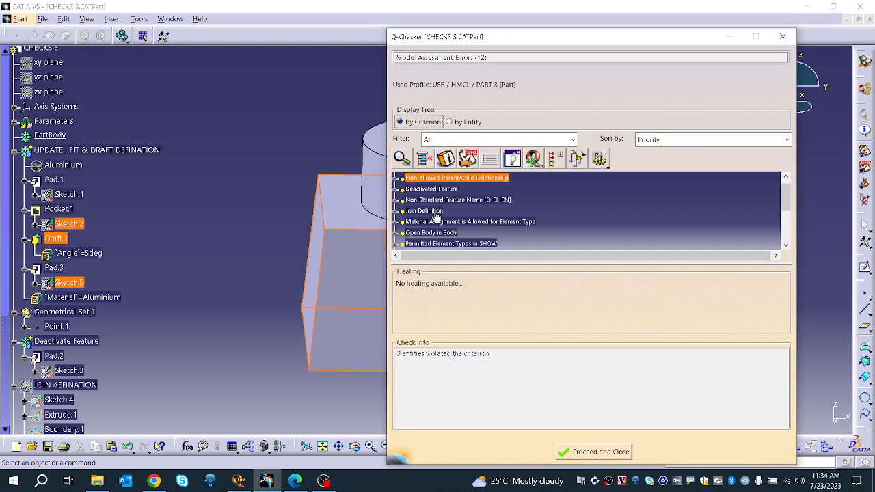
# Step: Review the new results for the Draft Definition, Fit All In, Material Assignment and Published Element Name criteria
pyautogui.scroll(-3, 433, 219)
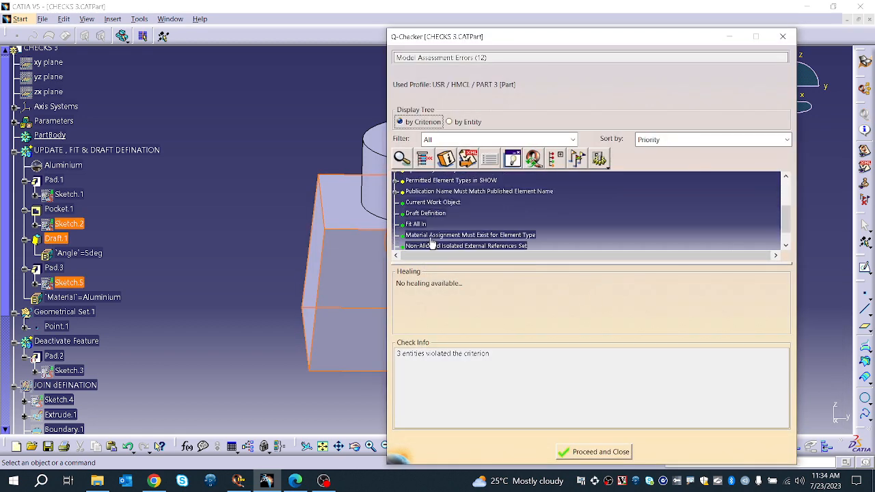
pyautogui.click(429, 215)
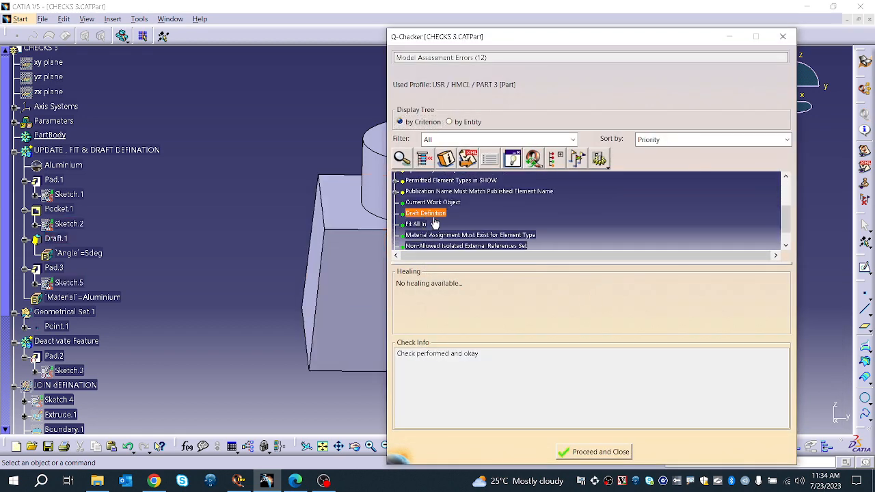
pyautogui.click(417, 224)
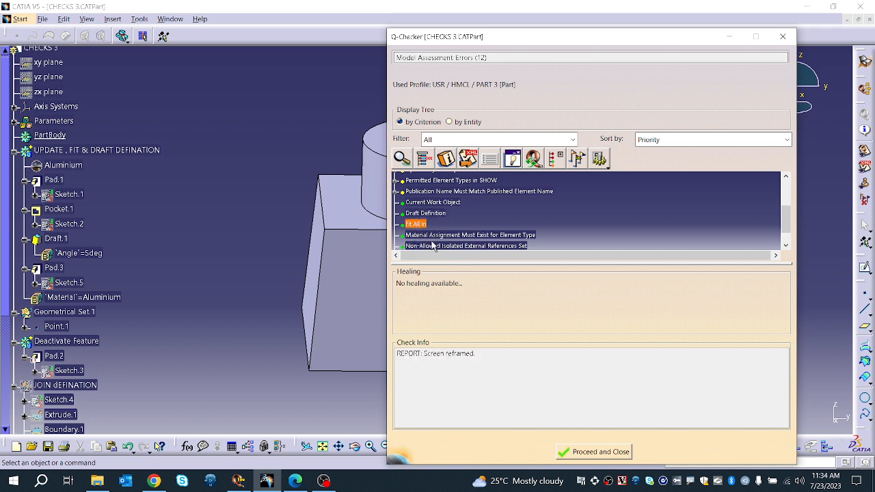
pyautogui.click(434, 236)
pyautogui.scroll(-1, 441, 238)
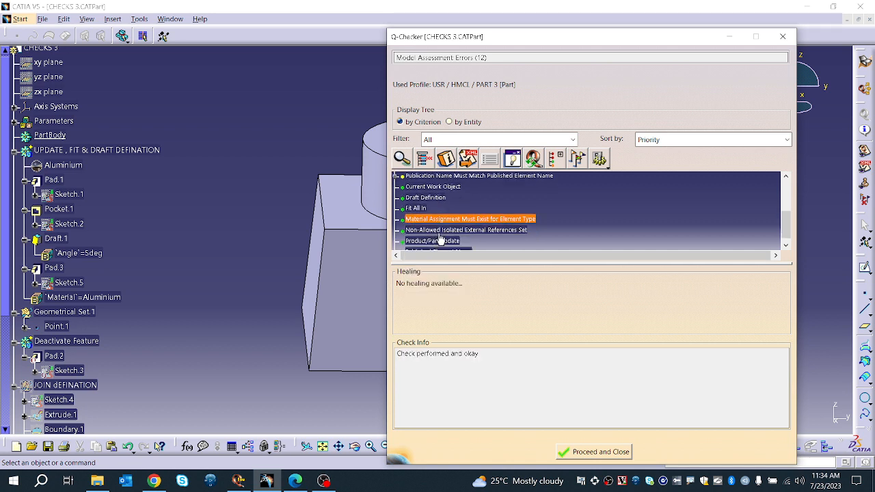
pyautogui.scroll(-3, 449, 237)
pyautogui.scroll(8, 449, 238)
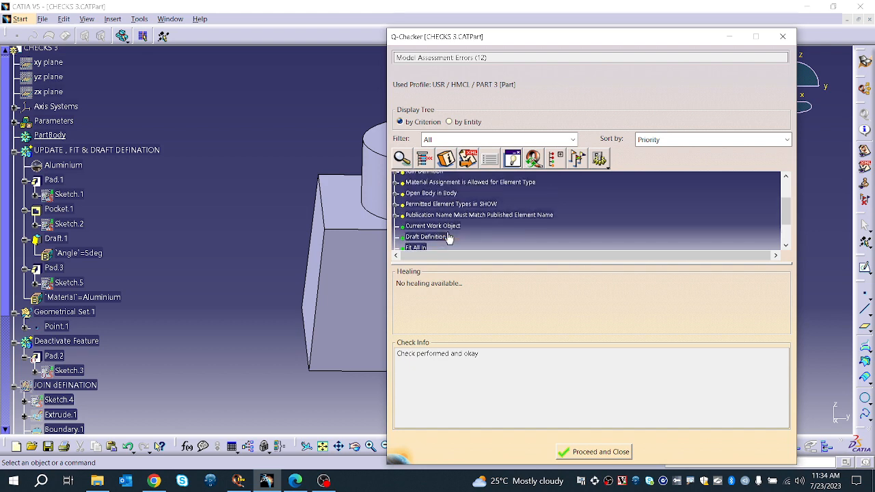
pyautogui.scroll(-4, 449, 238)
pyautogui.scroll(-2, 449, 241)
pyautogui.click(438, 220)
pyautogui.scroll(-6, 163, 294)
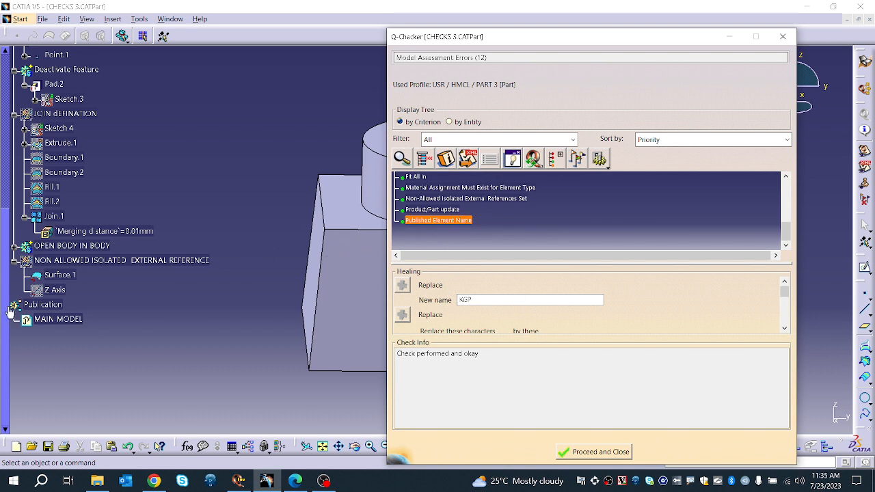
pyautogui.click(42, 319)
pyautogui.scroll(1, 464, 239)
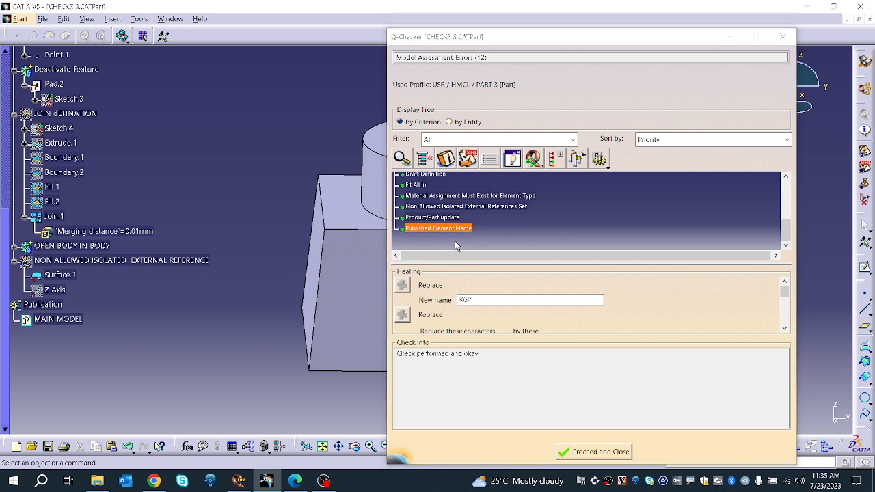
pyautogui.click(438, 228)
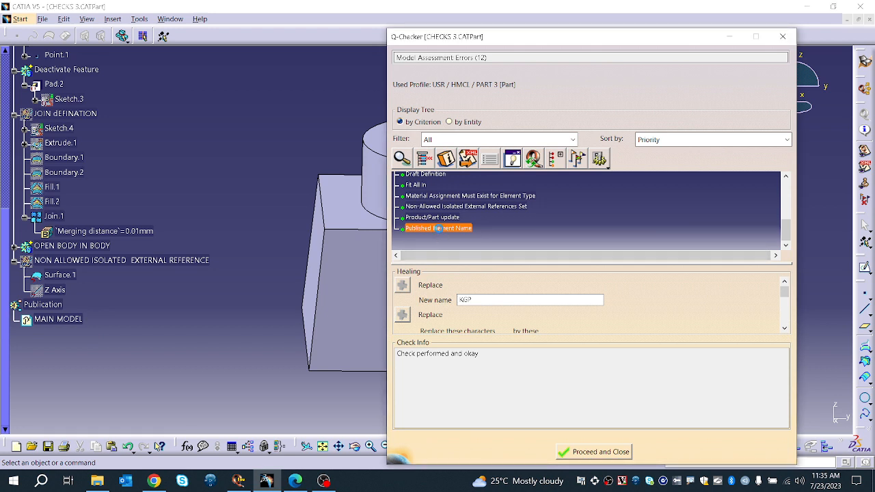
pyautogui.scroll(-1, 440, 236)
pyautogui.scroll(-3, 466, 294)
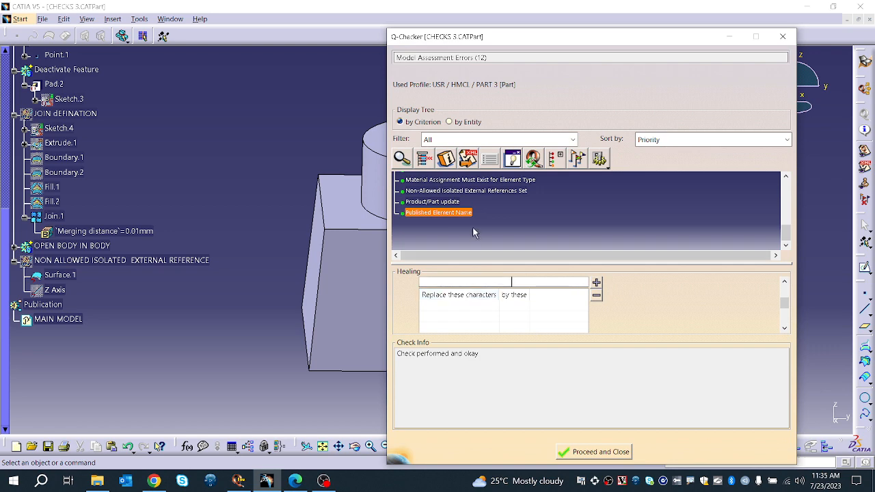
pyautogui.scroll(5, 472, 226)
pyautogui.scroll(1, 466, 227)
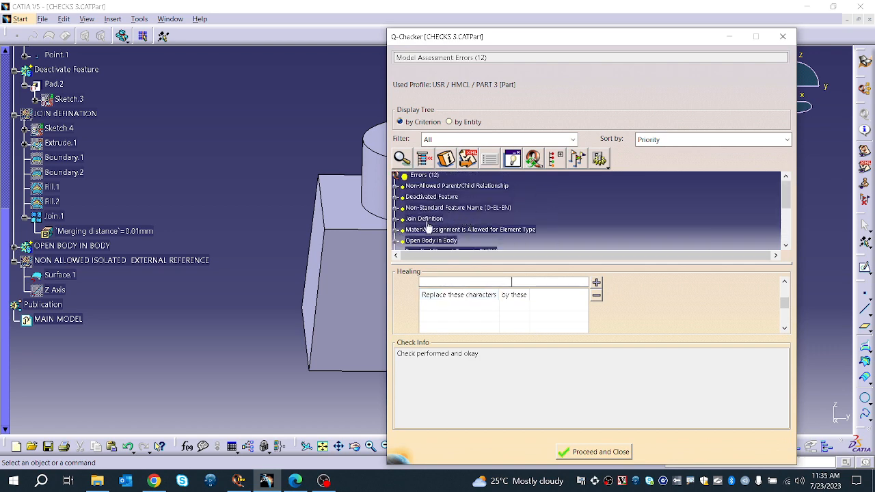
# Step: Inspect the Join Definition error on Join.1 and its check info, then close the results with Proceed and Close
pyautogui.click(422, 219)
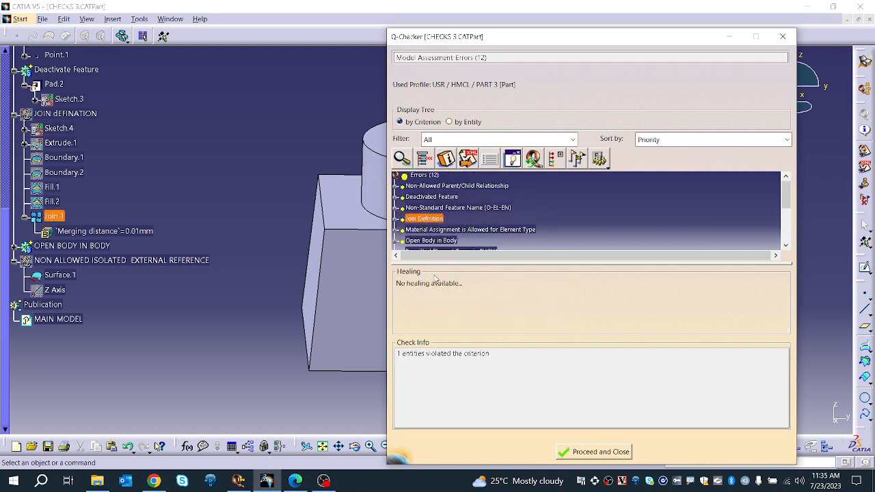
pyautogui.click(396, 219)
pyautogui.click(422, 231)
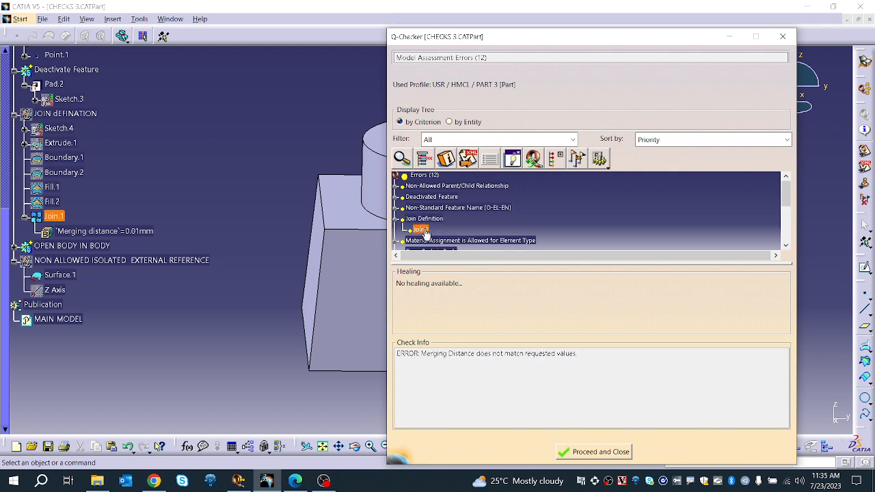
pyautogui.moveTo(426, 353); pyautogui.dragTo(575, 355)
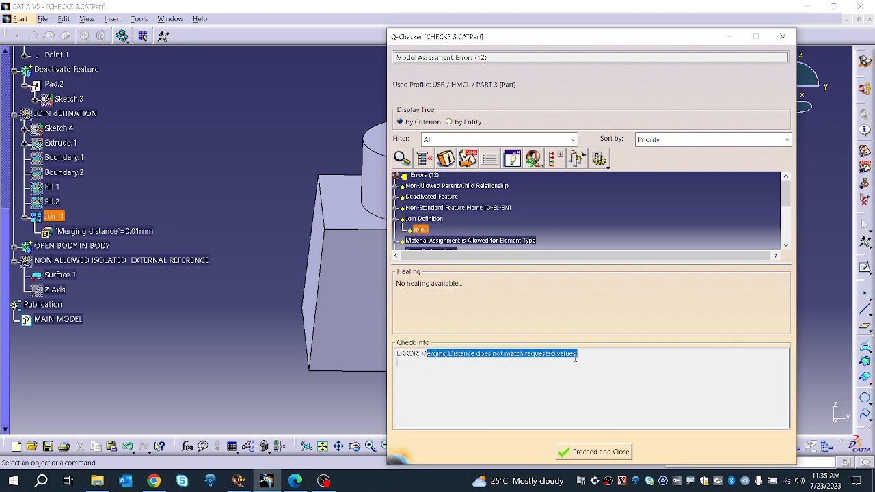
pyautogui.click(588, 452)
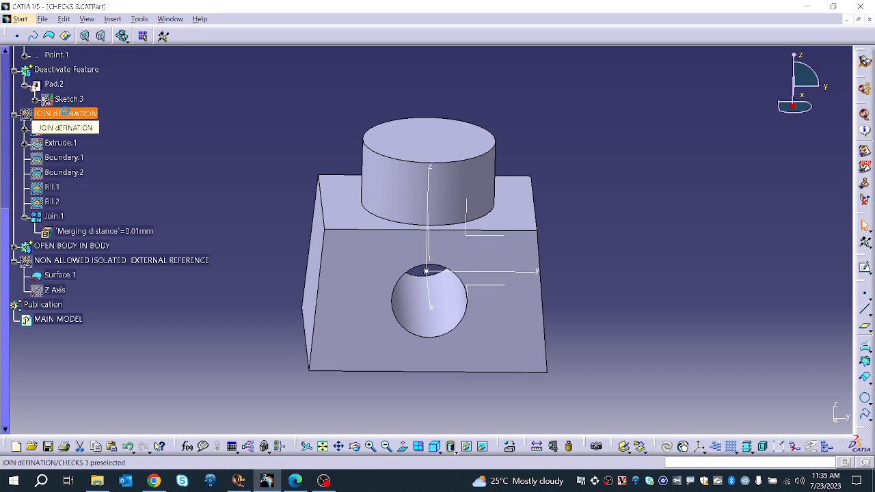
# Step: Hide the UPDATE, FIT & DRAFT DEFINATION geometrical set in the model
pyautogui.scroll(5, 71, 136)
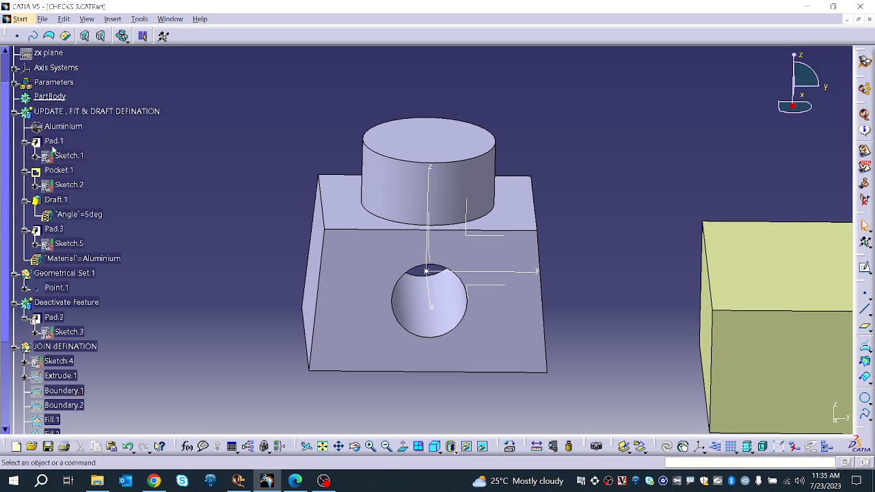
pyautogui.click(71, 113)
pyautogui.press('space')
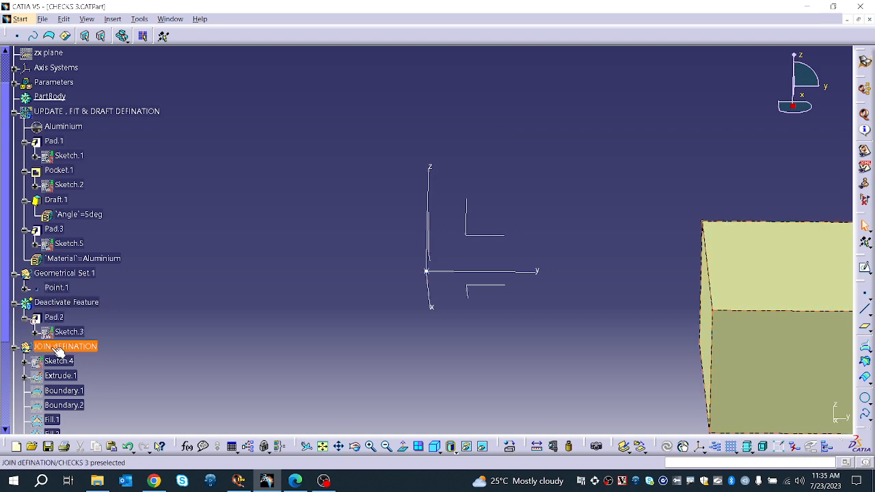
# Step: Edit Join.1, set its merging distance to 0.001 mm, preview and confirm the join
pyautogui.scroll(-4, 58, 349)
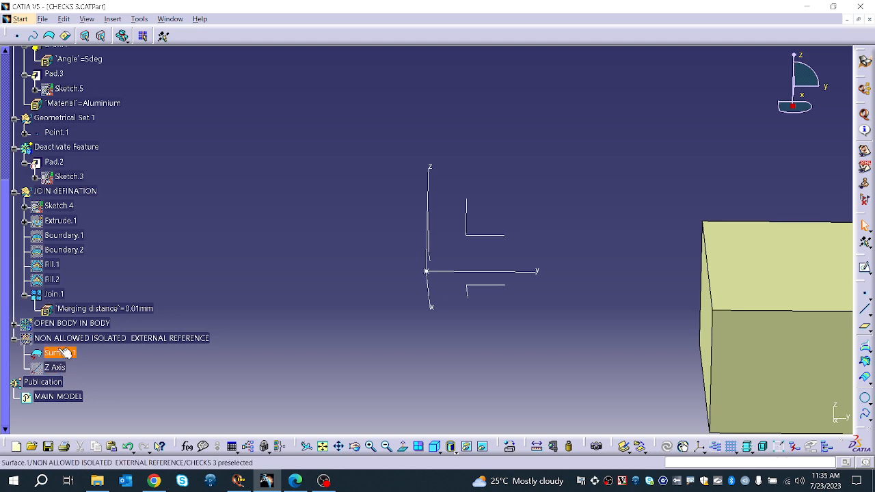
pyautogui.moveTo(628, 240); pyautogui.dragTo(400, 153, button='middle')
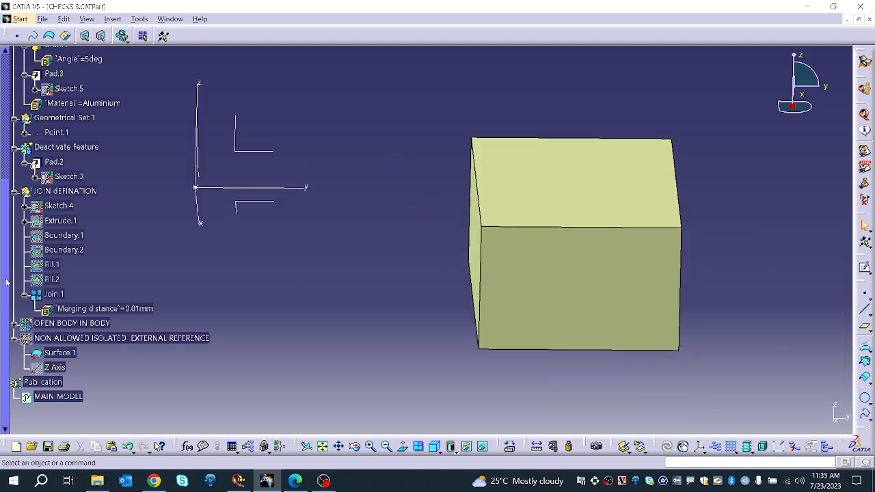
pyautogui.doubleClick(52, 298)
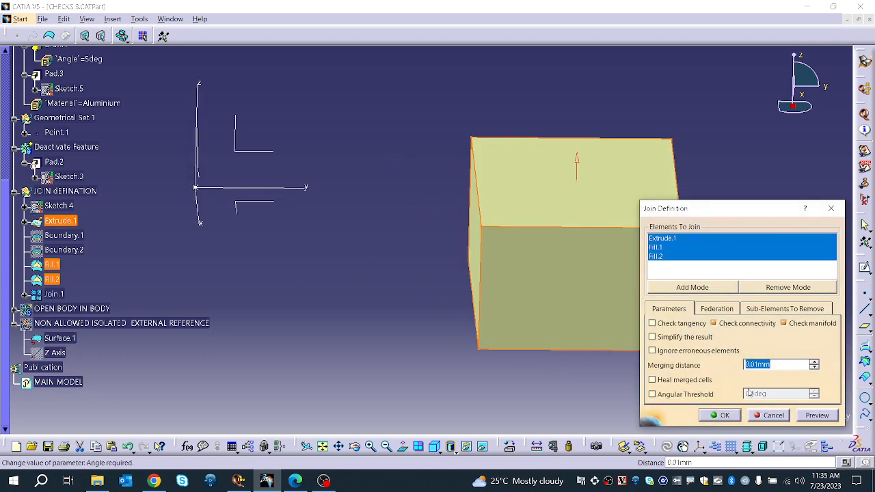
pyautogui.click(754, 365)
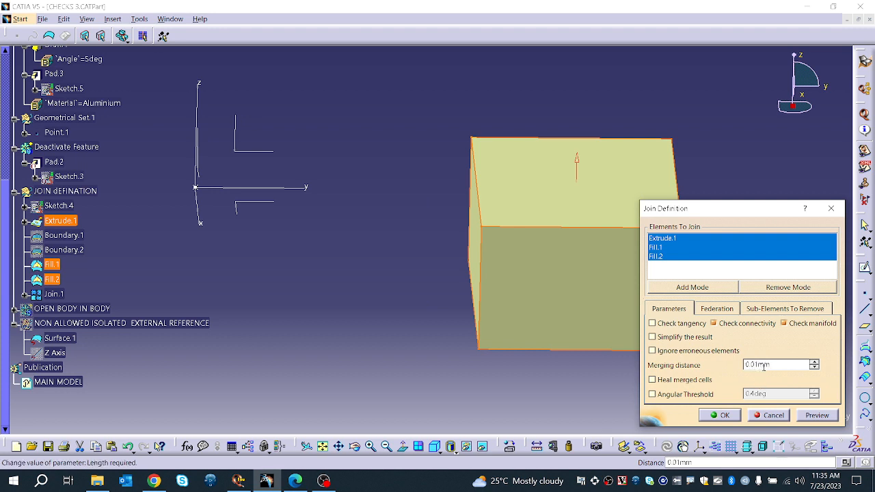
pyautogui.write('0')
pyautogui.press('Return')
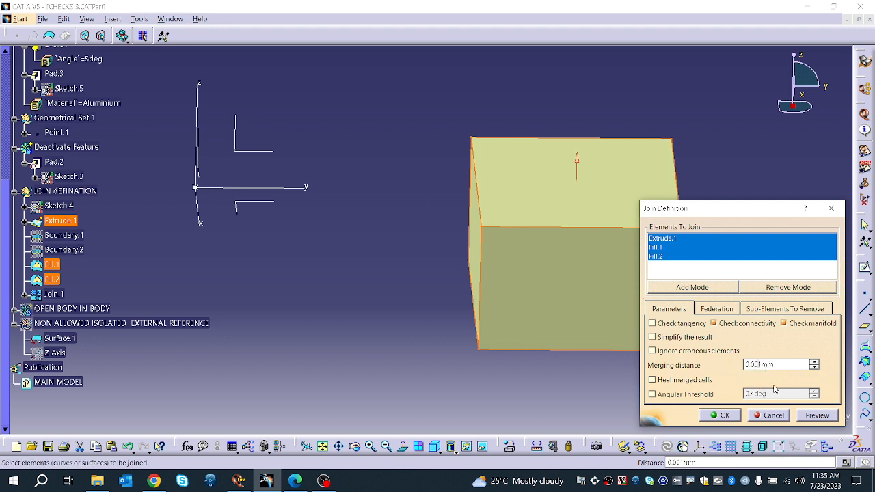
pyautogui.click(816, 415)
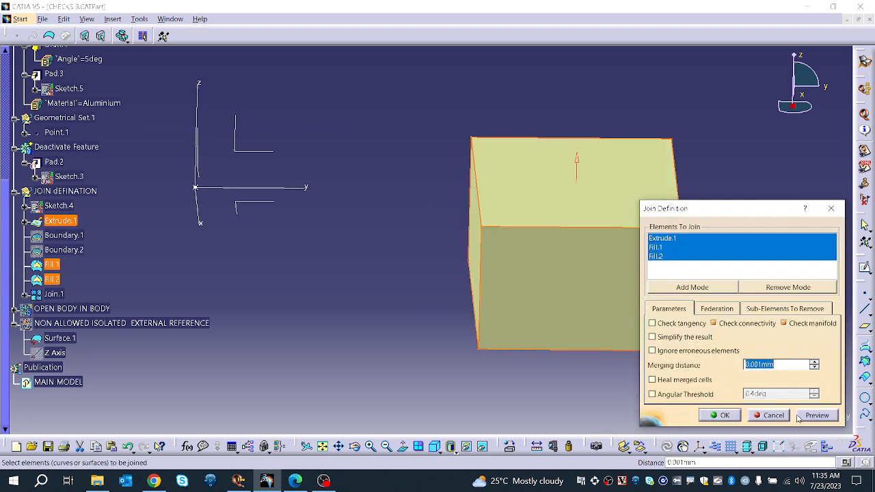
pyautogui.click(726, 415)
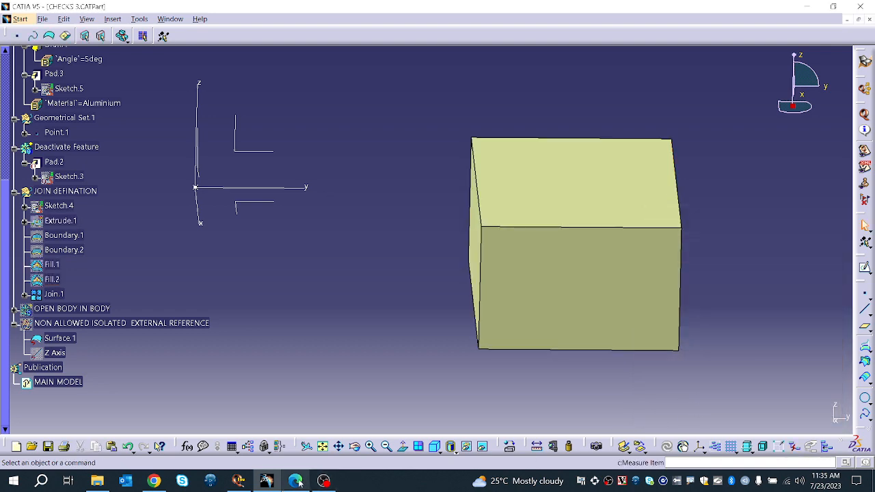
# Step: Run the Q-Checker analysis on the part again and review the Join Definition criterion in the results
pyautogui.click(864, 114)
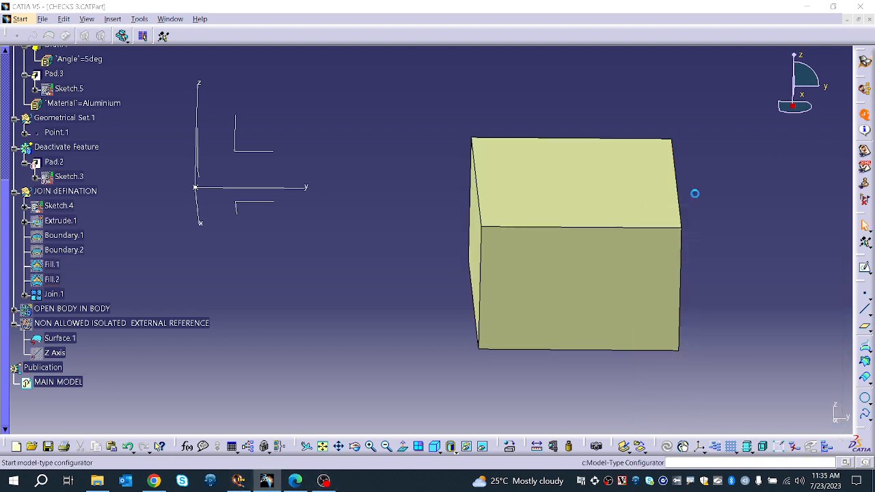
pyautogui.click(693, 327)
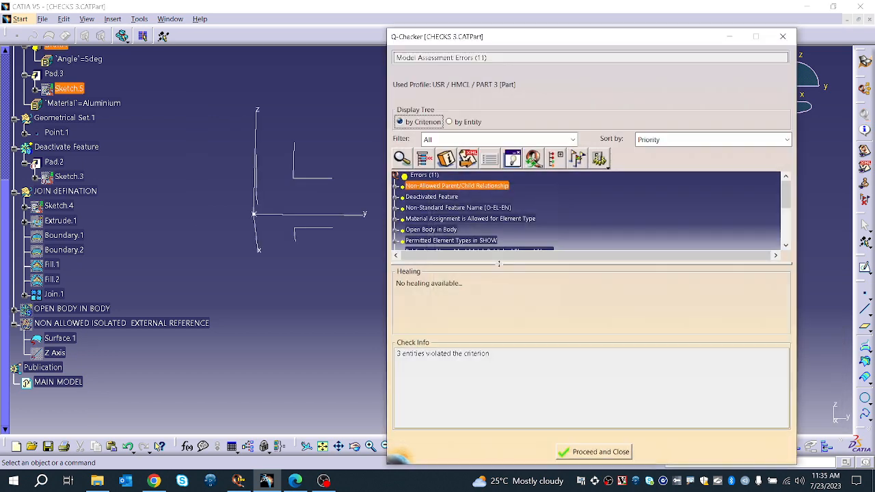
pyautogui.scroll(-2, 445, 236)
pyautogui.scroll(-5, 444, 236)
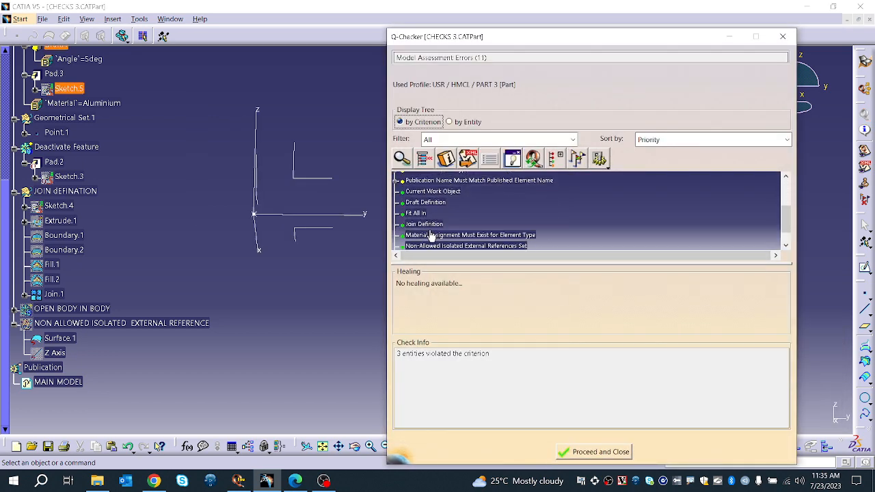
pyautogui.scroll(6, 431, 237)
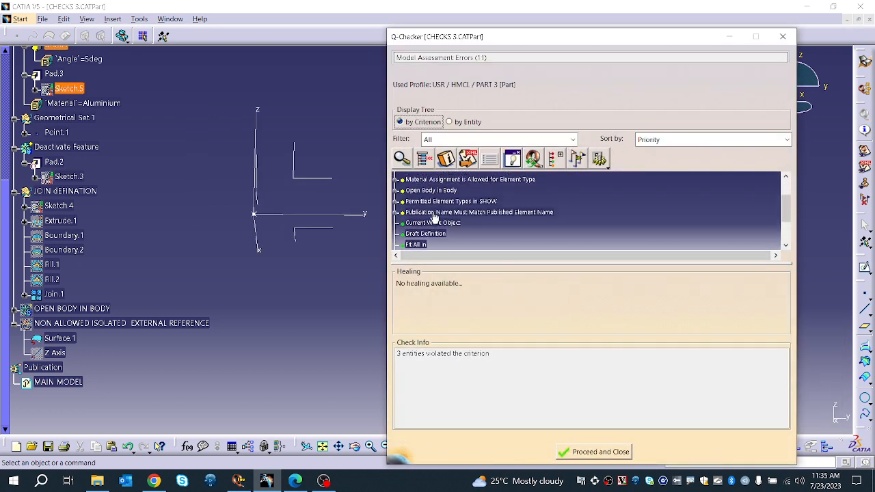
pyautogui.scroll(-2, 419, 237)
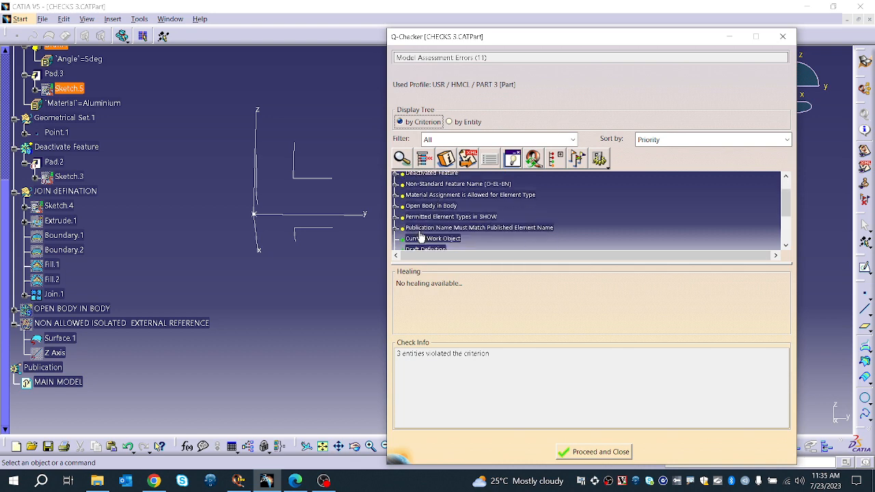
pyautogui.scroll(3, 417, 239)
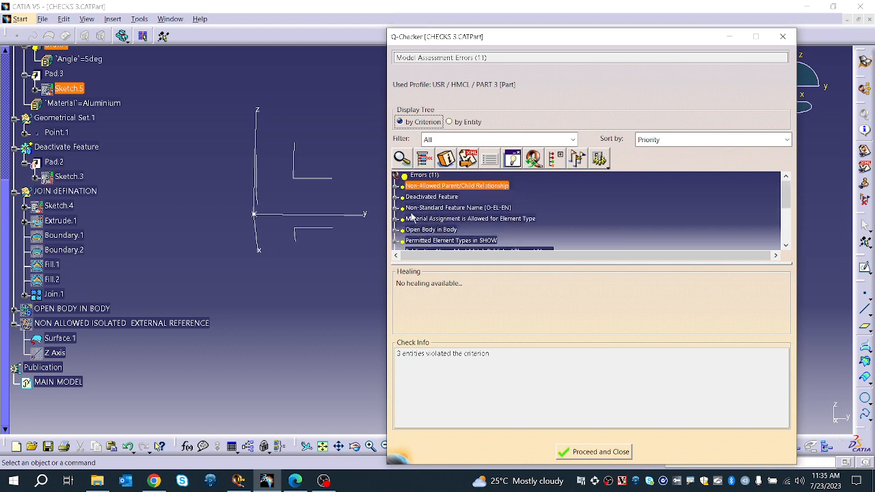
pyautogui.scroll(-3, 417, 244)
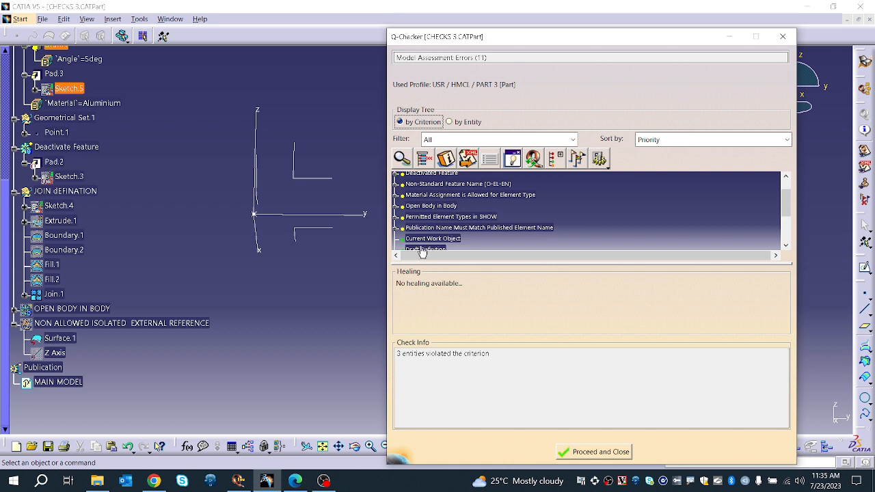
pyautogui.scroll(-3, 428, 244)
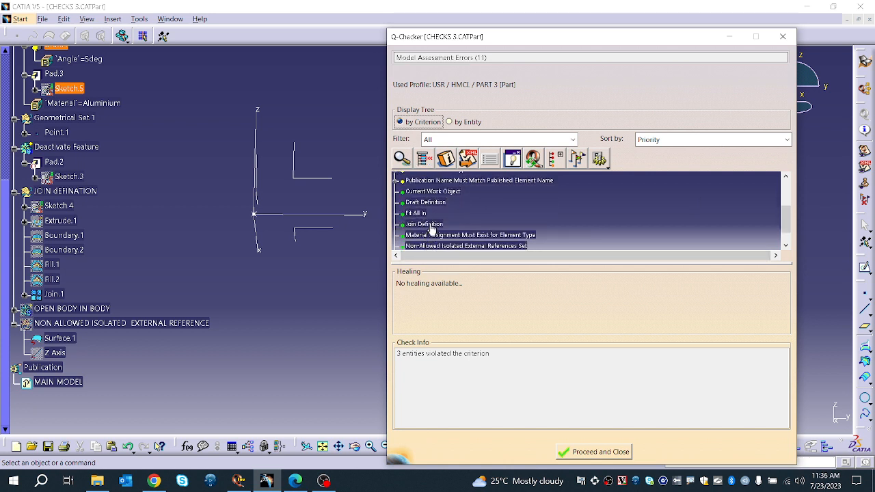
pyautogui.click(426, 224)
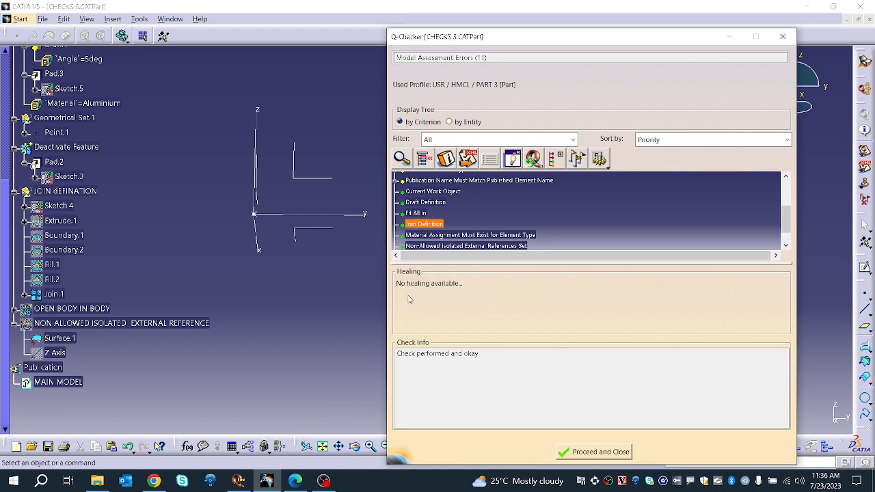
# Step: Heal the Publication Name Must Match Published Element Name error by applying the Rename correction
pyautogui.scroll(1, 115, 329)
pyautogui.scroll(1, 431, 219)
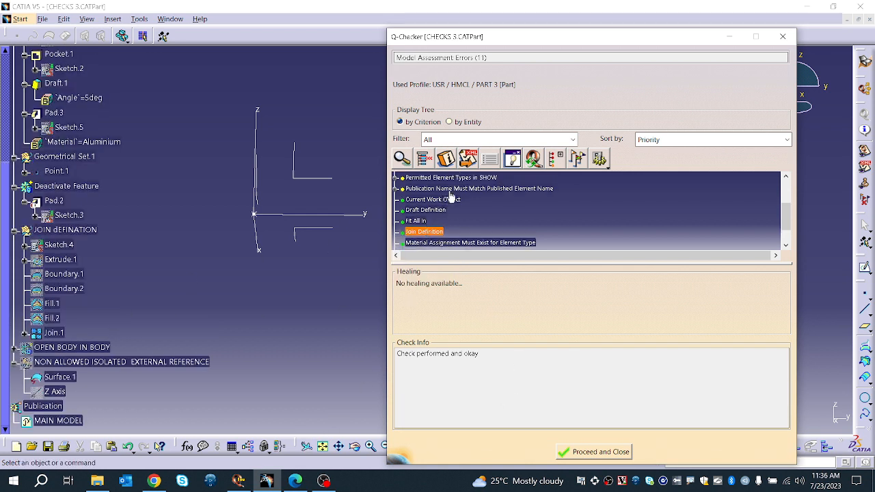
pyautogui.moveTo(451, 194)
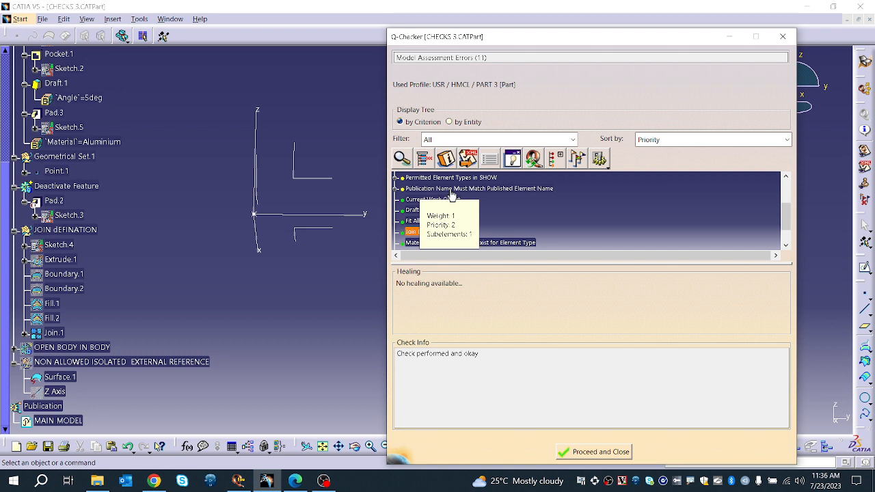
pyautogui.click(451, 194)
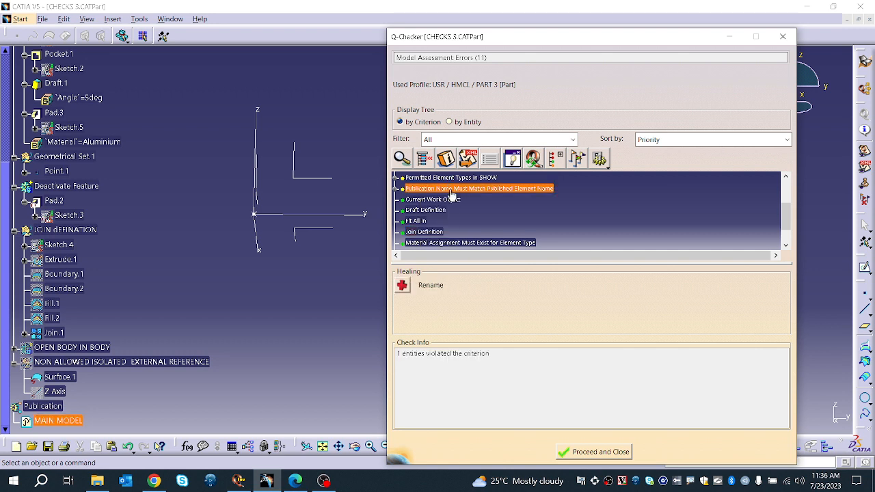
pyautogui.click(401, 285)
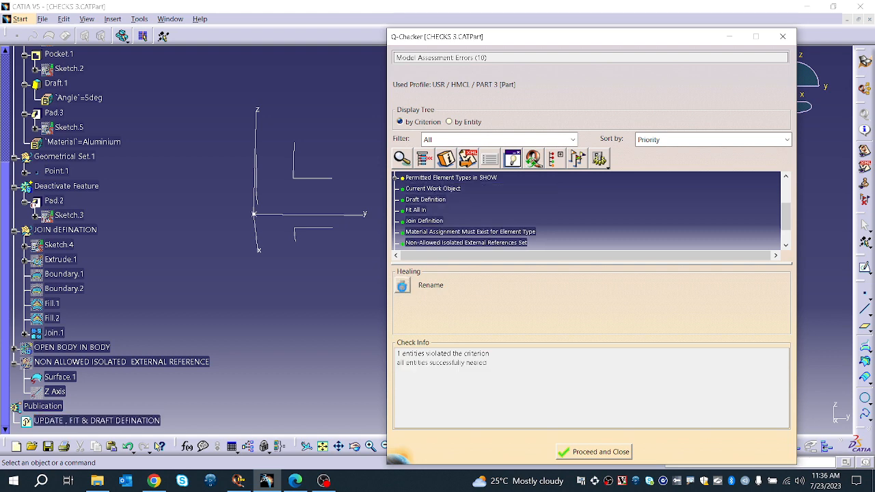
# Step: Heal the Permitted Element Types in SHOW error by setting Axis System.1 to NOSHOW
pyautogui.scroll(1, 447, 229)
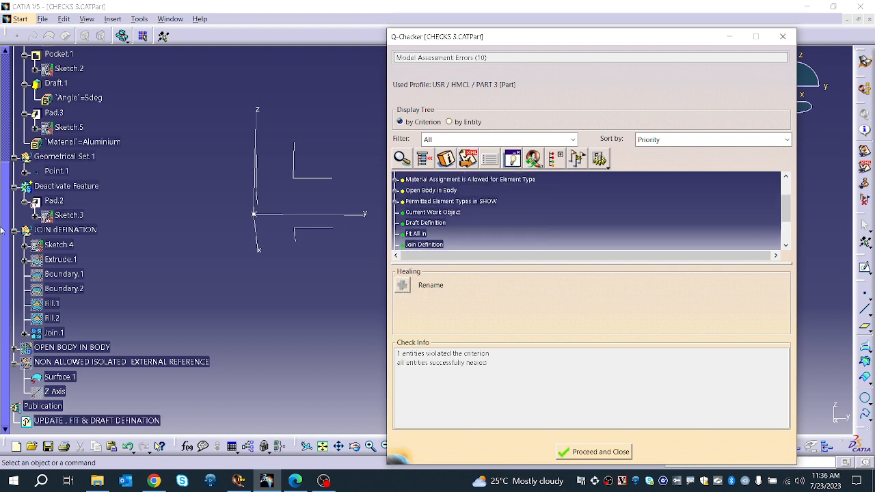
pyautogui.scroll(5, 65, 194)
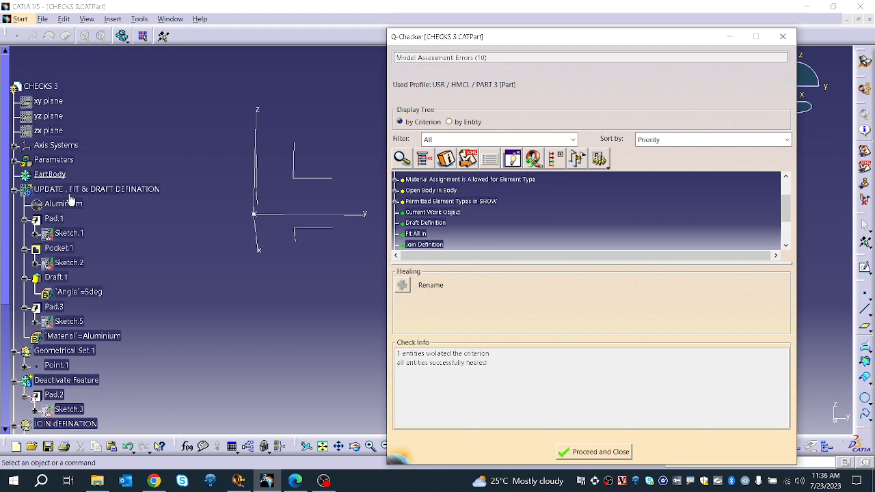
pyautogui.scroll(-3, 74, 195)
pyautogui.scroll(-3, 89, 274)
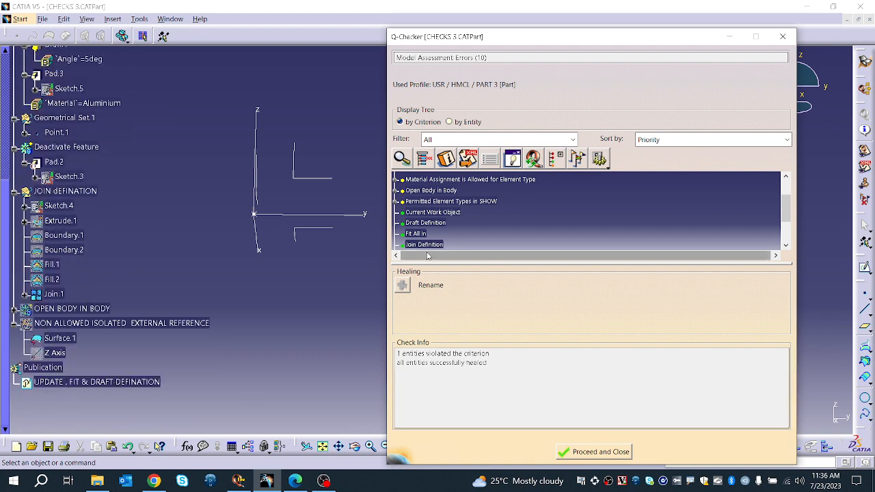
pyautogui.scroll(1, 431, 225)
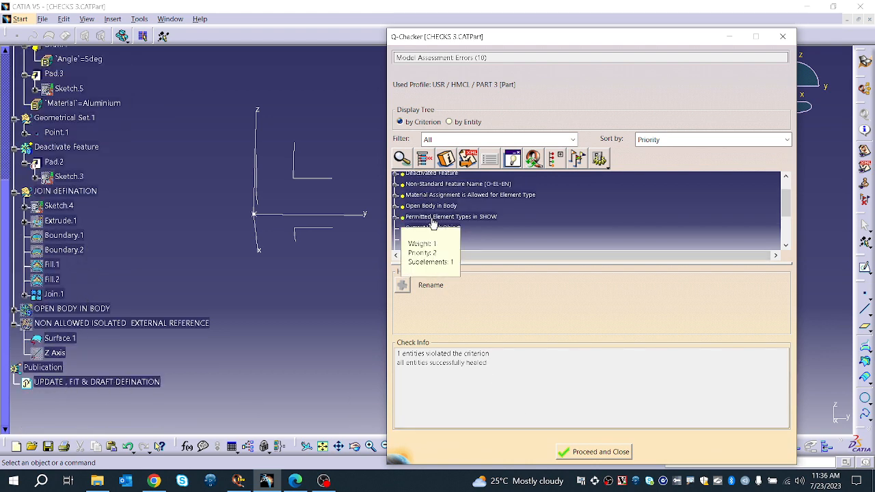
pyautogui.click(429, 217)
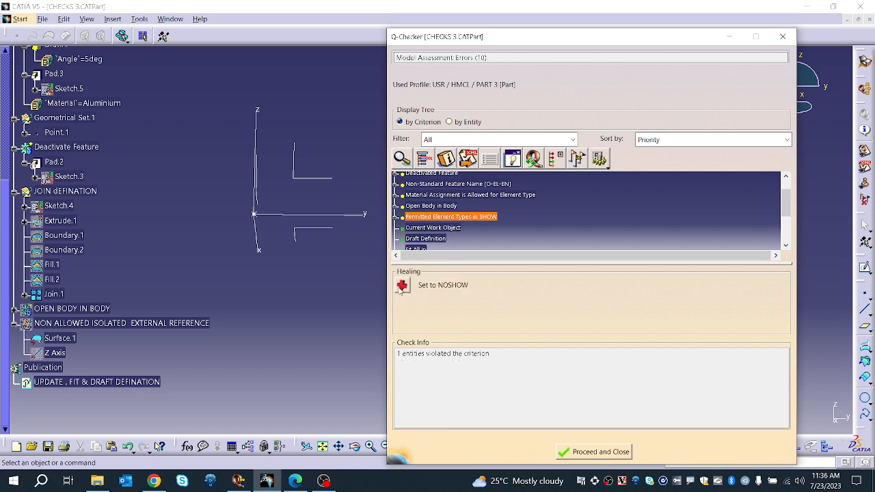
pyautogui.click(395, 216)
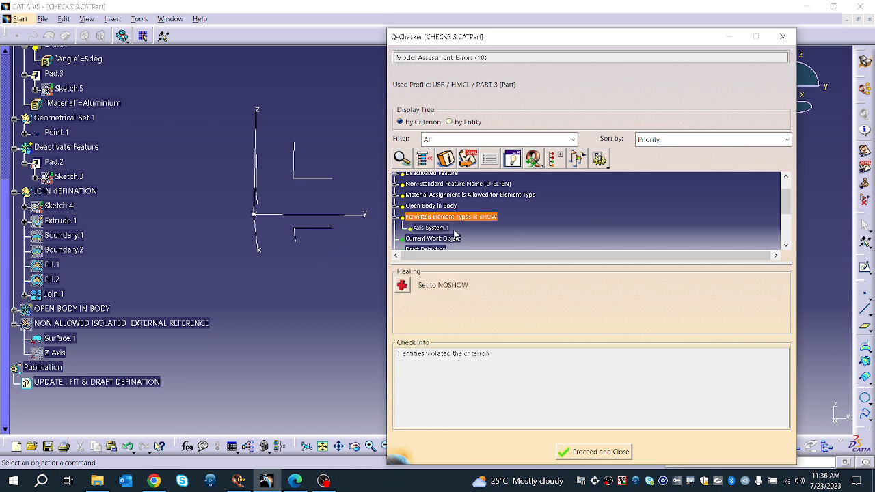
pyautogui.click(434, 228)
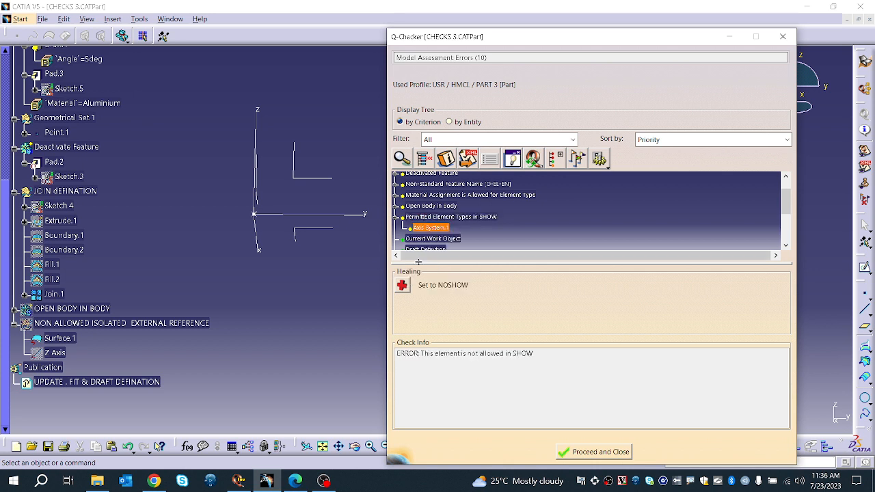
pyautogui.click(402, 287)
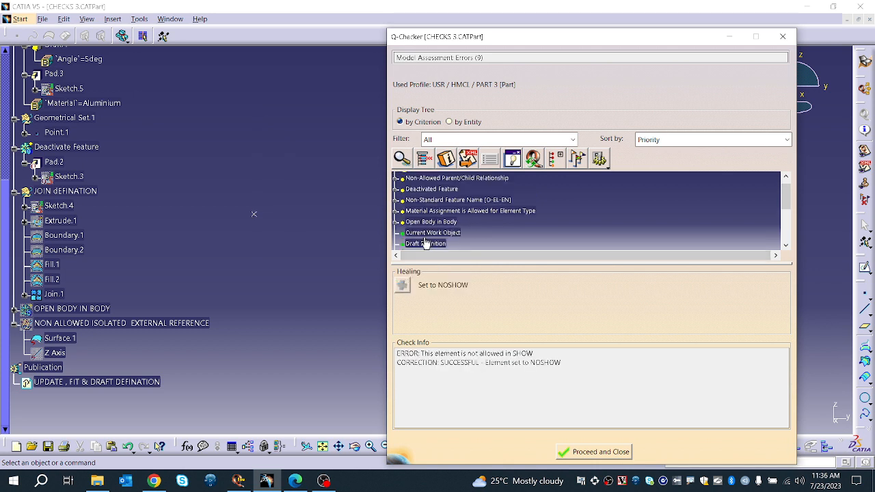
# Step: Select the Open Body in Body criterion, then show and expand the OPEN BODY IN BODY geometrical set
pyautogui.click(430, 229)
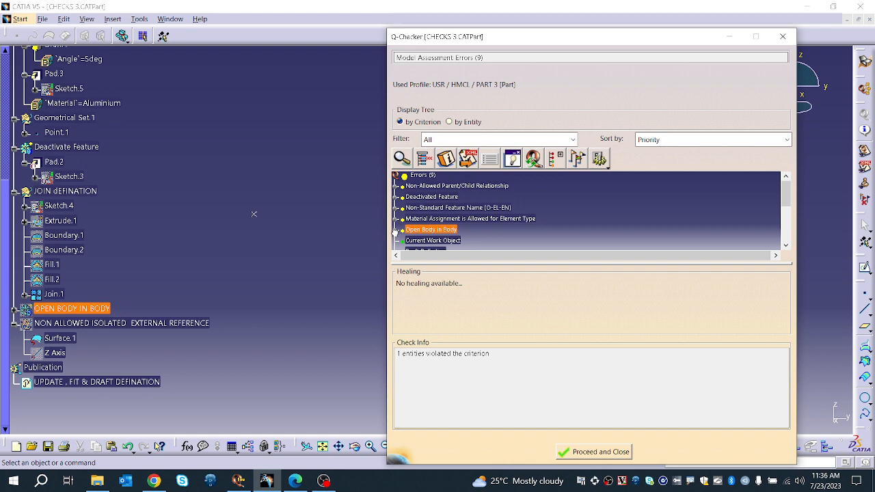
pyautogui.rightClick(94, 312)
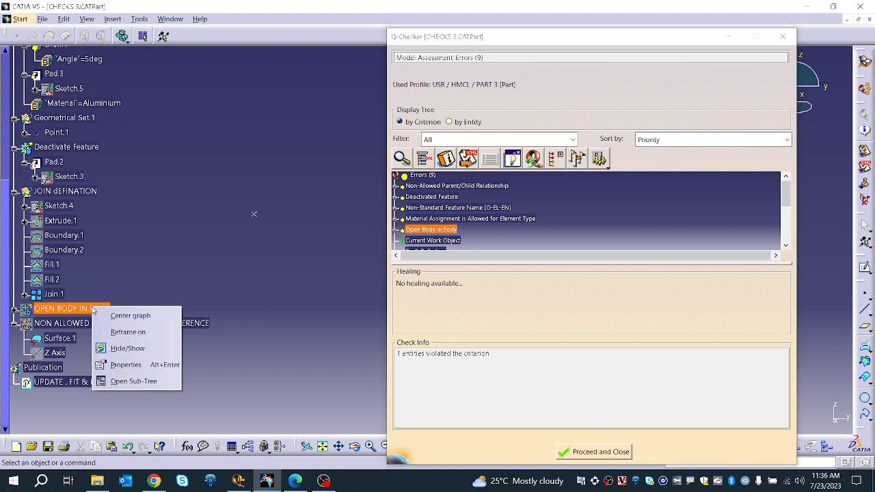
pyautogui.click(131, 345)
pyautogui.scroll(1, 269, 240)
pyautogui.moveTo(269, 240)
pyautogui.mouseDown(button='middle')
pyautogui.moveTo(278, 353)
pyautogui.moveTo(190, 236)
pyautogui.mouseUp(button='middle')
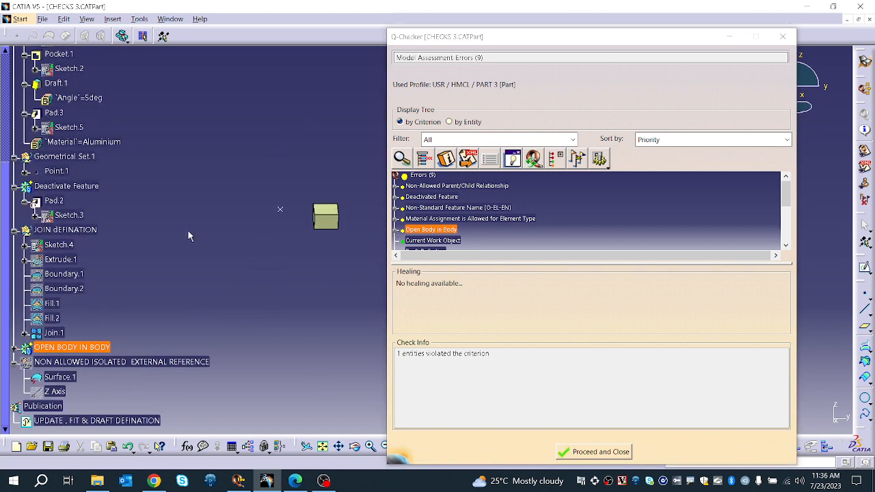
pyautogui.moveTo(244, 264); pyautogui.dragTo(269, 294, button='middle')
pyautogui.scroll(1, 269, 295)
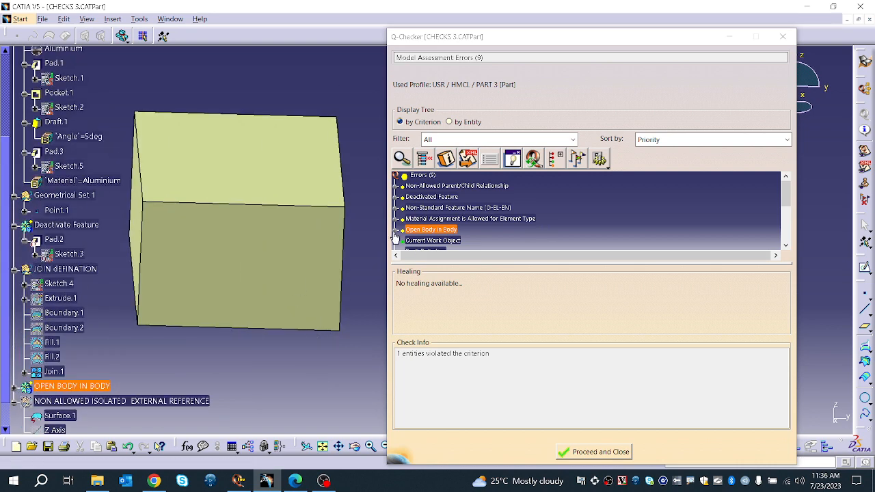
pyautogui.click(14, 386)
pyautogui.scroll(-3, 34, 380)
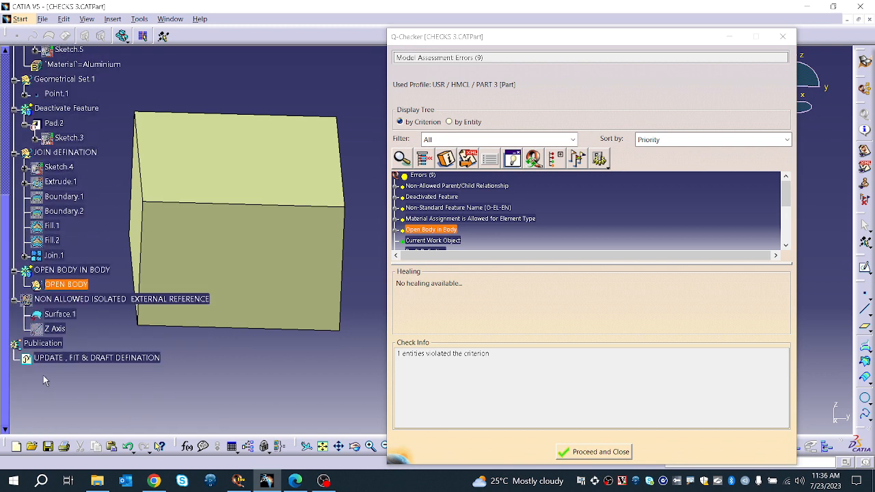
# Step: Hide the JOIN DEFINATION geometrical set, inspect the OPEN BODY error entry, and close the results with Proceed and Close
pyautogui.rightClick(80, 159)
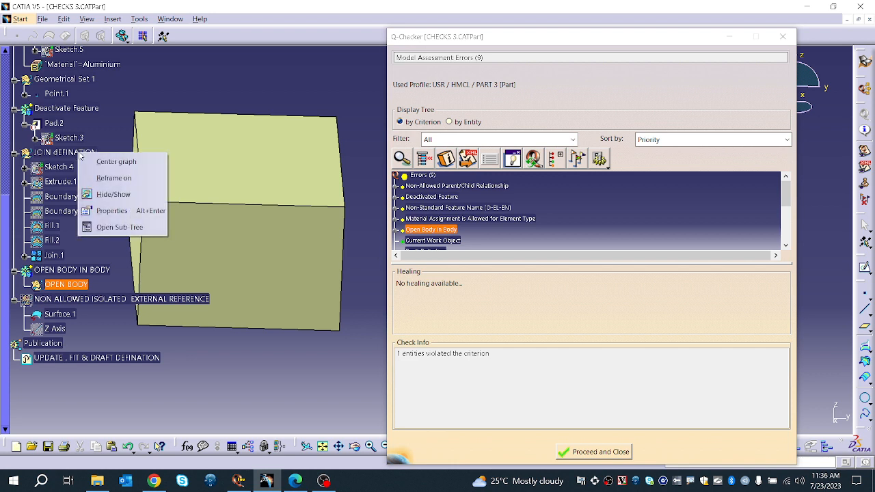
pyautogui.click(109, 196)
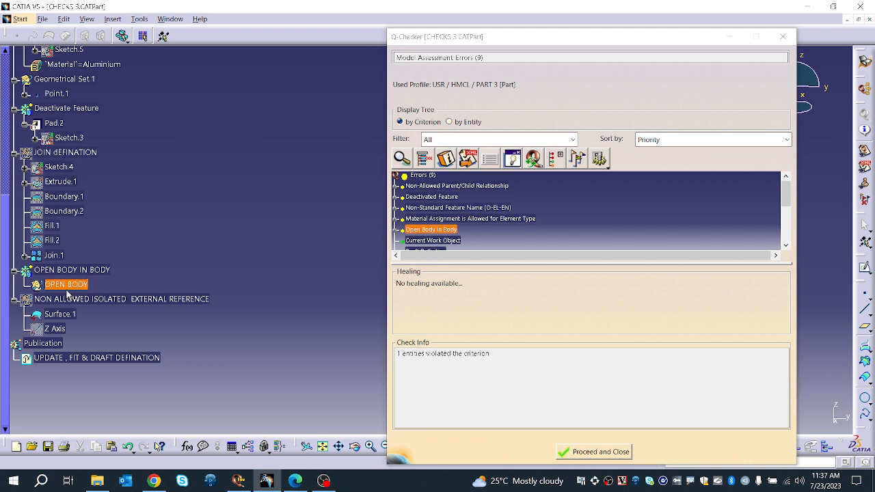
pyautogui.click(396, 232)
pyautogui.click(421, 235)
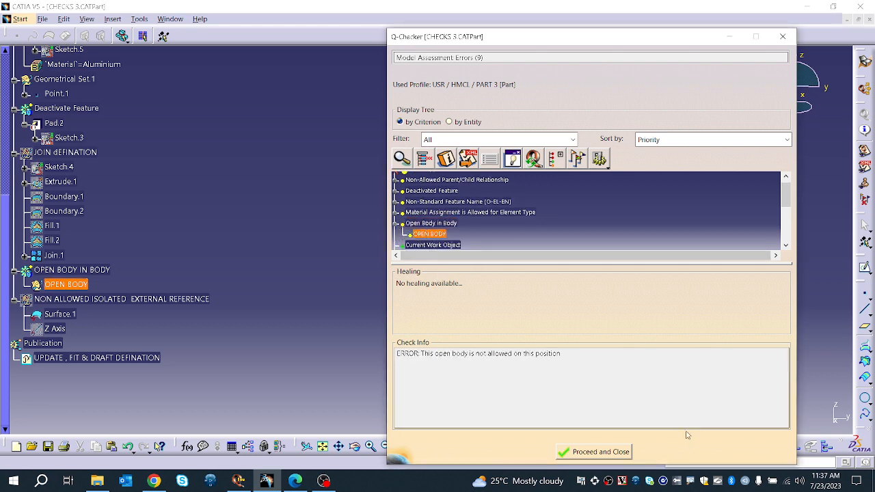
pyautogui.click(595, 451)
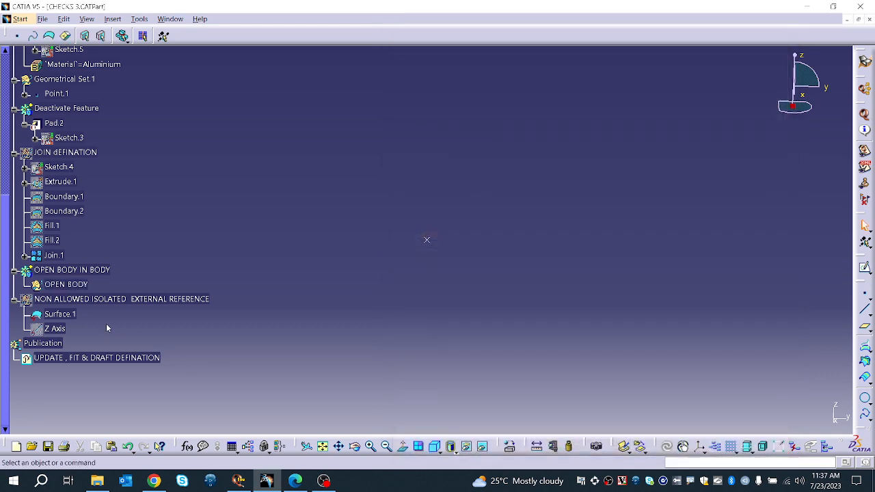
# Step: Switch briefly to the Q-Checker Environment Editor and return to CATIA with the Q-Checker dialog
pyautogui.rightClick(79, 286)
pyautogui.click(287, 250)
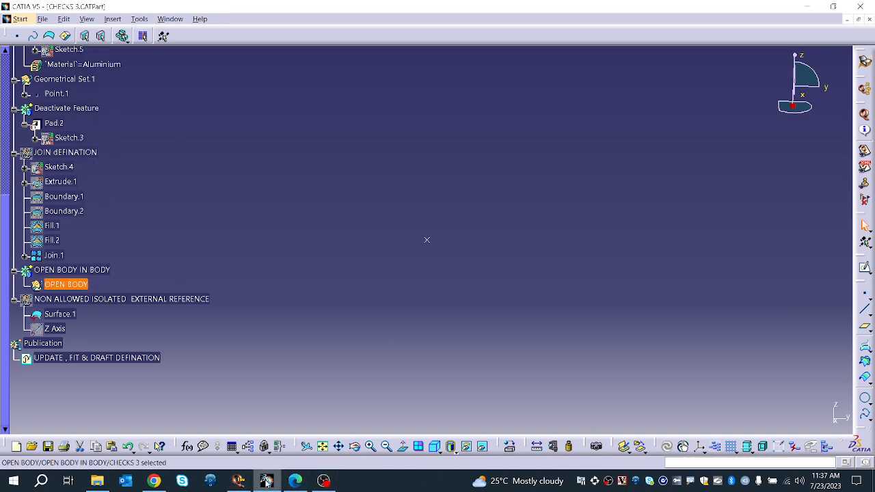
pyautogui.moveTo(263, 483)
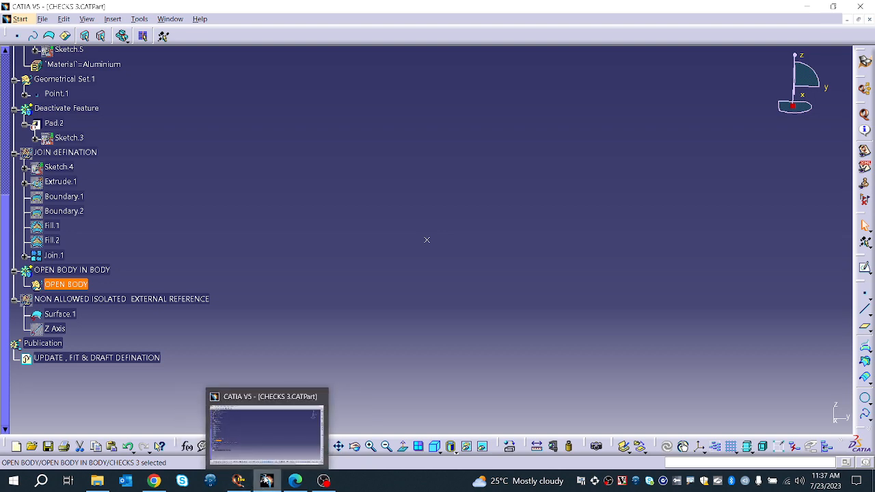
pyautogui.click(290, 454)
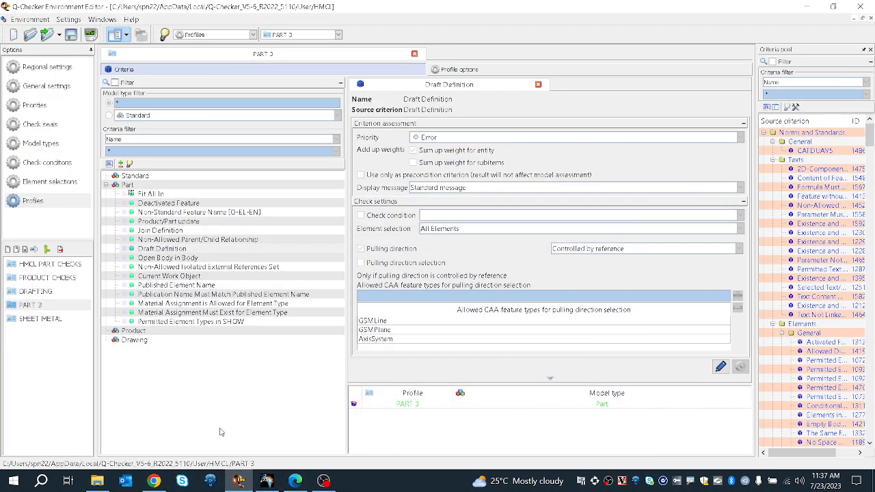
pyautogui.click(239, 481)
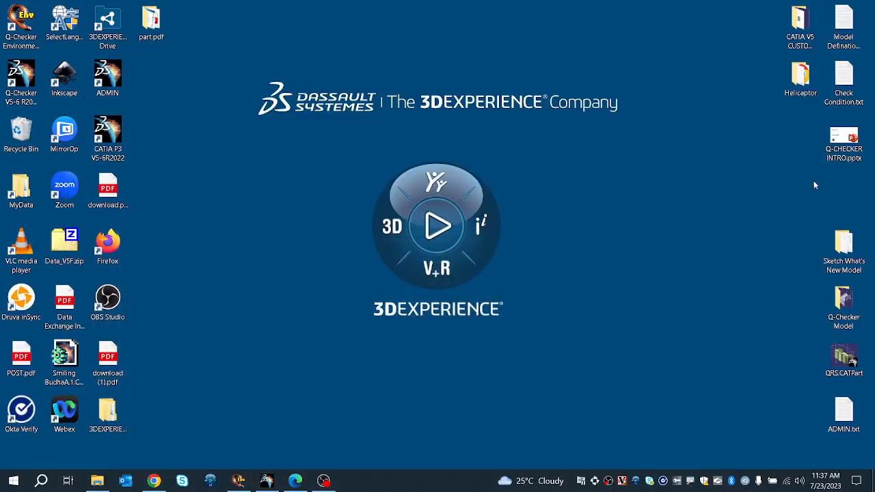
pyautogui.click(239, 480)
pyautogui.click(267, 481)
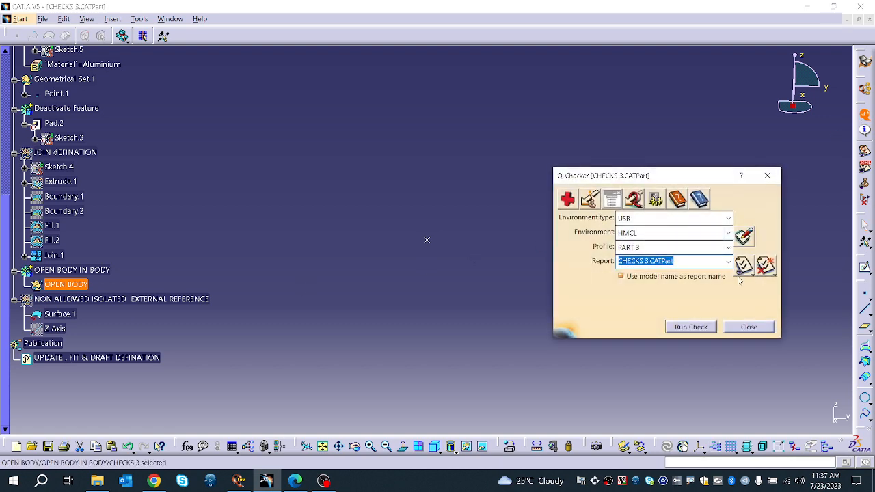
# Step: Run the check with the PART 3 profile and heal the Deactivated Feature error by activating the entities
pyautogui.click(691, 327)
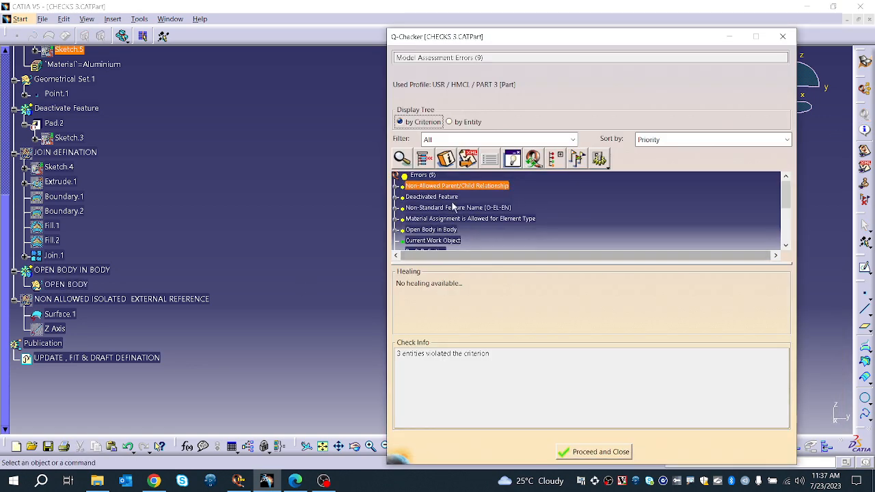
pyautogui.click(448, 196)
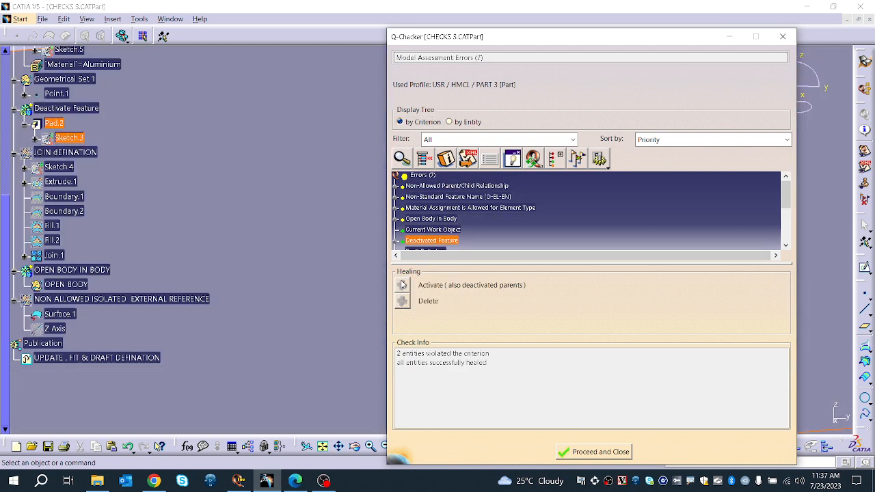
pyautogui.click(402, 285)
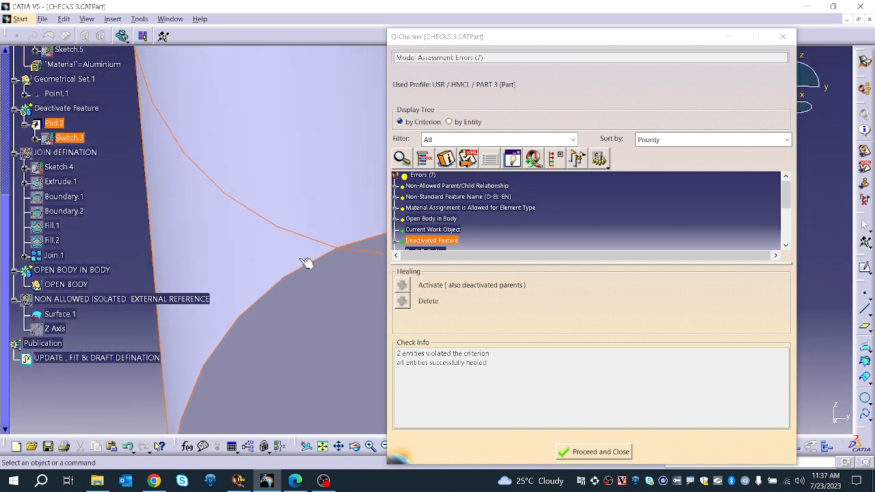
# Step: Inspect the Open Body in Body criterion and its OPEN BODY error entry
pyautogui.keyDown('ctrl'); pyautogui.moveTo(313, 208); pyautogui.dragTo(313, 345, button='middle'); pyautogui.keyUp('ctrl')
pyautogui.moveTo(336, 245); pyautogui.dragTo(137, 242, button='middle')
pyautogui.moveTo(216, 228); pyautogui.dragTo(267, 230, button='middle')
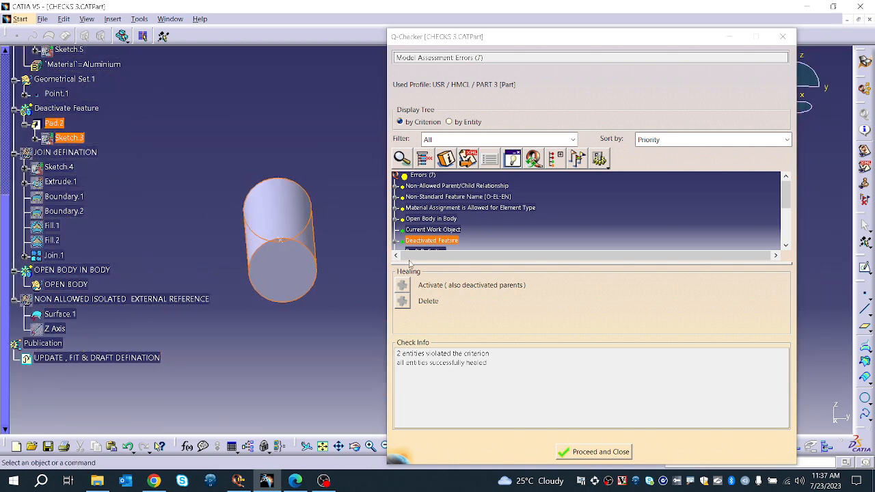
pyautogui.click(424, 219)
pyautogui.click(397, 219)
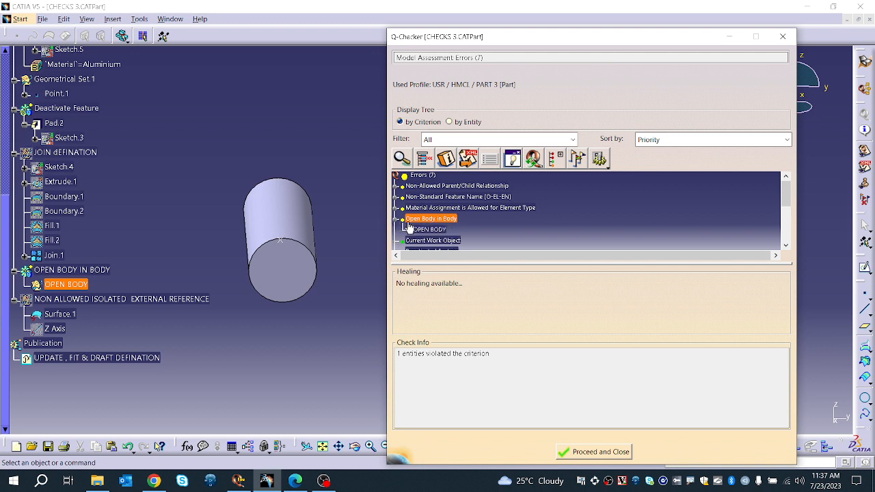
pyautogui.click(430, 230)
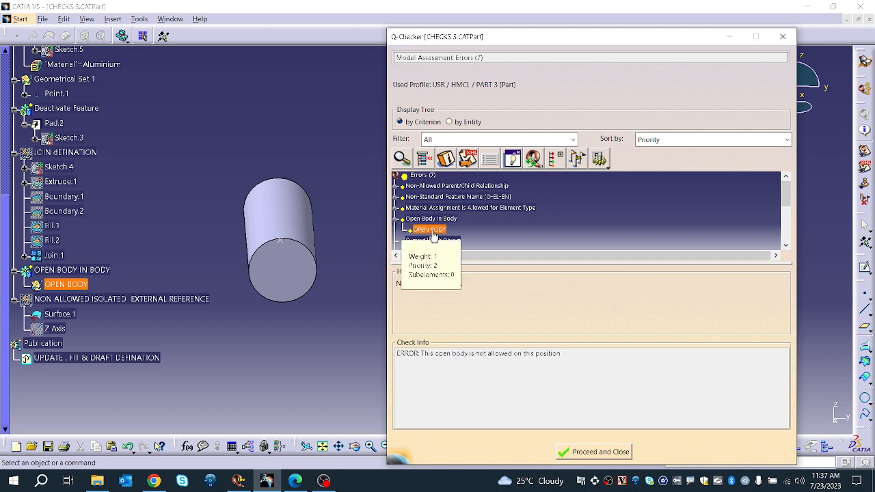
pyautogui.click(434, 219)
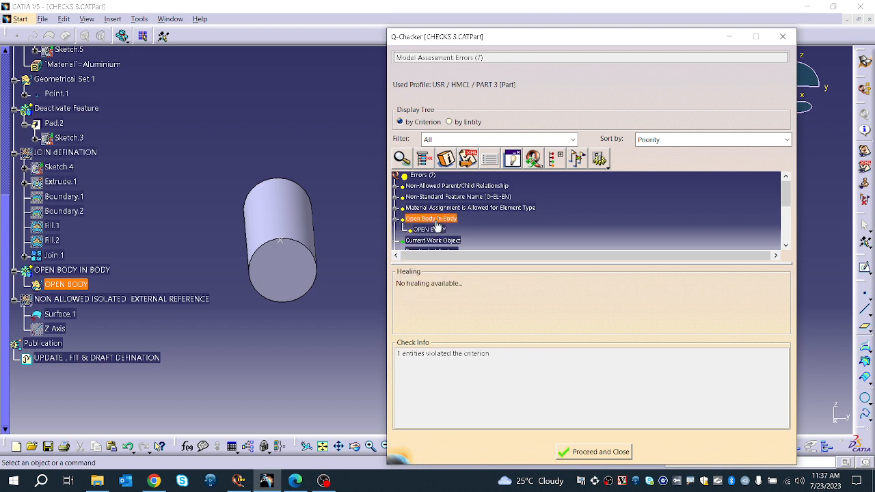
# Step: Expand the Material Assignment is Allowed for Element Type criterion and inspect its UPDATE, FIT & DRAFT DEFINATION error message
pyautogui.click(396, 207)
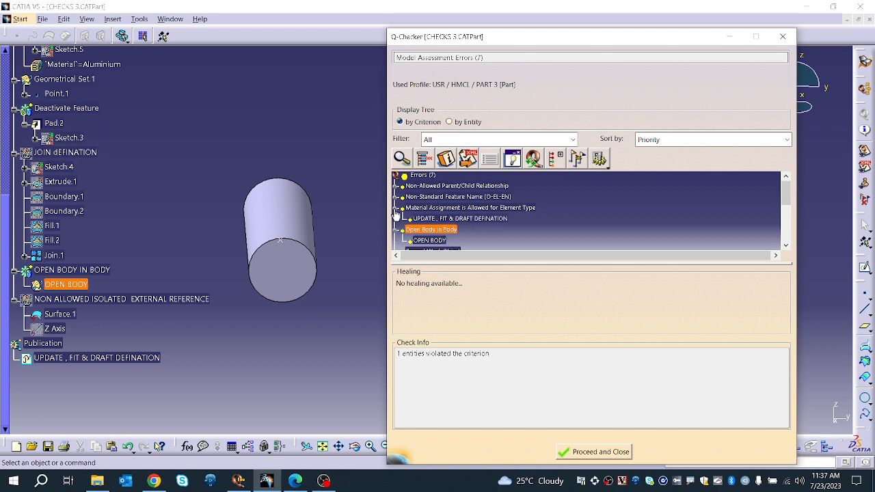
pyautogui.click(455, 220)
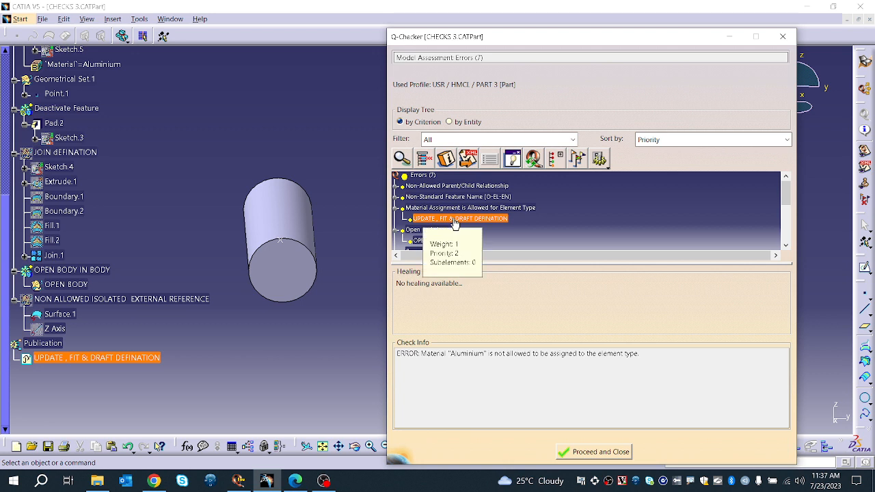
pyautogui.moveTo(420, 353); pyautogui.dragTo(642, 354)
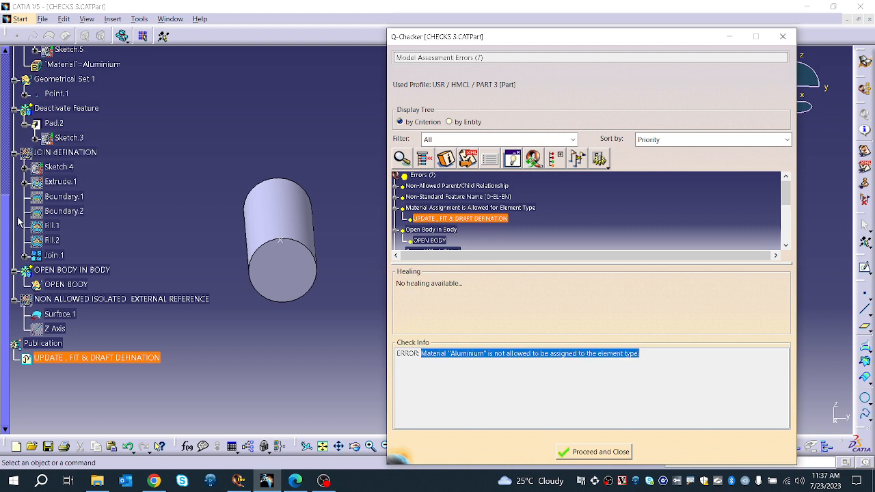
# Step: Inspect the Aluminium material in the tree and the Non-Standard Feature Name criterion, then close the results with Proceed and Close
pyautogui.scroll(5, 19, 223)
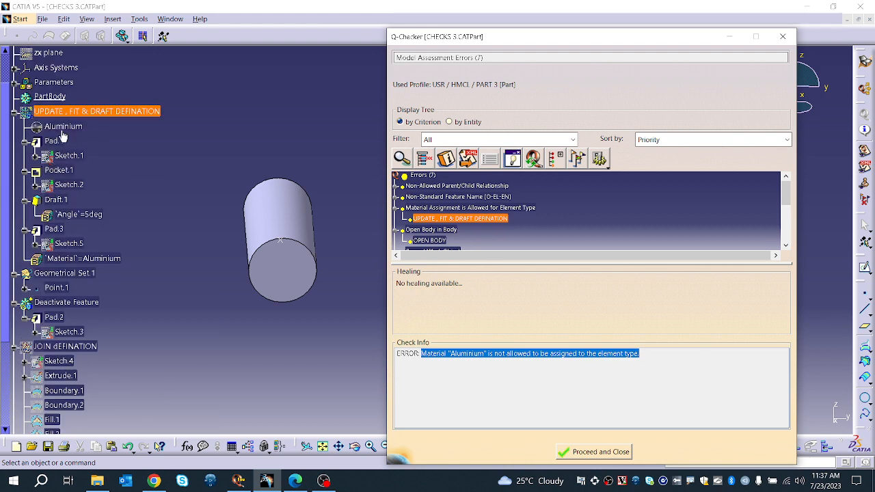
pyautogui.click(62, 137)
pyautogui.scroll(-6, 62, 137)
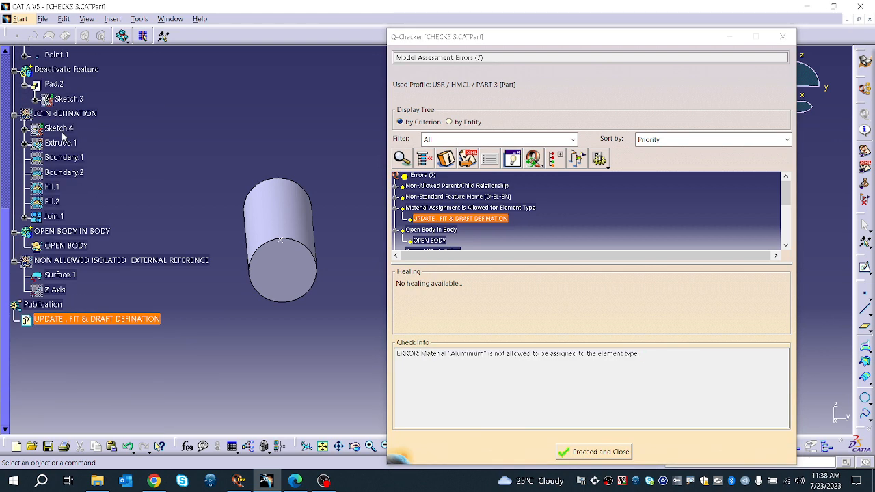
pyautogui.scroll(8, 61, 136)
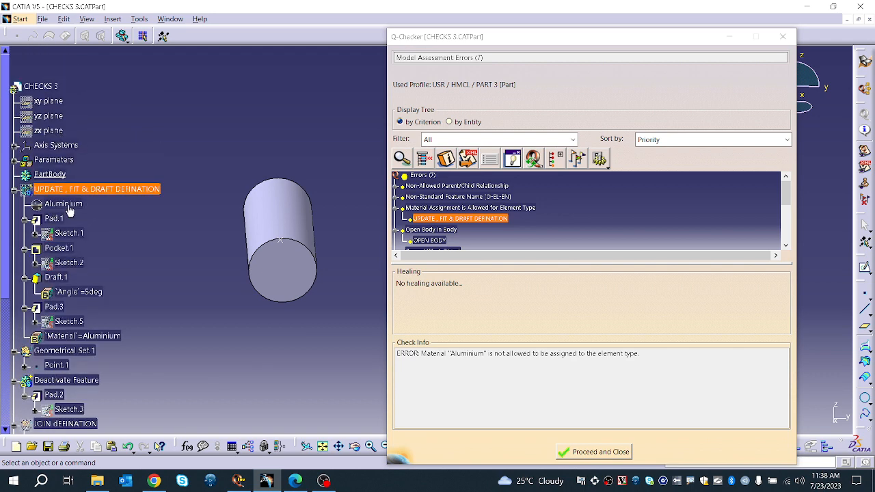
pyautogui.scroll(-1, 418, 206)
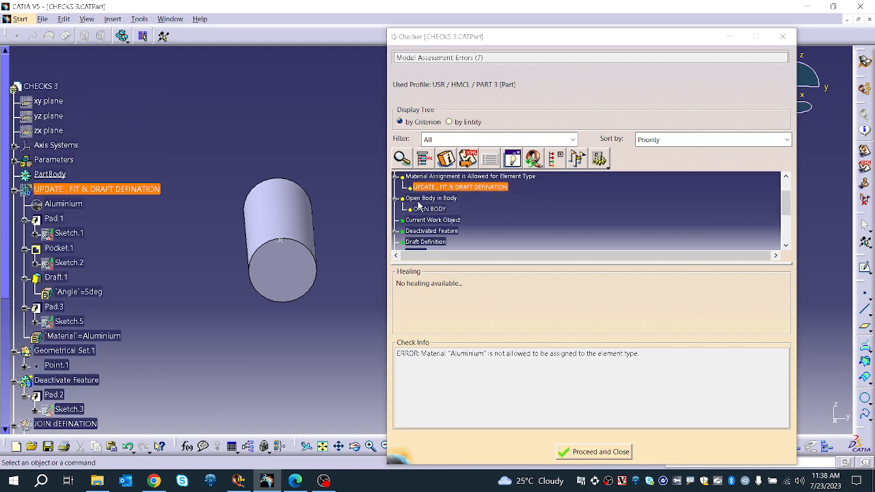
pyautogui.scroll(1, 428, 199)
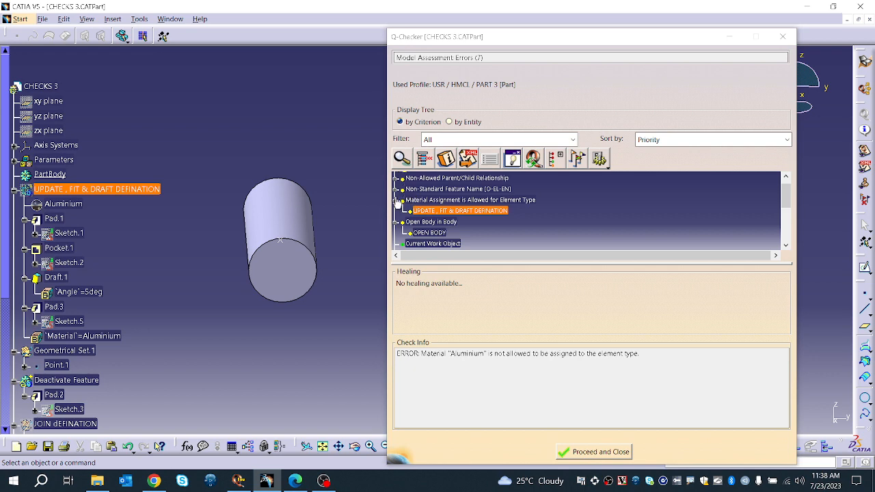
pyautogui.click(395, 190)
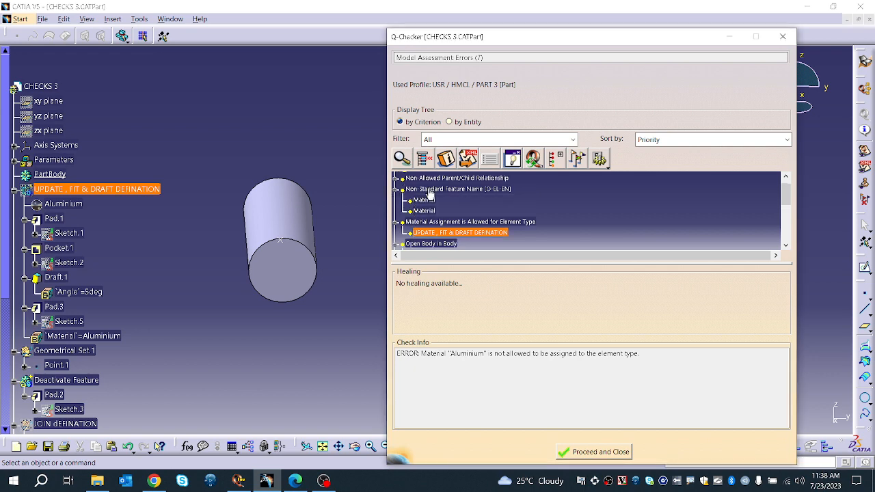
pyautogui.click(429, 191)
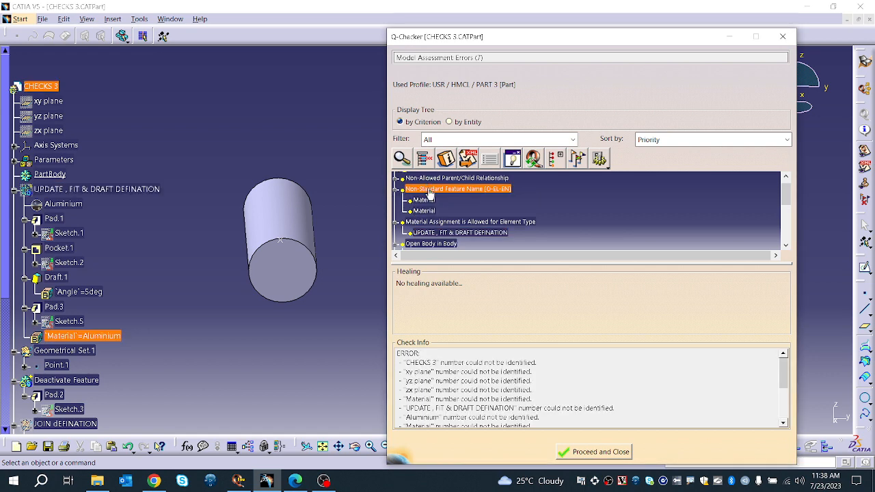
pyautogui.click(571, 454)
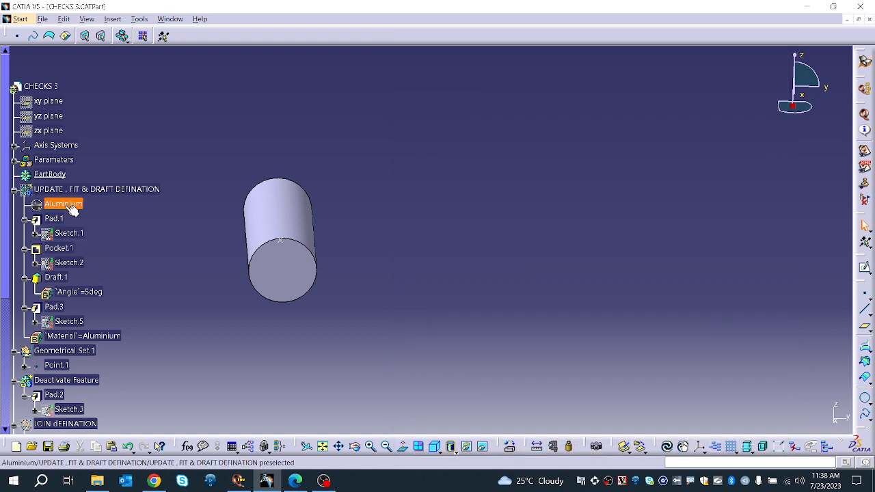
# Step: Show the UPDATE, FIT & DRAFT DEFINATION geometrical set
pyautogui.rightClick(71, 211)
pyautogui.rightClick(84, 190)
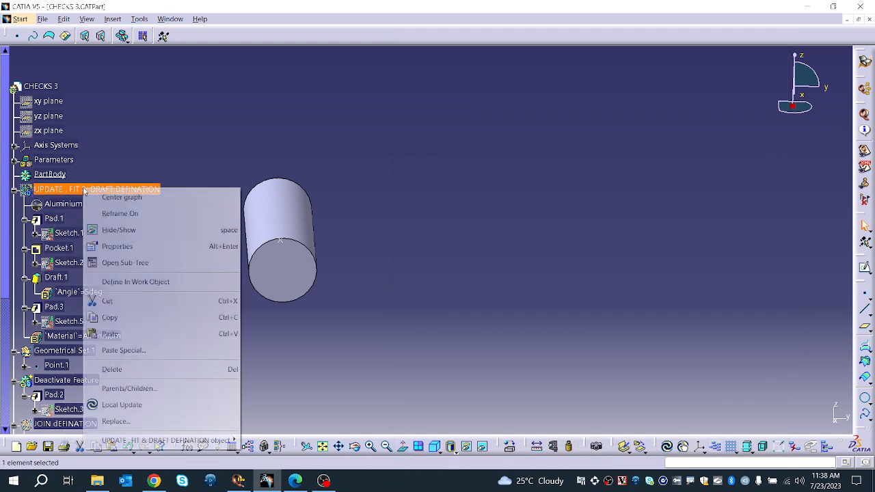
pyautogui.click(117, 230)
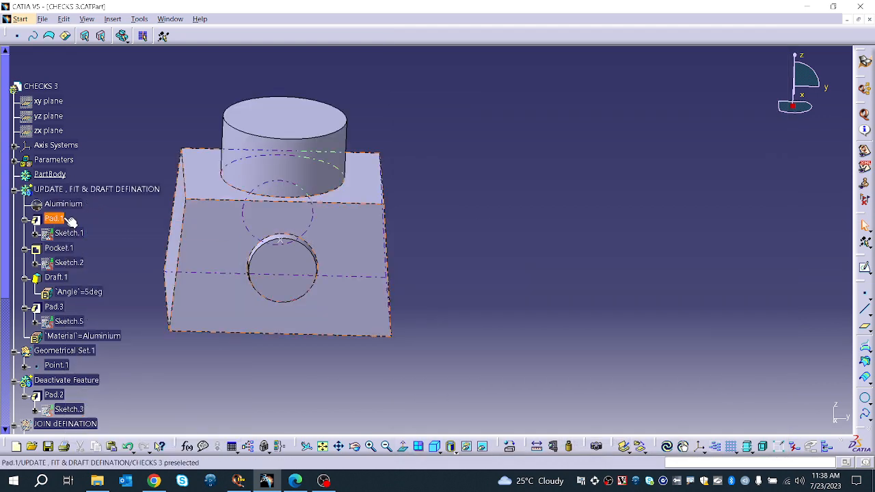
# Step: Delete the Aluminium material from the UPDATE, FIT & DRAFT DEFINATION geometrical set
pyautogui.rightClick(63, 203)
pyautogui.moveTo(110, 387)
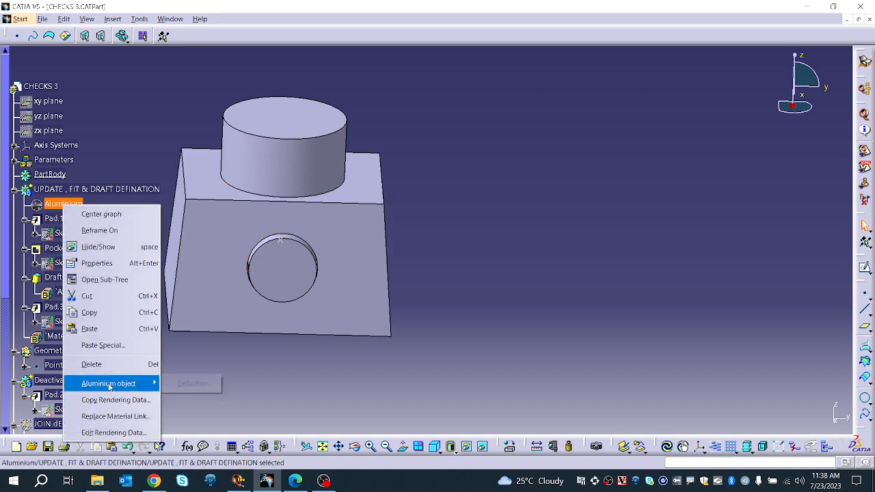
pyautogui.click(129, 416)
pyautogui.click(495, 268)
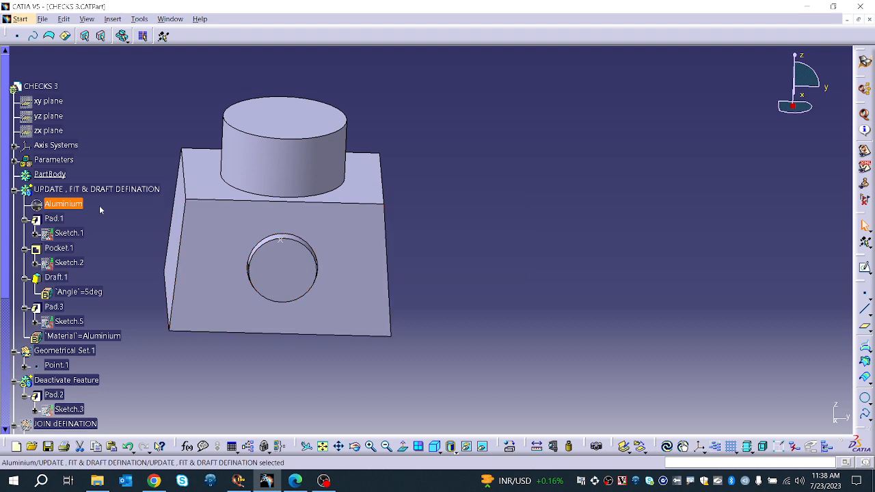
pyautogui.rightClick(76, 204)
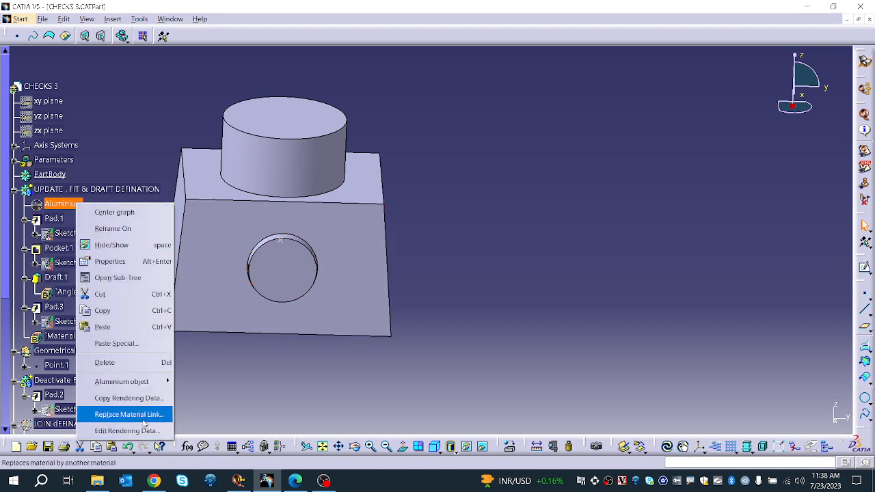
pyautogui.click(198, 396)
pyautogui.rightClick(77, 207)
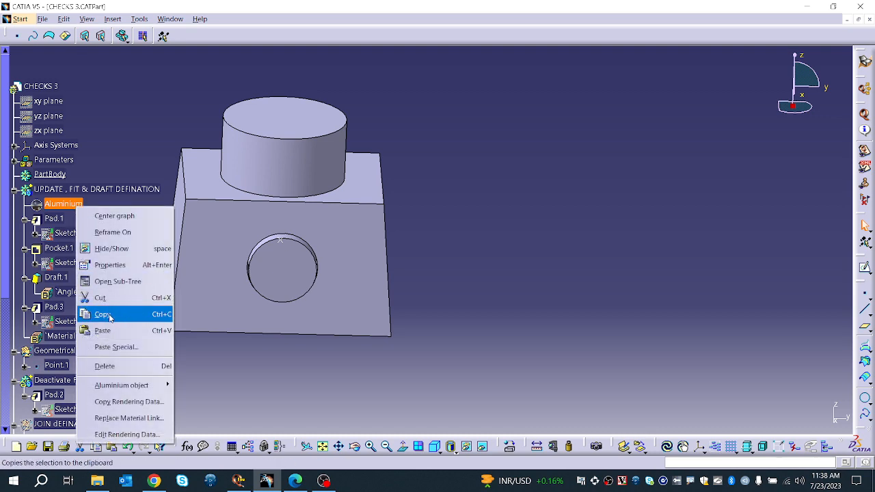
pyautogui.click(105, 367)
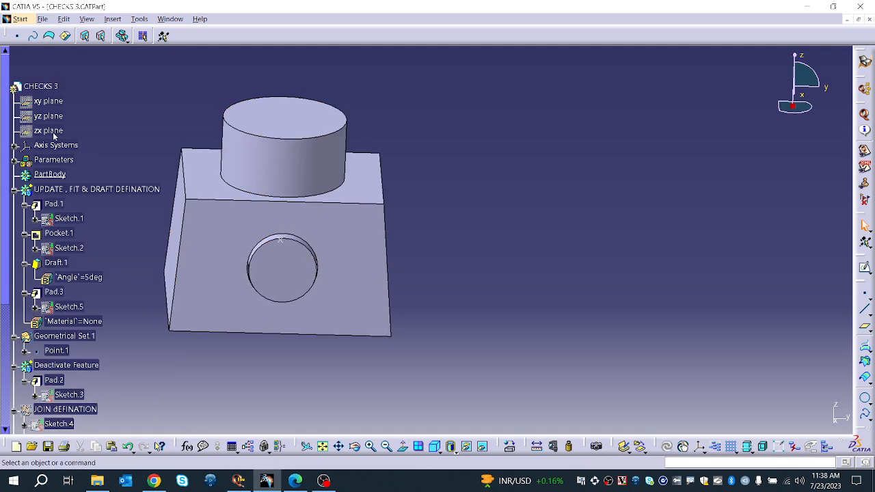
# Step: Apply the Aluminium material from the Metal library to the CHECKS 3 part
pyautogui.rightClick(48, 87)
pyautogui.click(95, 129)
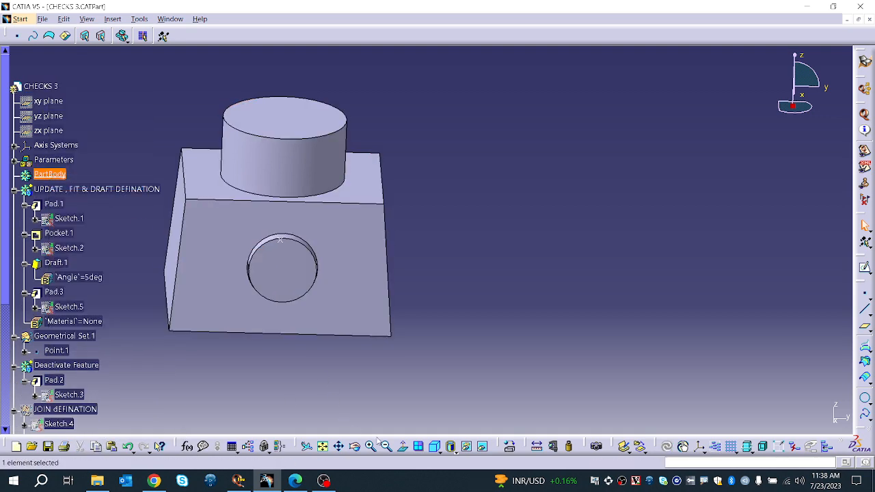
pyautogui.click(567, 445)
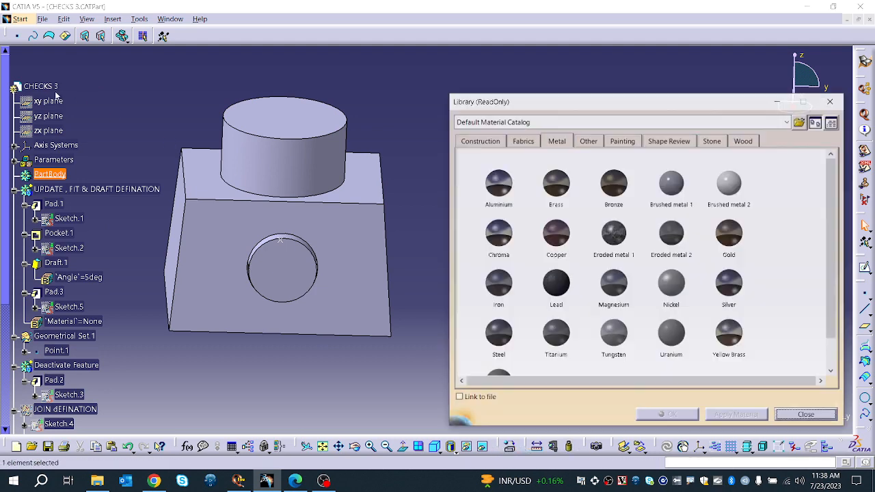
pyautogui.click(41, 86)
pyautogui.click(498, 183)
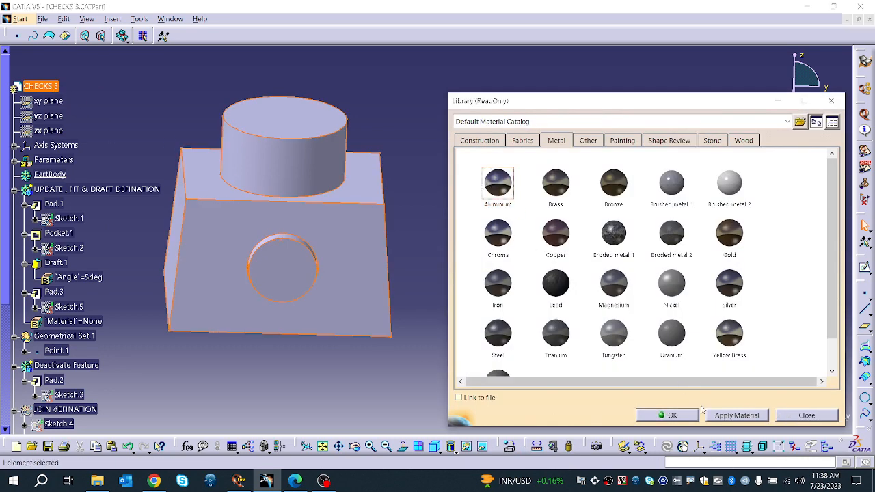
pyautogui.click(736, 416)
pyautogui.click(668, 415)
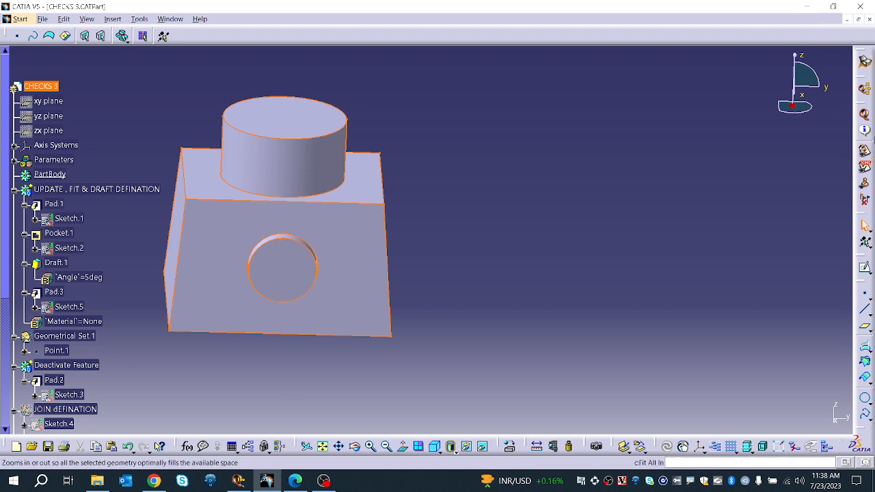
# Step: Rerun the Q-Checker check and inspect the Join Definition and Material Assignment Must Exist for Element Type criteria
pyautogui.click(865, 116)
pyautogui.click(690, 327)
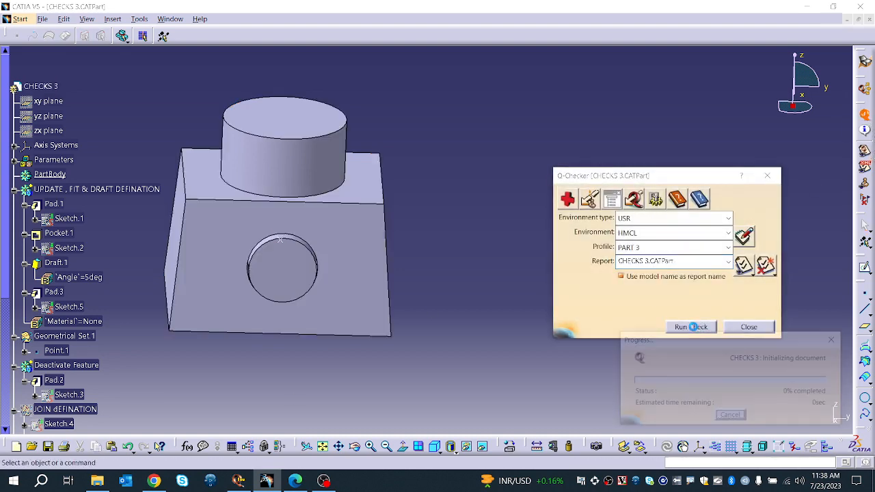
pyautogui.scroll(-2, 444, 229)
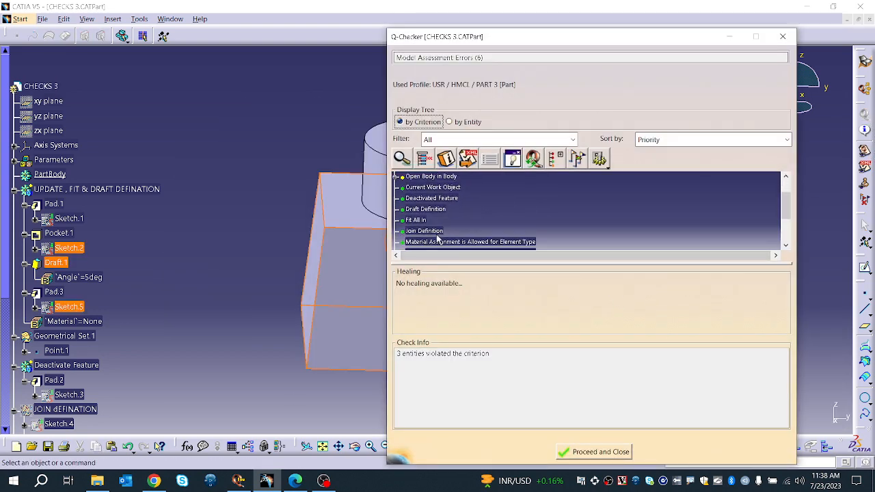
pyautogui.click(453, 226)
pyautogui.click(459, 237)
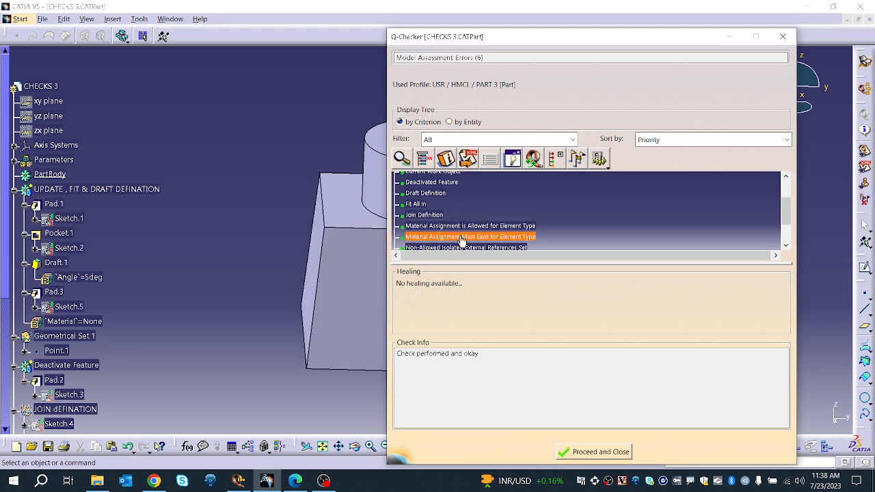
# Step: Expand and inspect the Non-Standard Feature Name [O-EL-EN] criterion
pyautogui.scroll(1, 459, 233)
pyautogui.scroll(2, 459, 233)
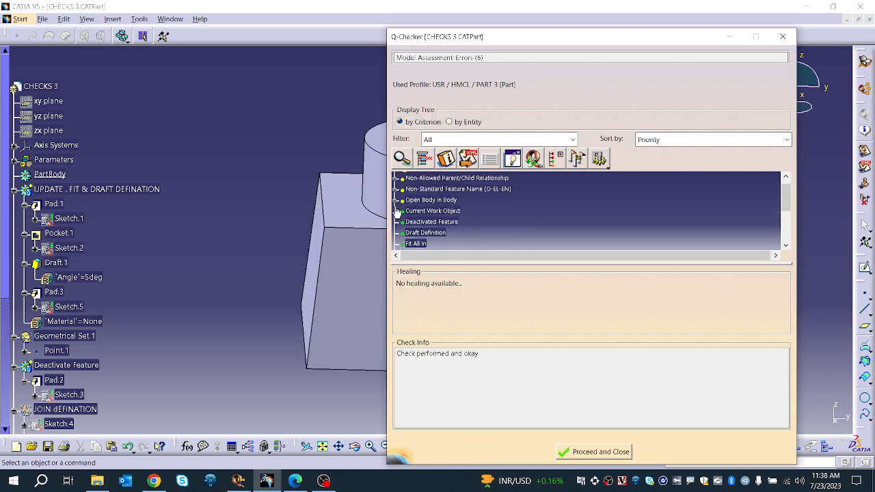
pyautogui.click(395, 189)
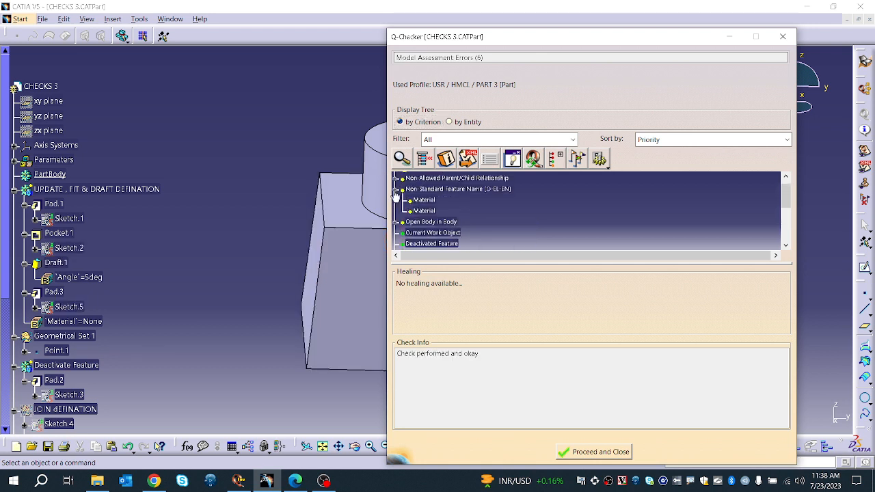
pyautogui.click(423, 188)
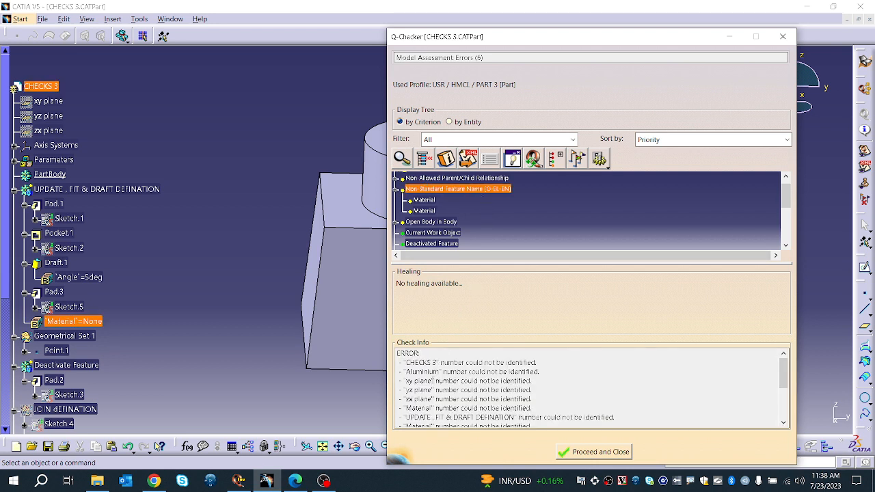
# Step: Set the Non-Standard Feature Name [O-EL-EN] criterion of PART 3 to ignore the Body type, apply the change and save the environment
pyautogui.scroll(-4, 426, 398)
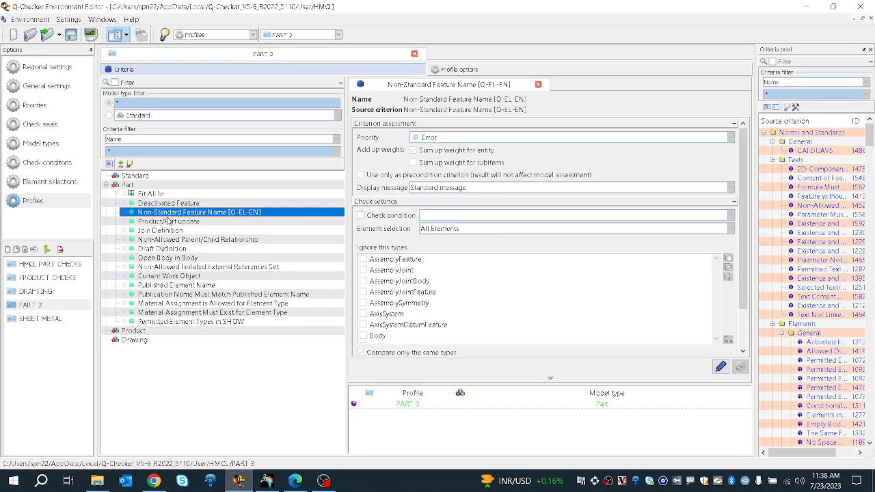
pyautogui.click(164, 212)
pyautogui.scroll(-2, 375, 268)
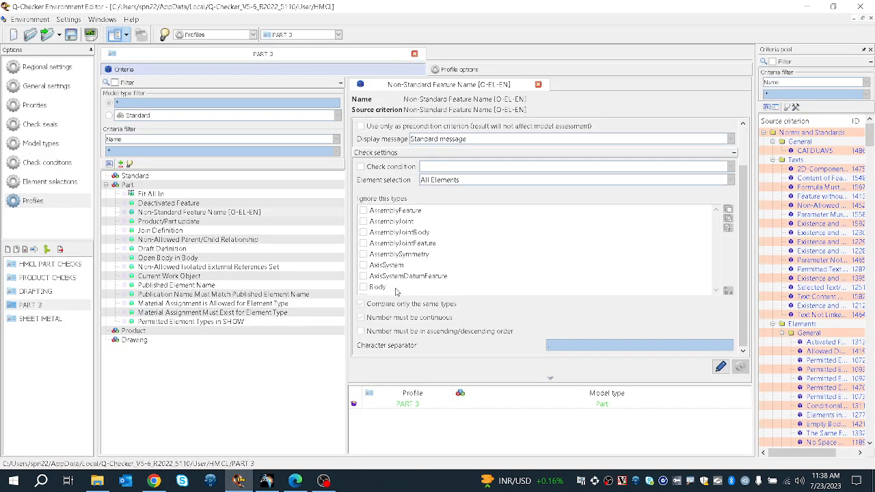
pyautogui.doubleClick(718, 234)
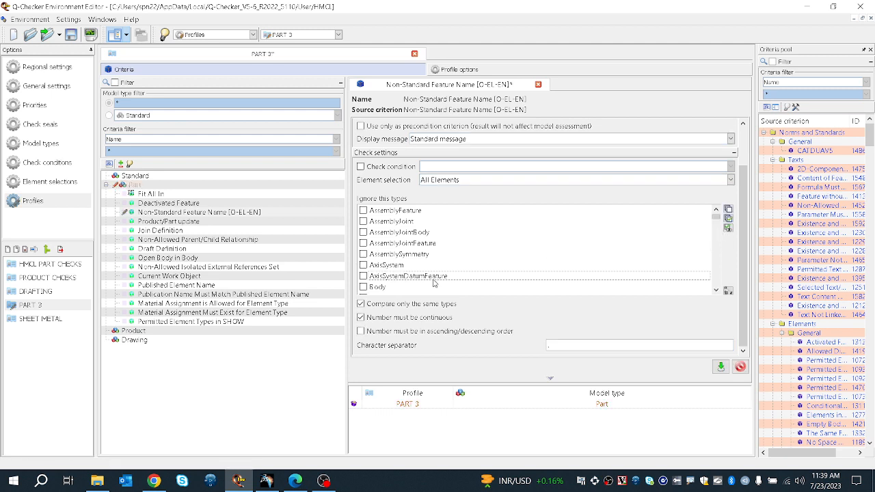
pyautogui.scroll(-2, 397, 293)
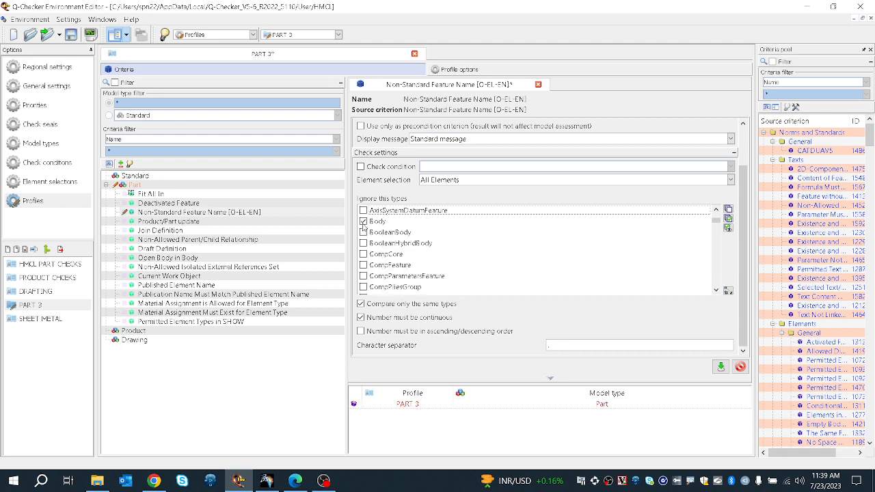
pyautogui.scroll(-3, 388, 257)
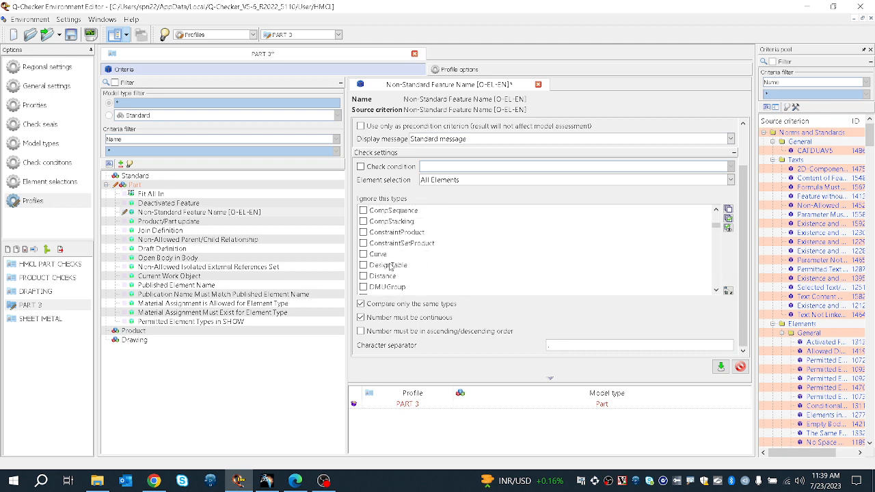
pyautogui.scroll(-2, 533, 294)
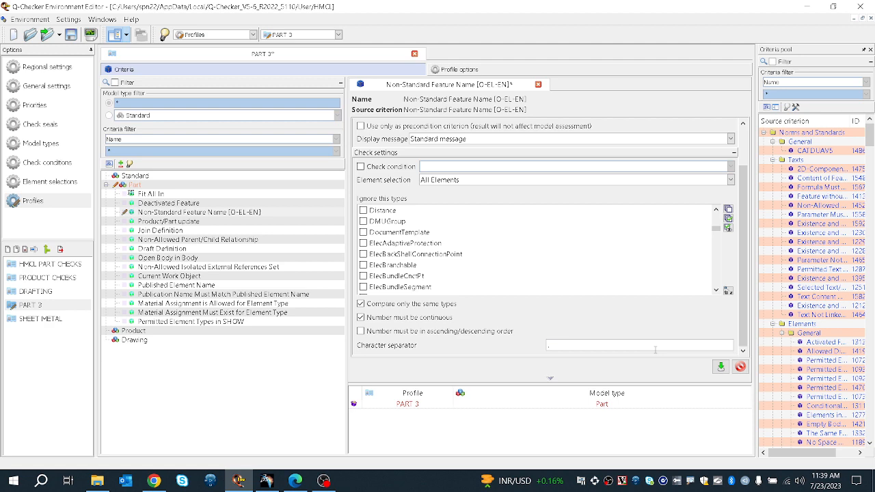
pyautogui.click(721, 366)
pyautogui.click(71, 34)
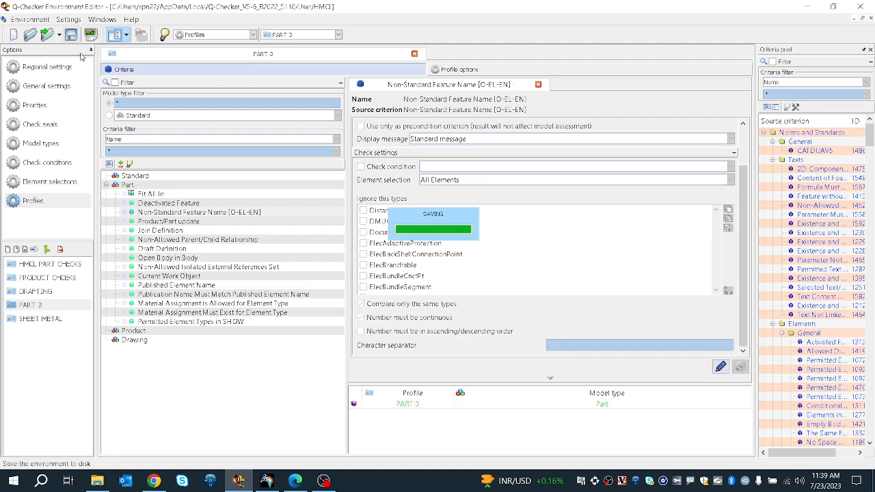
# Step: Switch back to CATIA and inspect the Non-Allowed Parent/Child Relationship and Non-Standard Feature Name errors in the Q-Checker results
pyautogui.click(266, 481)
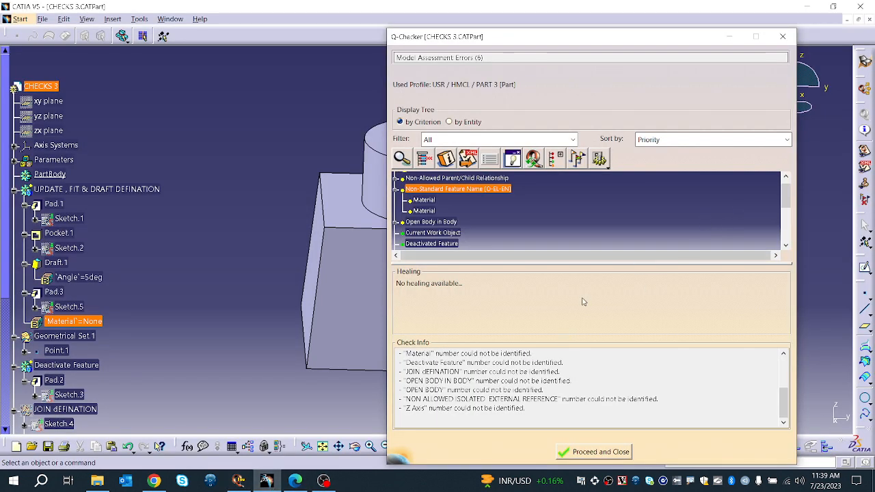
pyautogui.click(494, 179)
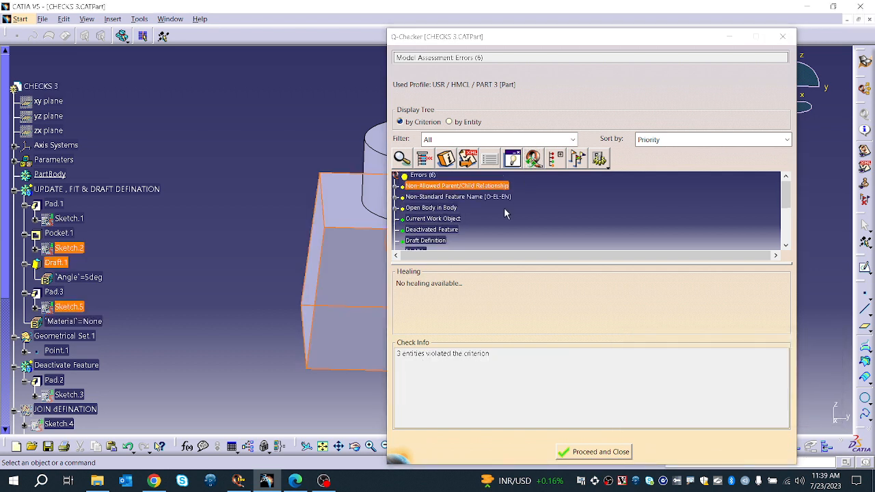
pyautogui.click(397, 197)
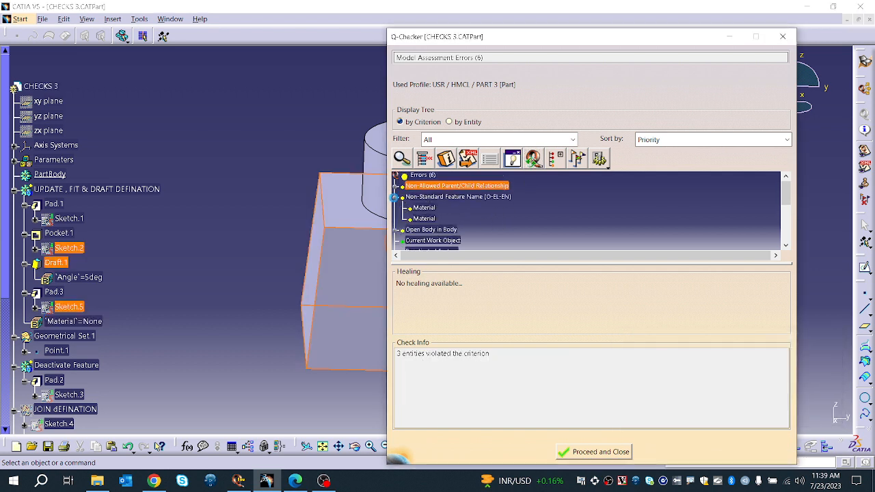
pyautogui.click(445, 196)
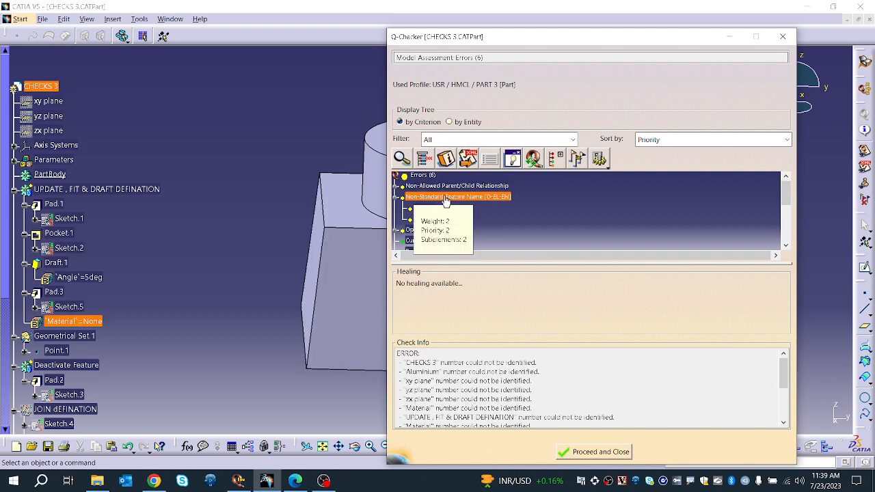
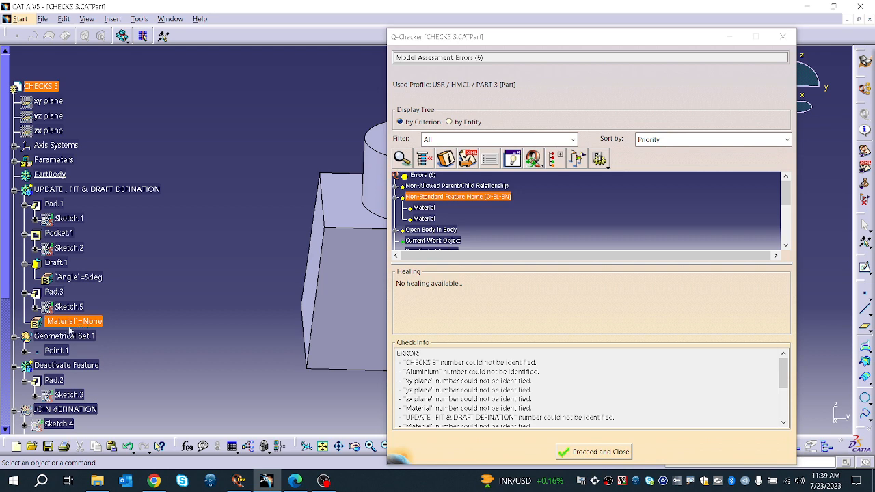
# Step: Scroll through the specification tree and expand the Parameters node
pyautogui.scroll(-15, 69, 331)
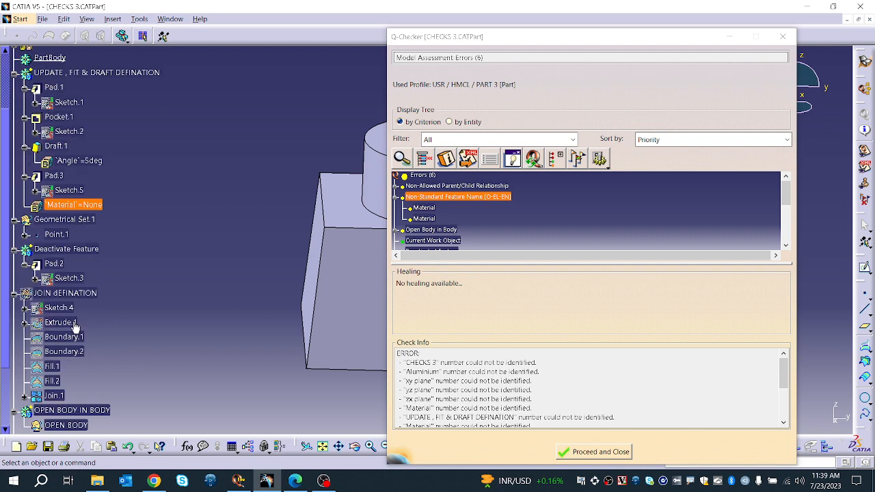
pyautogui.scroll(10, 37, 249)
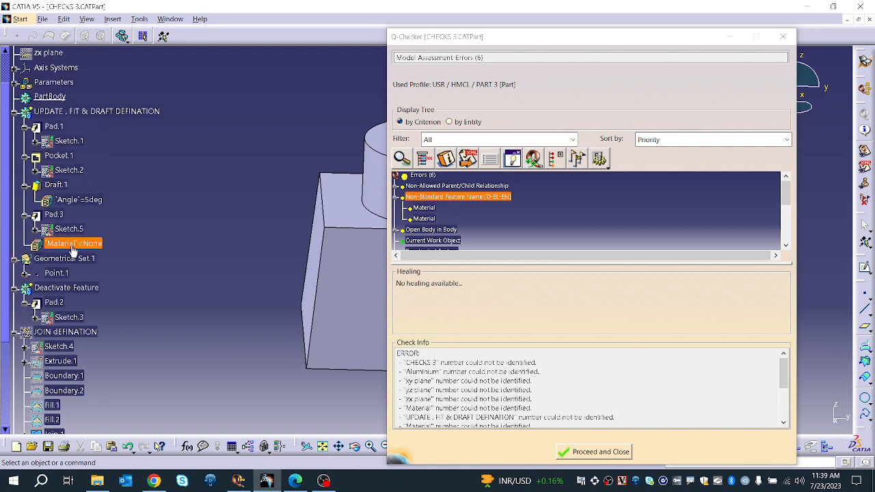
pyautogui.click(14, 83)
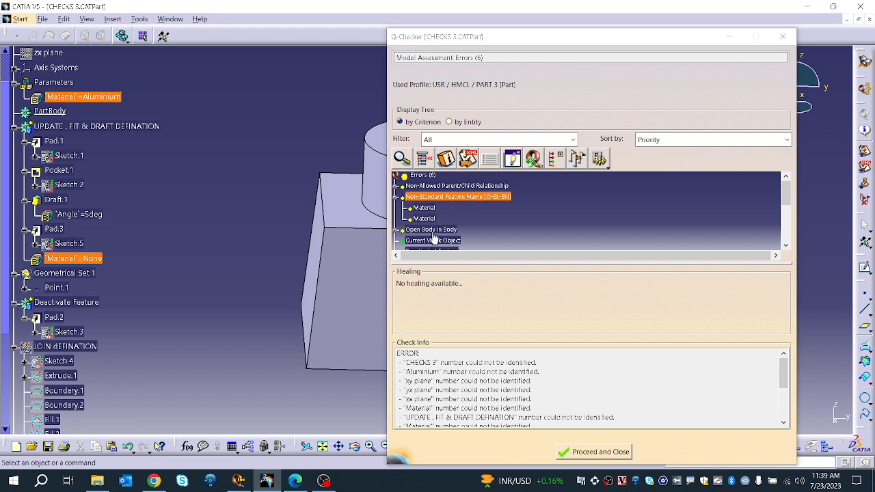
# Step: In the Environment Editor, set the Non-Standard Feature Name [O-EL-EN] criterion to also ignore the Parameter type, apply and save the environment
pyautogui.click(266, 486)
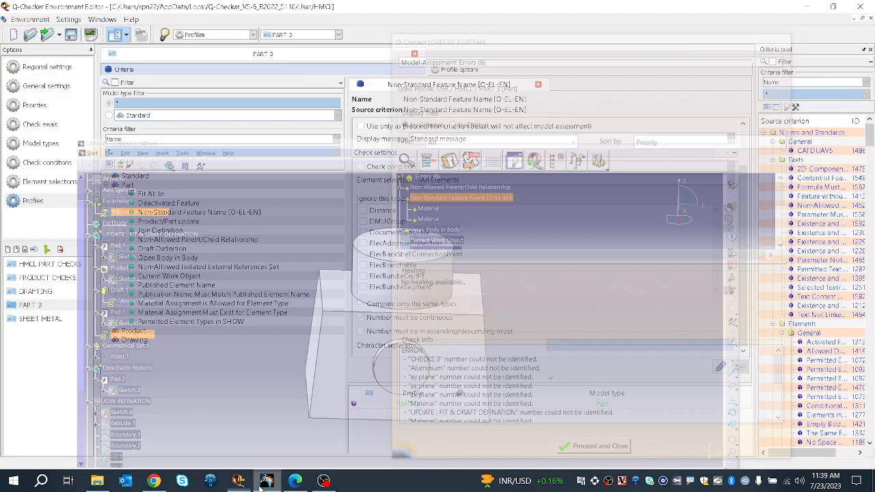
pyautogui.doubleClick(413, 246)
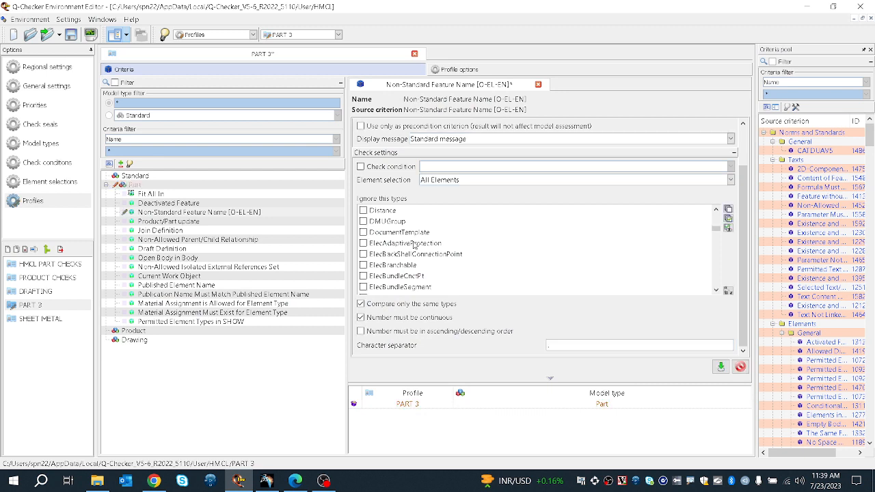
pyautogui.scroll(-15, 430, 265)
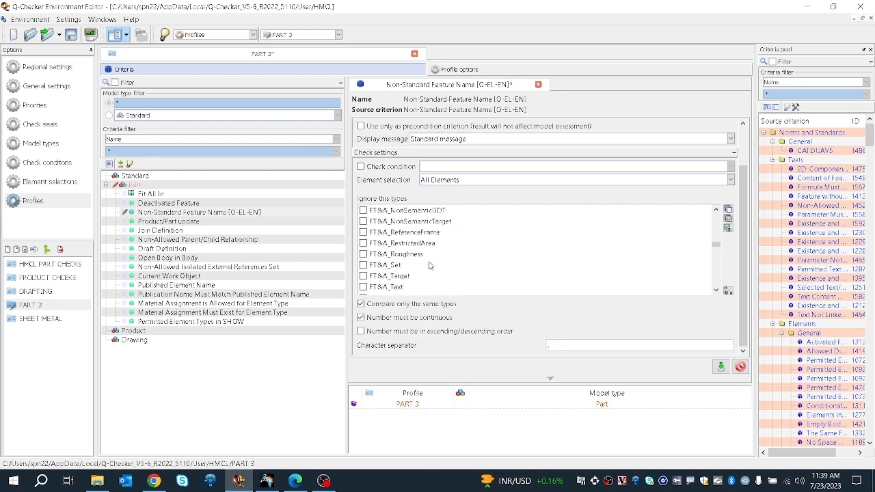
pyautogui.scroll(-6, 430, 265)
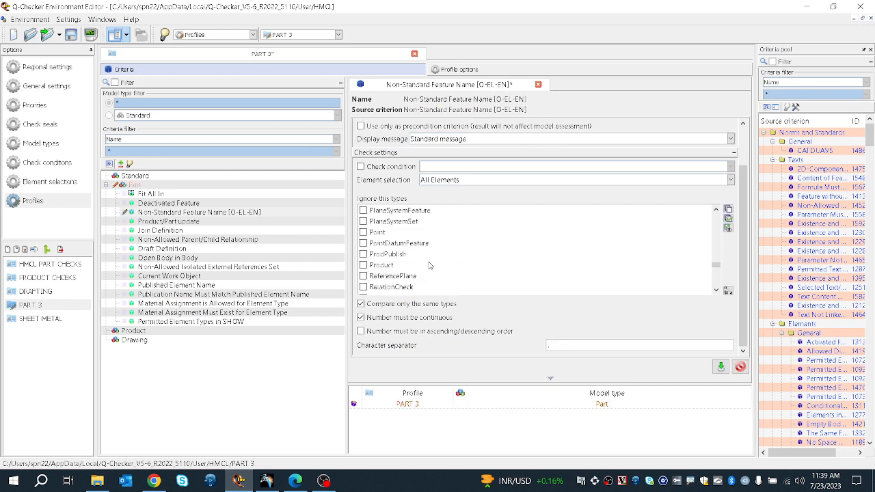
pyautogui.scroll(3, 430, 265)
pyautogui.scroll(4, 367, 255)
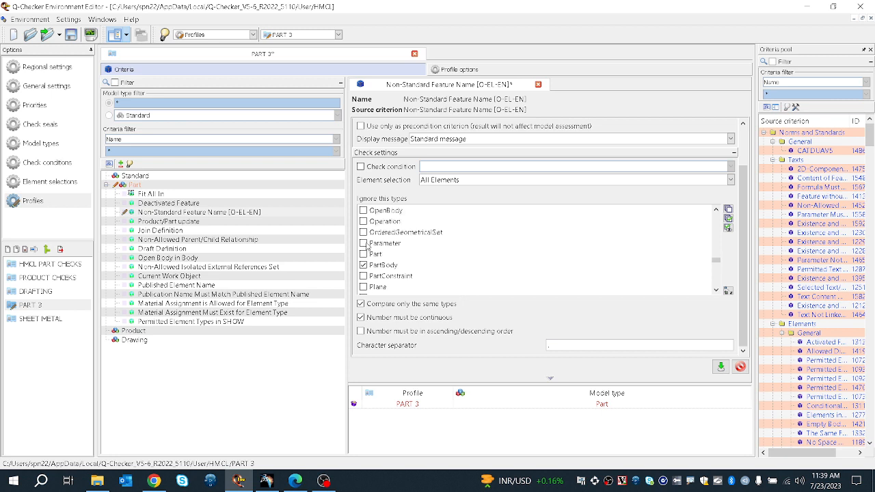
pyautogui.click(720, 366)
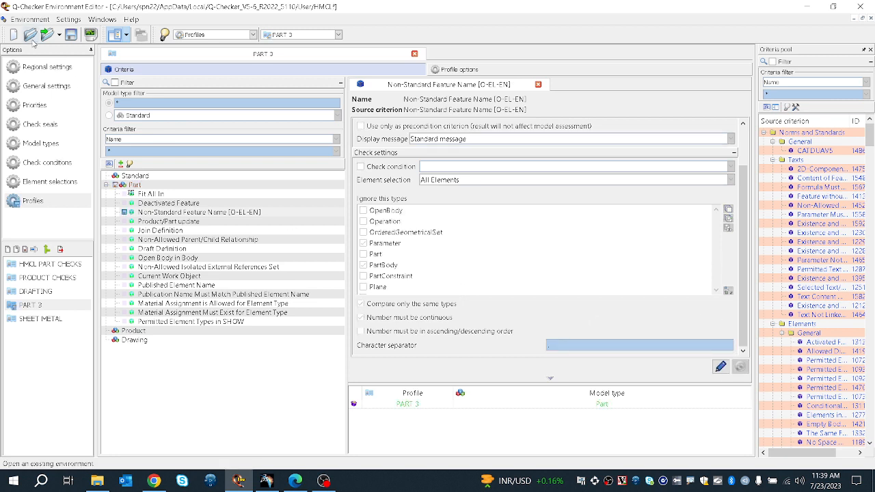
pyautogui.click(77, 38)
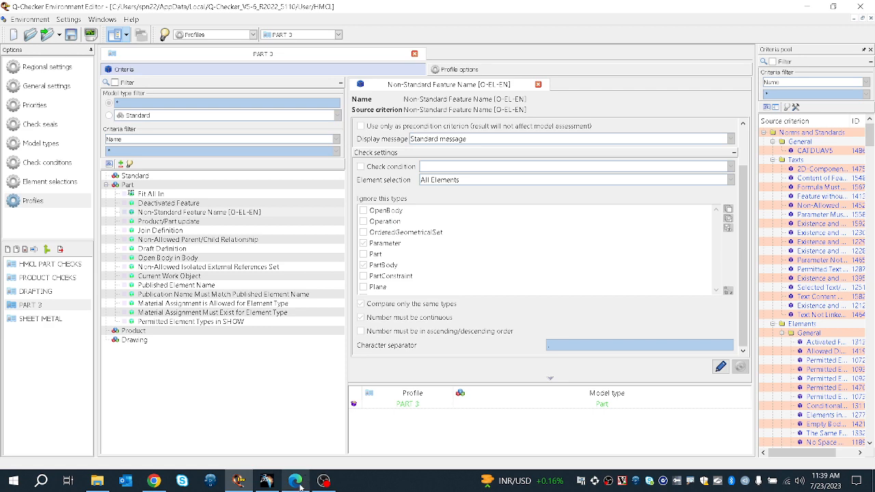
# Step: Rerun the Q-Checker check, inspect the Non-Allowed Parent/Child Relationship and Non-Standard Feature Name errors, then close the results
pyautogui.click(322, 481)
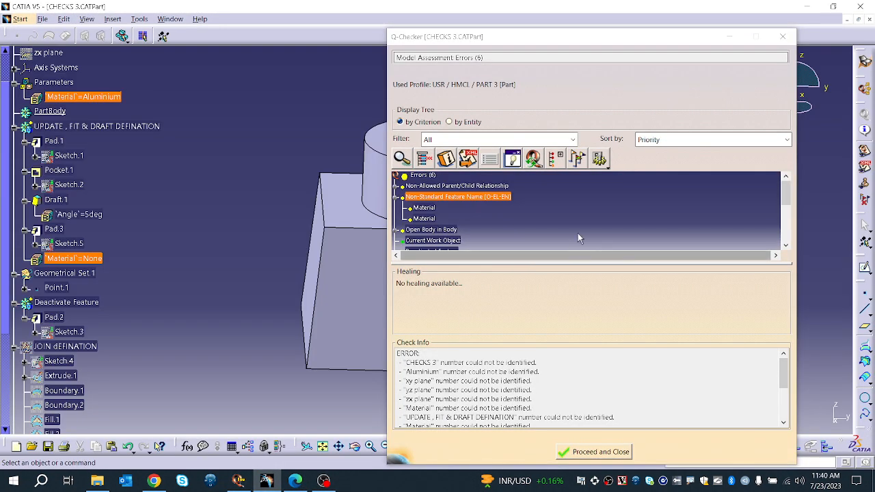
pyautogui.click(532, 161)
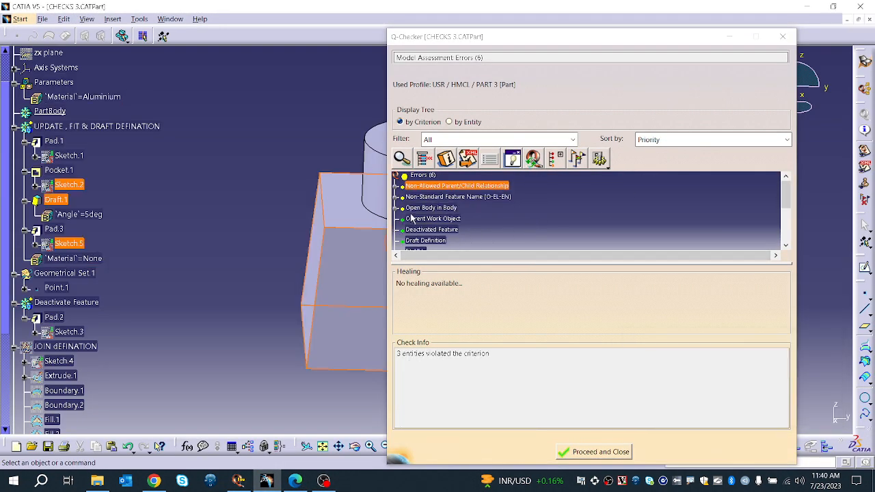
pyautogui.click(395, 189)
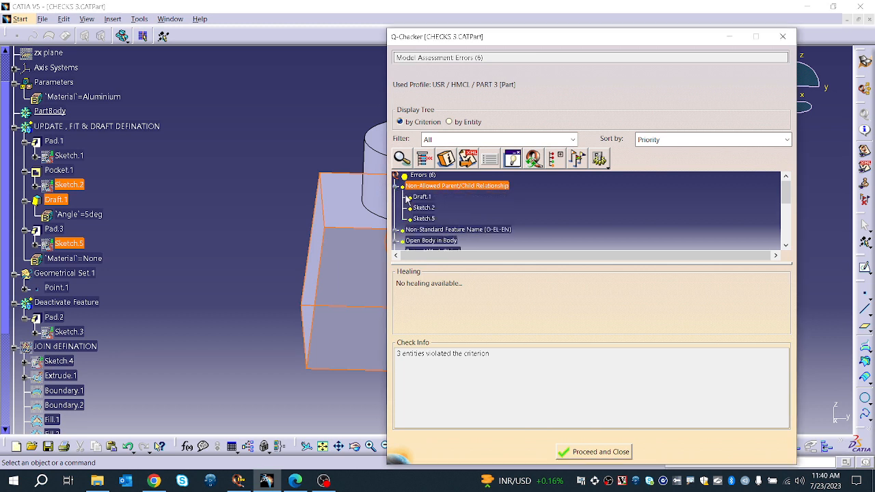
pyautogui.click(397, 232)
pyautogui.click(424, 222)
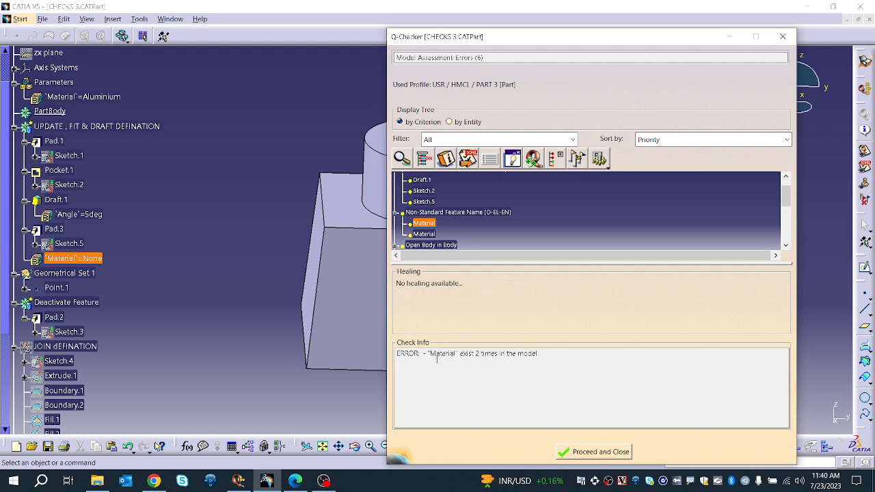
pyautogui.moveTo(436, 359); pyautogui.dragTo(536, 355)
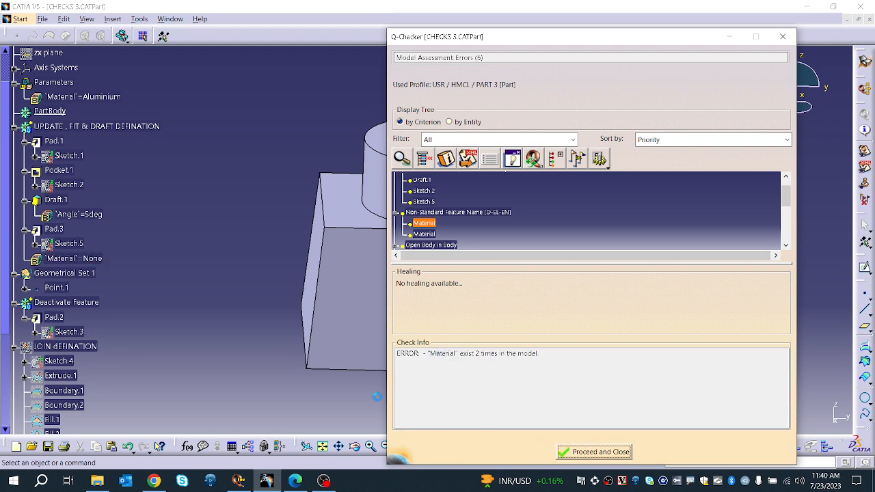
pyautogui.click(581, 452)
# Step: Try twice to delete the Material=None parameter under UPDATE , FIT & DRAFT DEFINATION, closing the knowledge report each time
pyautogui.rightClick(85, 258)
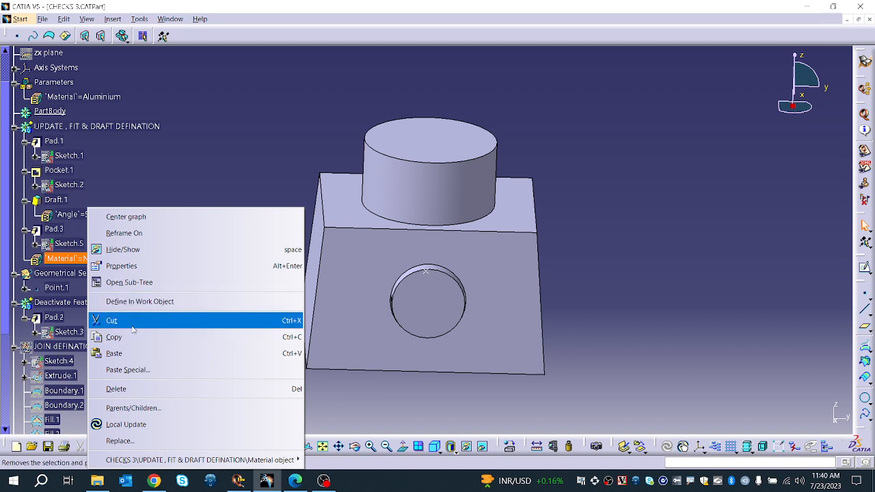
pyautogui.click(117, 389)
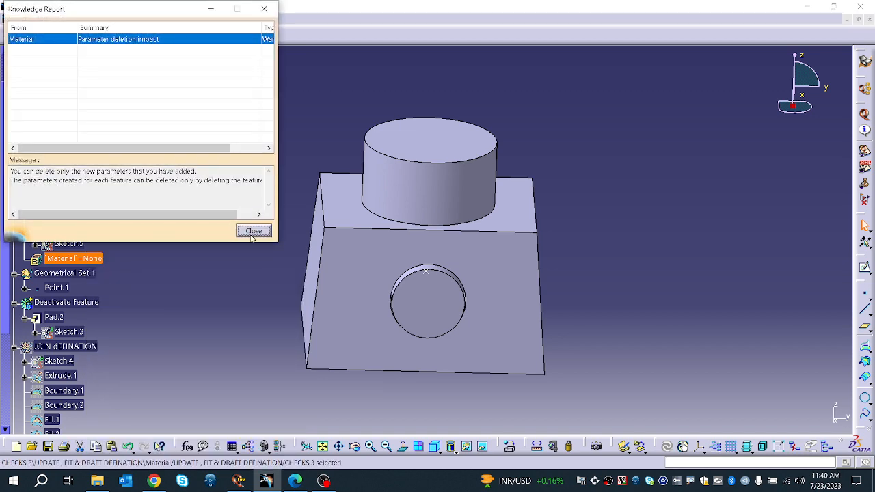
pyautogui.click(252, 231)
pyautogui.rightClick(77, 259)
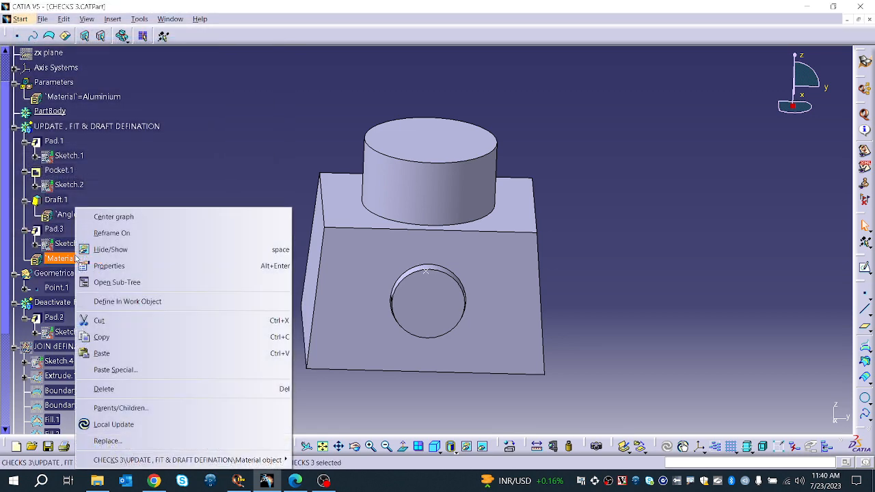
pyautogui.click(108, 388)
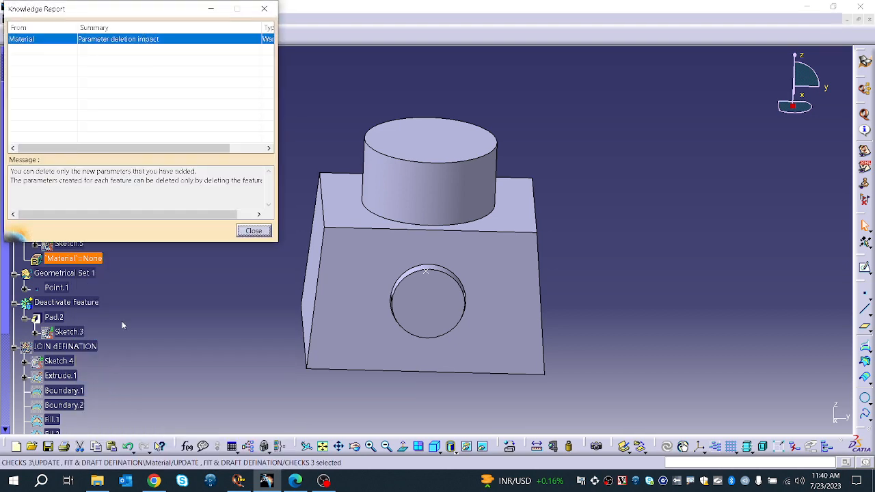
pyautogui.click(252, 230)
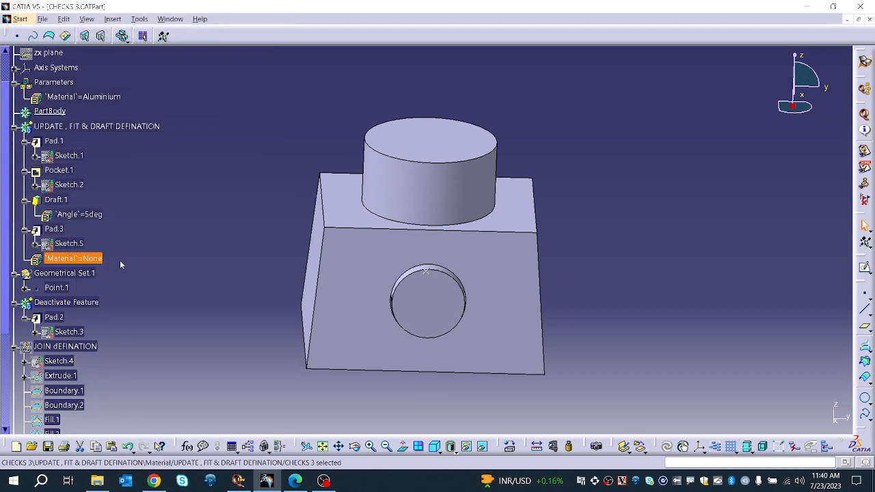
# Step: Define the UPDATE , FIT & DRAFT DEFINATION geometrical set as the in-work object
pyautogui.rightClick(82, 261)
pyautogui.press('Escape')
pyautogui.rightClick(65, 127)
pyautogui.click(96, 219)
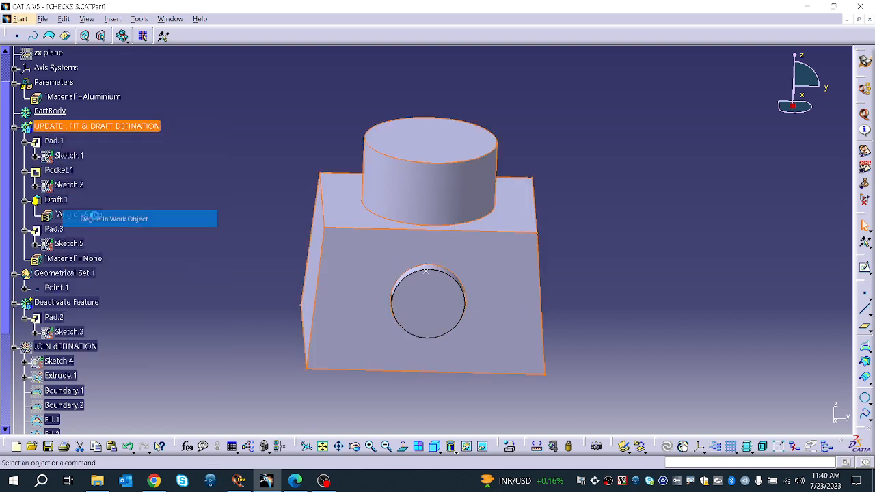
# Step: Try again to delete the Material=None parameter, closing the knowledge reports that appear
pyautogui.click(60, 258)
pyautogui.rightClick(63, 258)
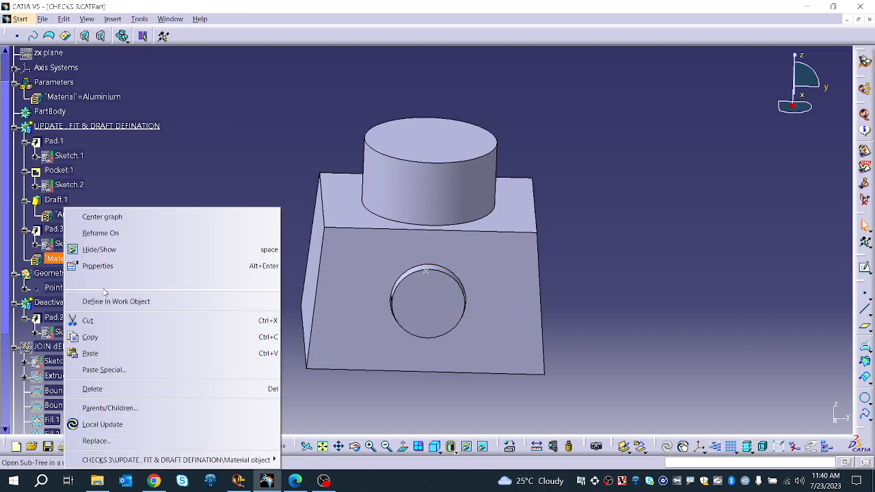
pyautogui.click(92, 389)
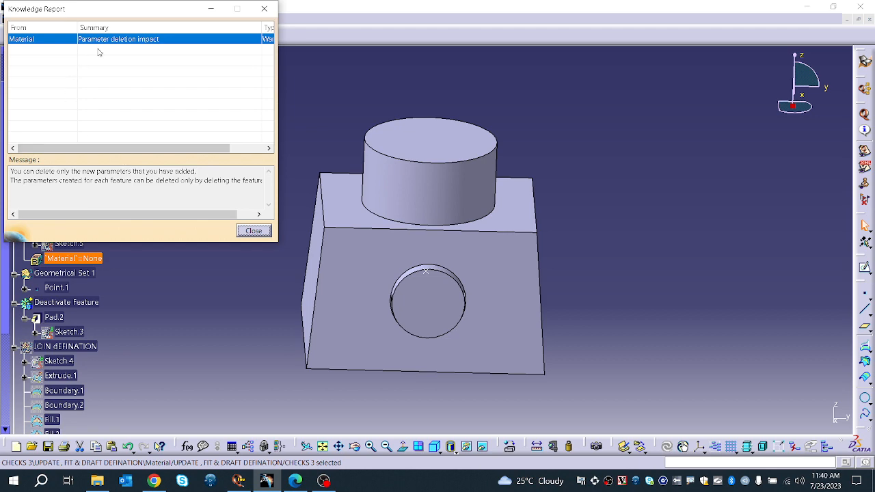
pyautogui.click(253, 231)
pyautogui.rightClick(88, 258)
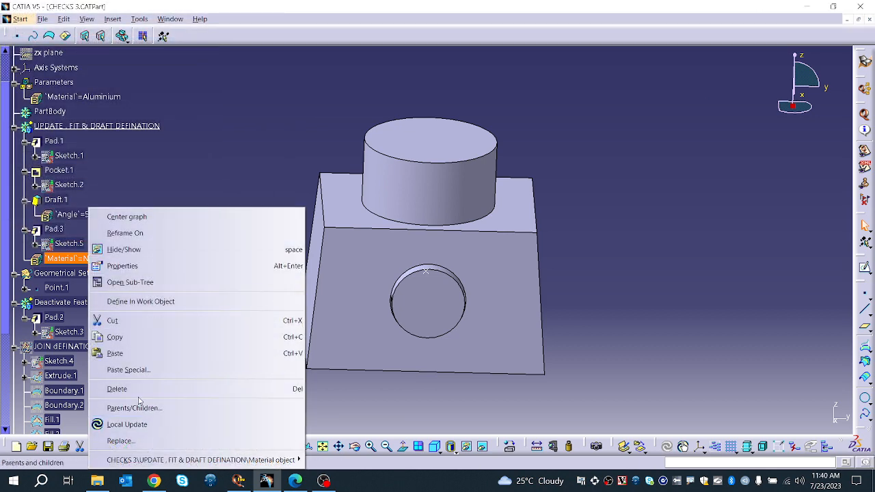
pyautogui.click(137, 424)
pyautogui.rightClick(81, 260)
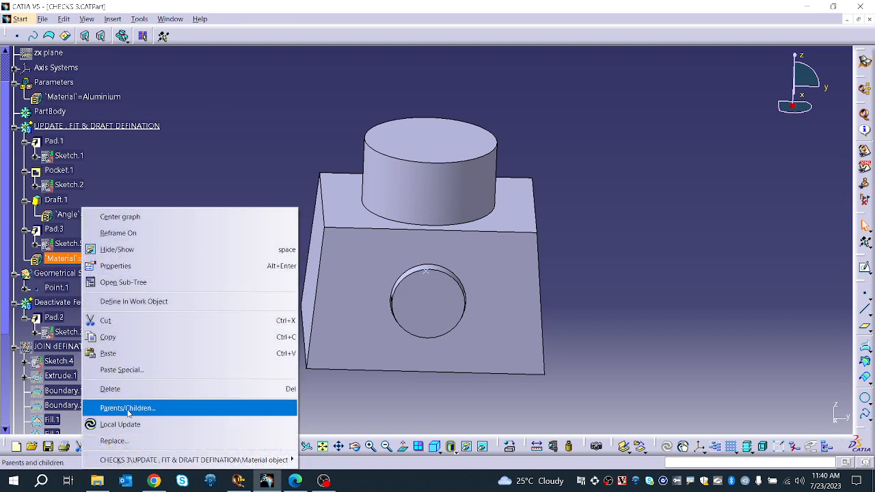
pyautogui.click(110, 388)
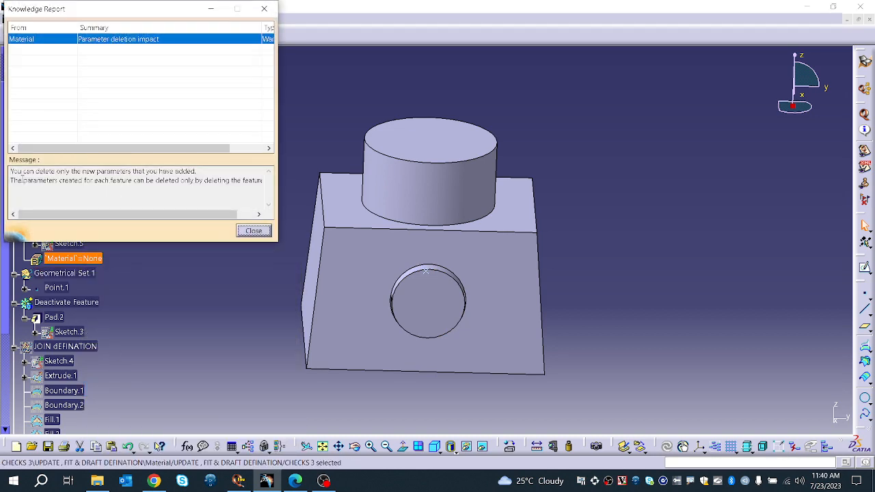
pyautogui.click(254, 231)
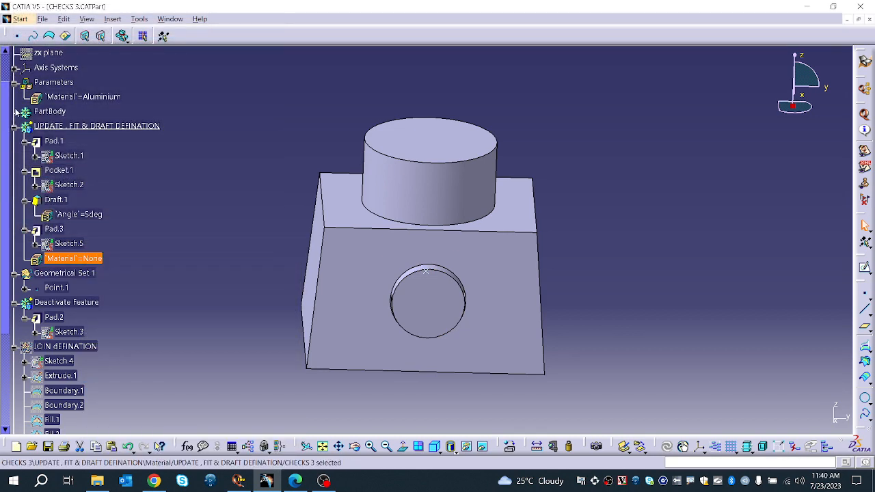
# Step: Try to delete the Material=Aluminium parameter under Parameters and close the knowledge report
pyautogui.rightClick(84, 96)
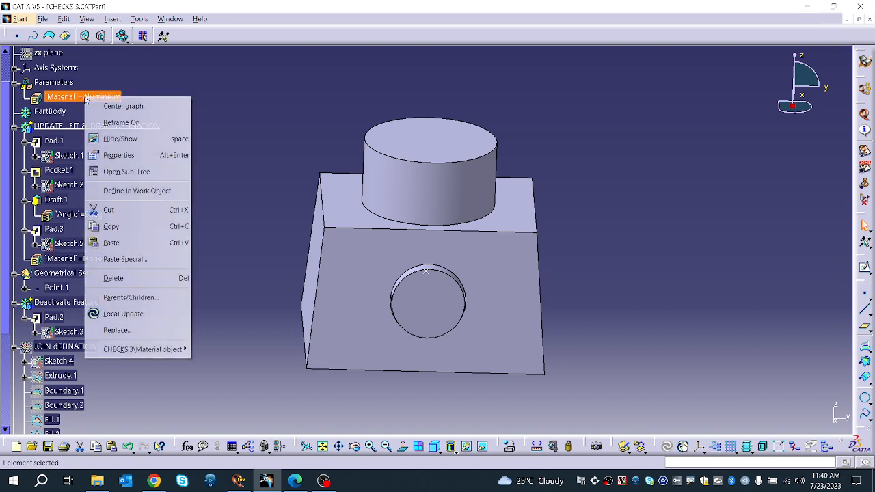
pyautogui.click(117, 278)
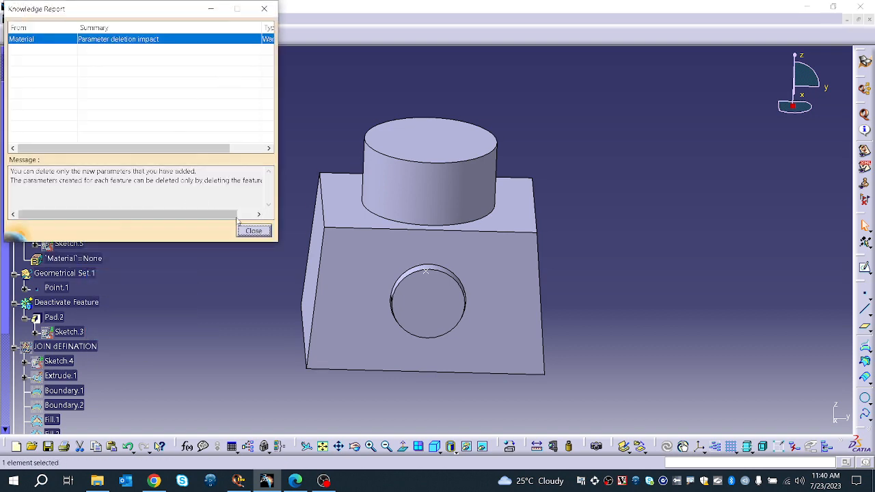
pyautogui.click(254, 231)
# Step: Run a new Q-Checker check on CHECKS 3 with the USR / HMCL / PART 3 profile
pyautogui.scroll(-6, 147, 238)
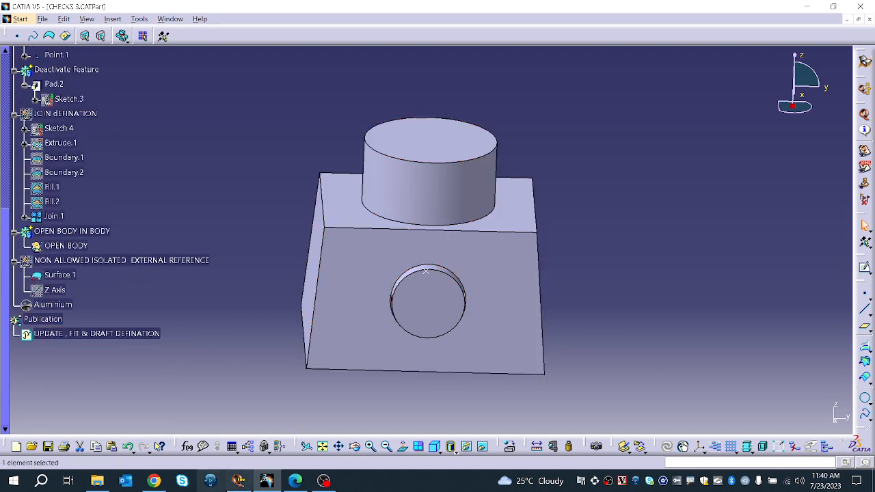
pyautogui.click(236, 482)
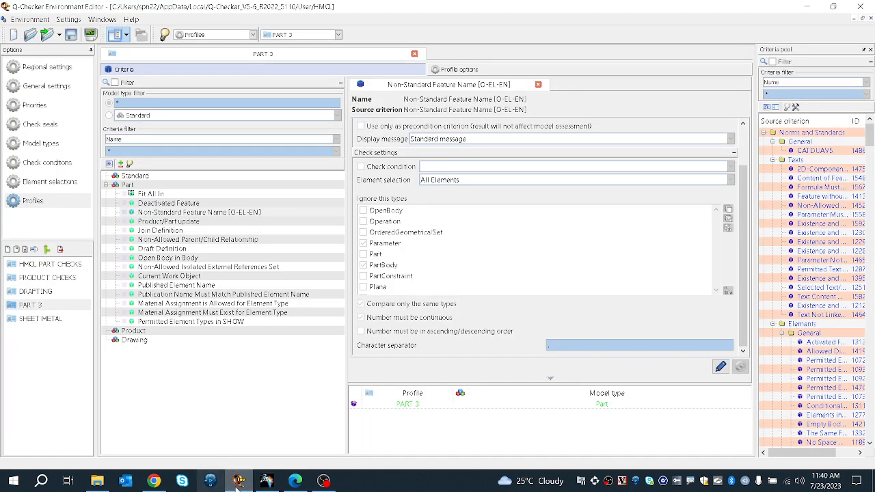
pyautogui.click(266, 481)
pyautogui.click(864, 115)
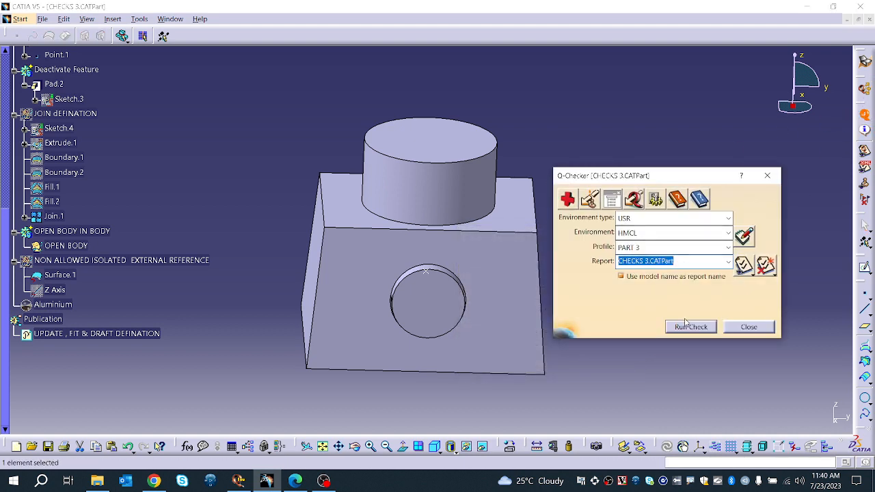
pyautogui.click(681, 327)
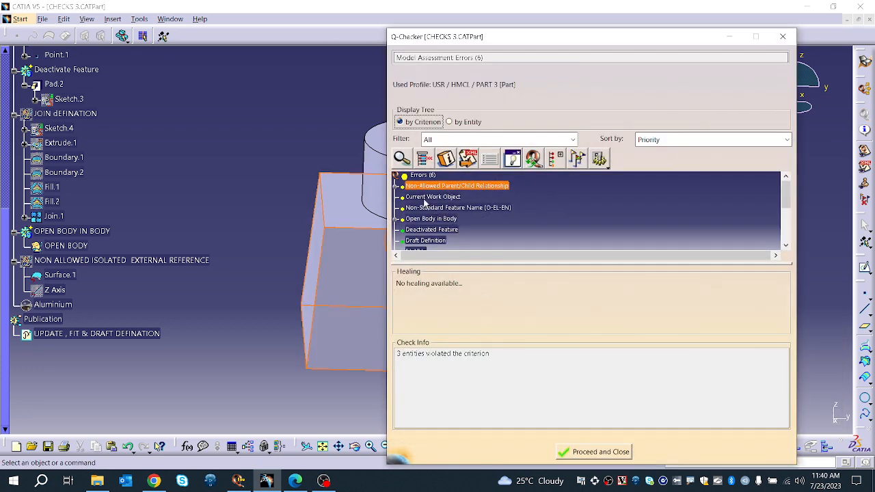
# Step: Expand the Non-Allowed Parent/Child Relationship error and inspect each of its flagged features
pyautogui.click(397, 188)
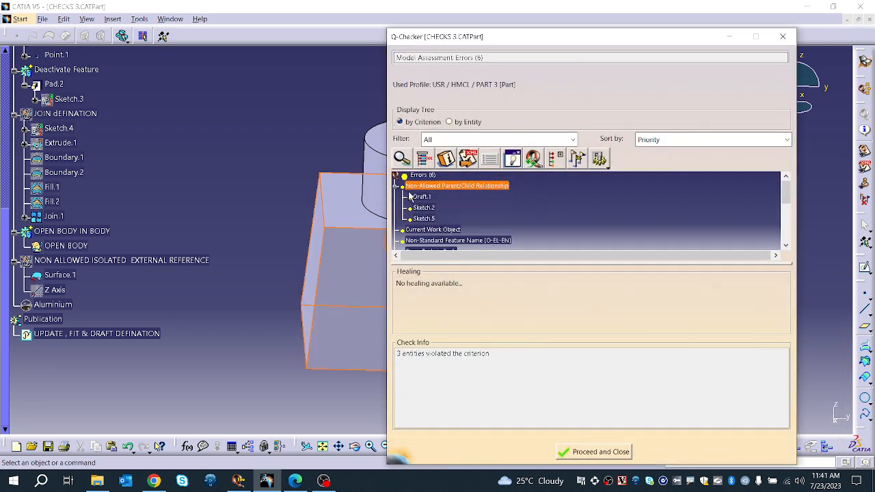
pyautogui.click(421, 197)
pyautogui.click(424, 207)
pyautogui.click(424, 218)
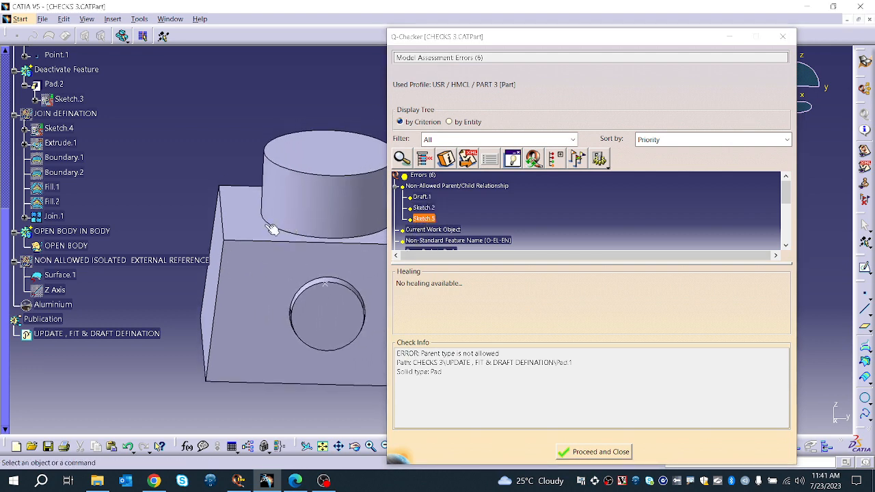
# Step: Heal the Current Work Object error by setting the in-work object to PartBody
pyautogui.scroll(5, 141, 221)
pyautogui.scroll(4, 130, 220)
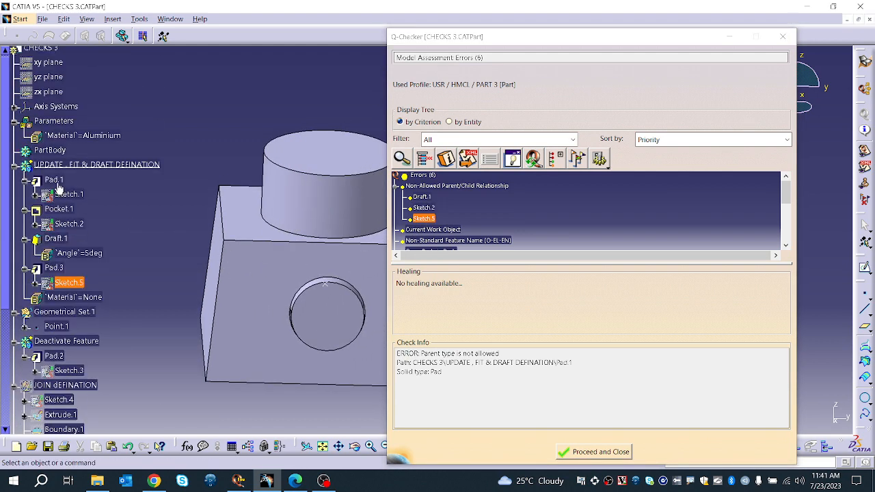
pyautogui.click(446, 230)
pyautogui.click(402, 286)
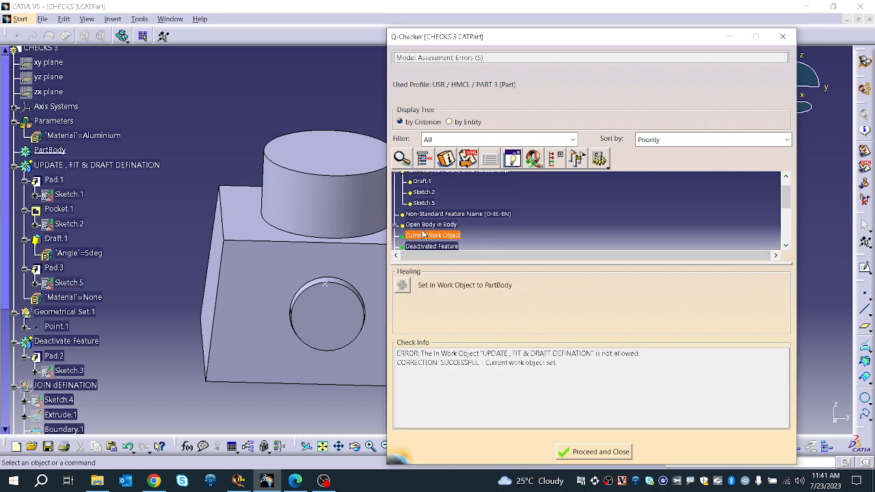
# Step: Select the Non-Standard Feature Name error and read through its check info
pyautogui.click(431, 214)
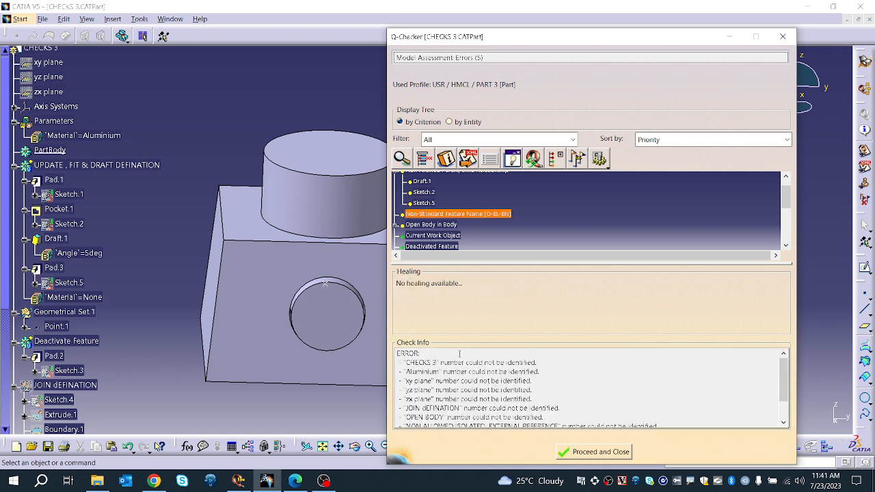
pyautogui.scroll(-1, 453, 358)
pyautogui.scroll(1, 451, 375)
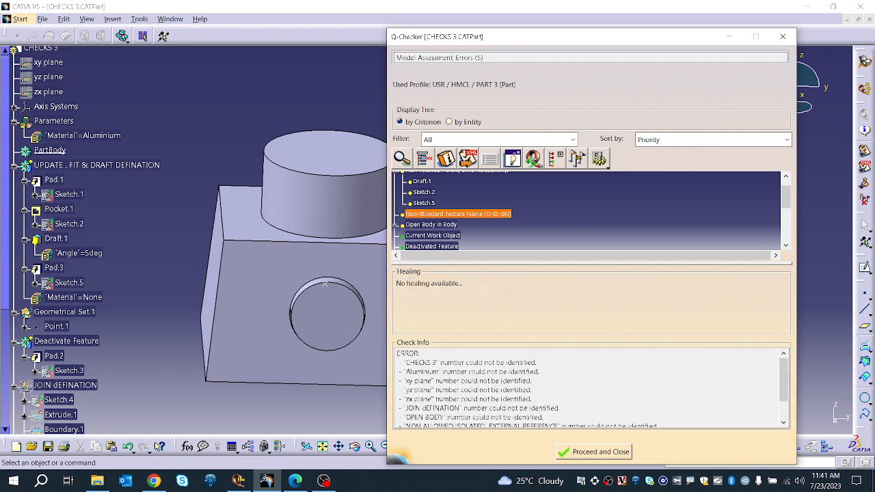
# Step: In the Environment Editor, open the Non-Standard Feature Name criterion of PART 3 for editing and save it
pyautogui.moveTo(295, 480)
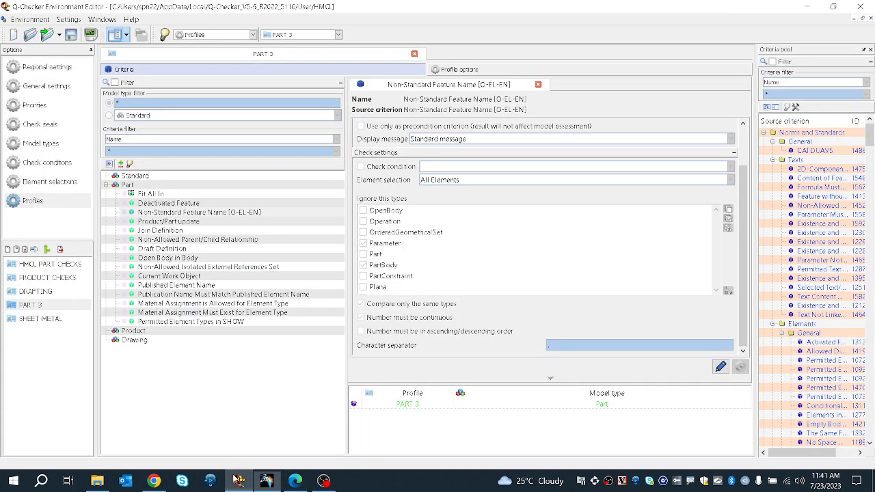
pyautogui.click(237, 480)
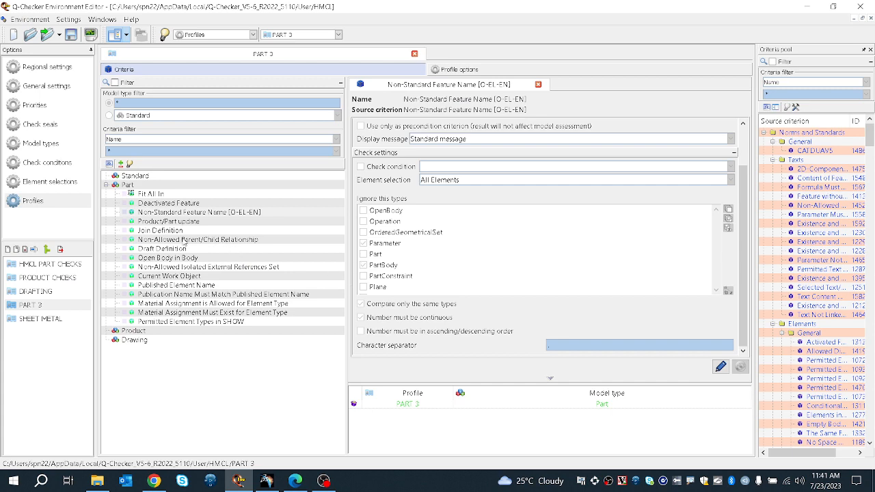
pyautogui.click(175, 267)
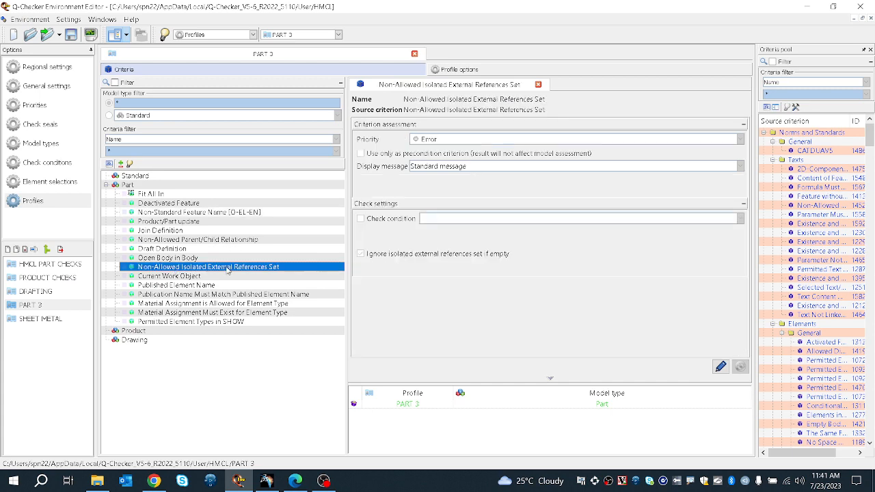
pyautogui.click(220, 212)
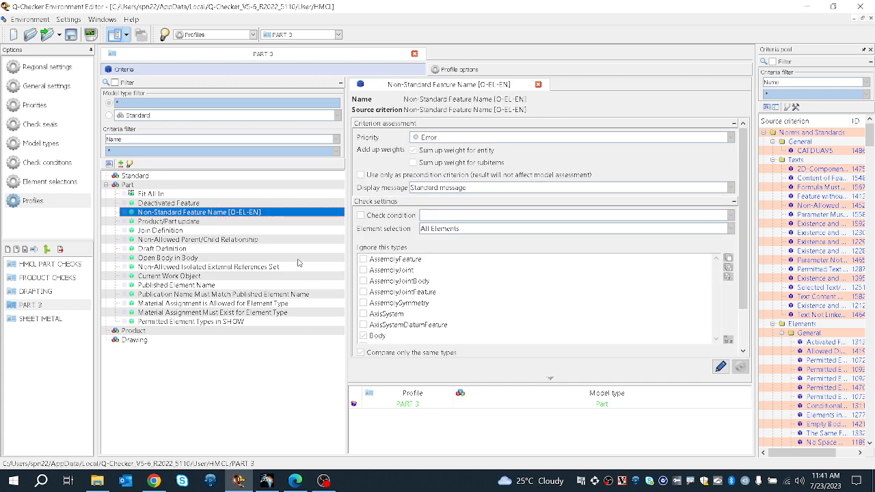
pyautogui.scroll(-3, 367, 280)
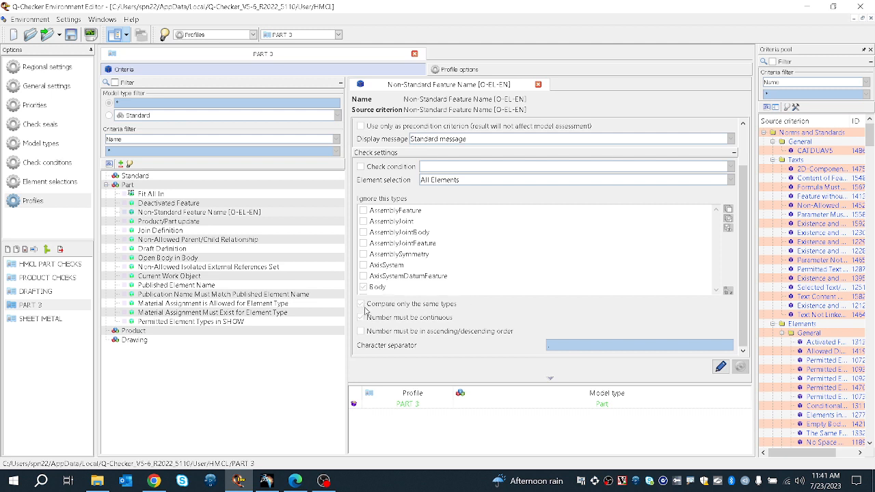
pyautogui.click(720, 366)
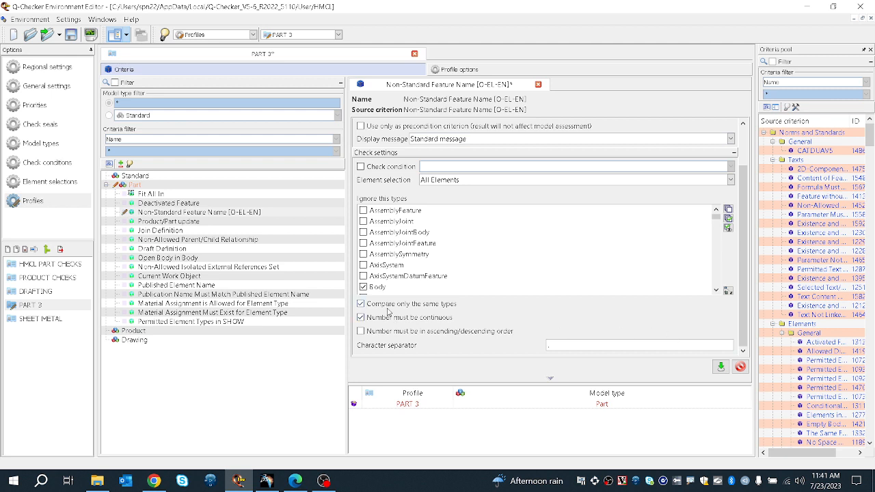
pyautogui.click(720, 366)
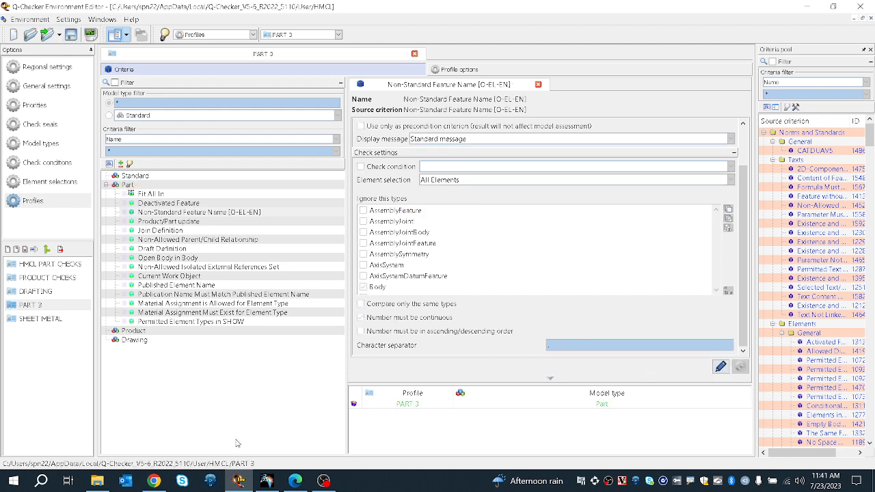
# Step: Back in CATIA, close the assessment report and run the Q-Checker check again with the PART 3 profile
pyautogui.click(268, 480)
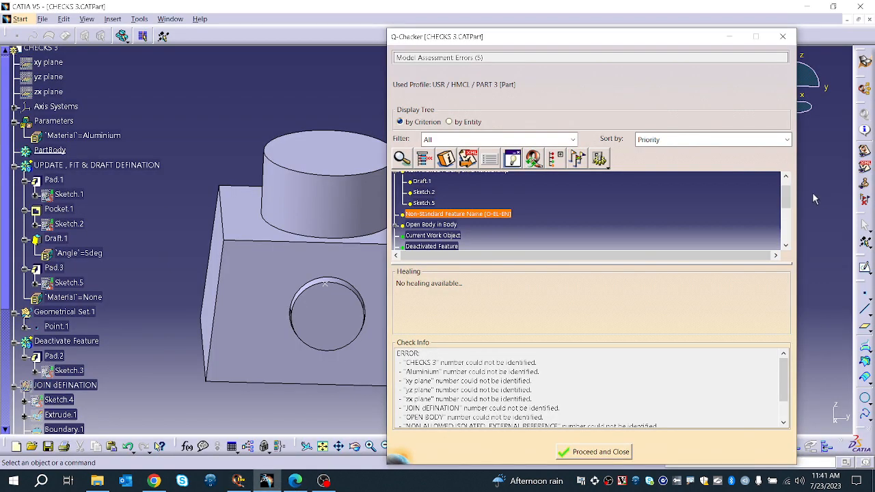
pyautogui.doubleClick(494, 172)
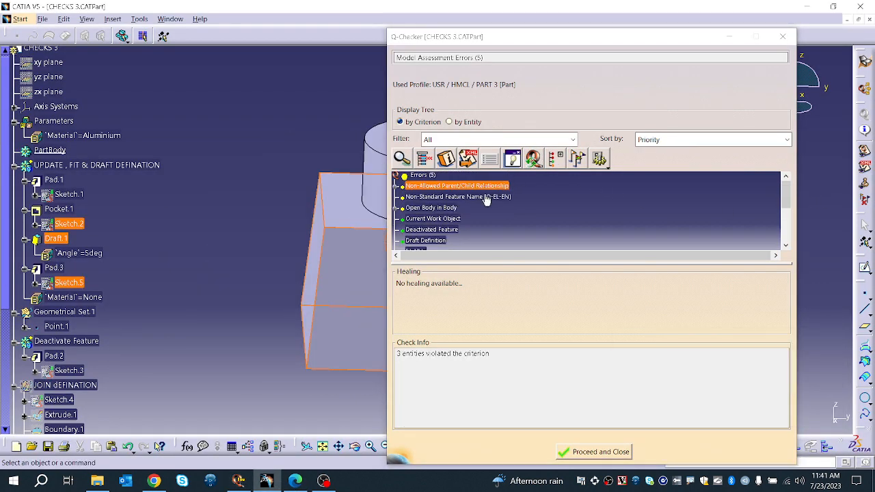
pyautogui.click(560, 445)
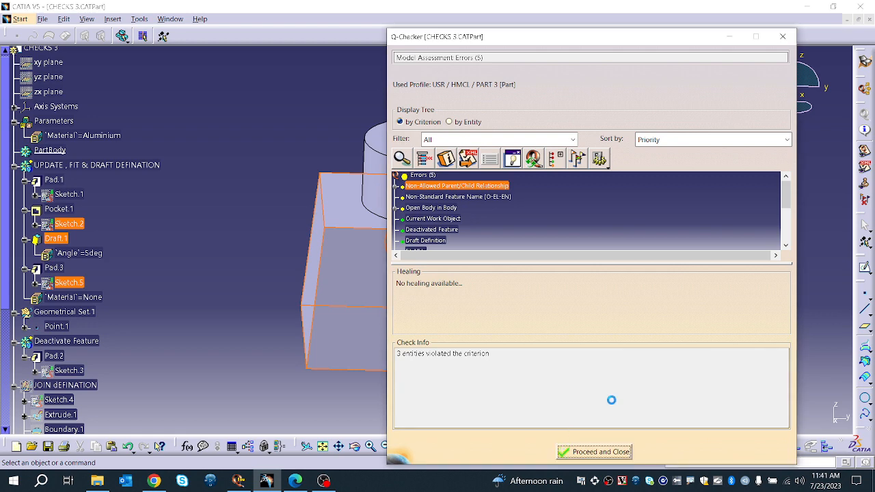
pyautogui.click(863, 114)
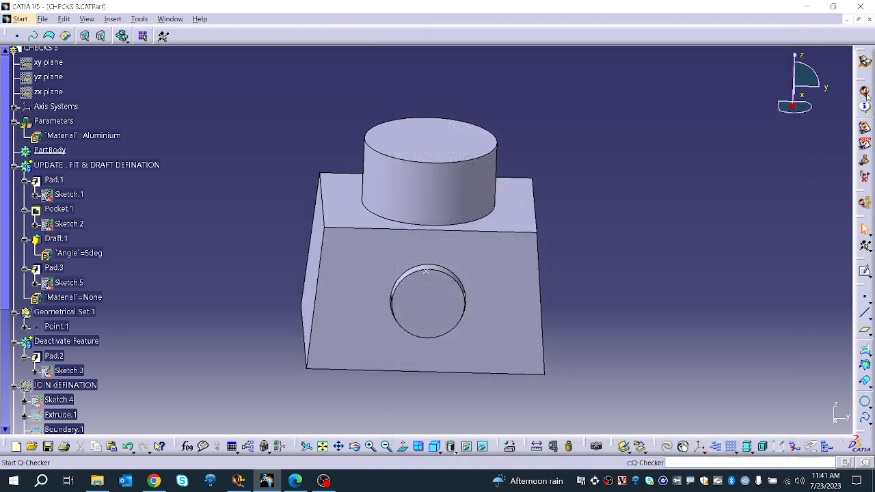
pyautogui.click(701, 330)
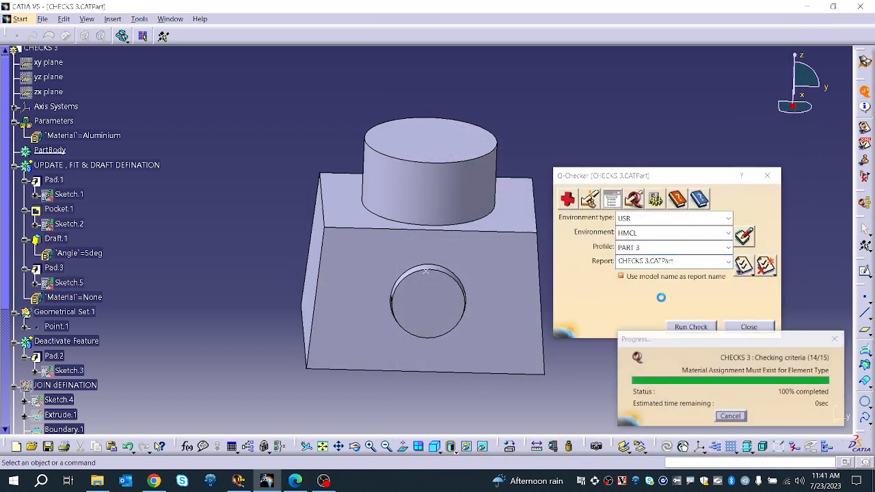
# Step: Review the Non-Standard Feature Name error's check info, selecting its first listed lines
pyautogui.click(418, 197)
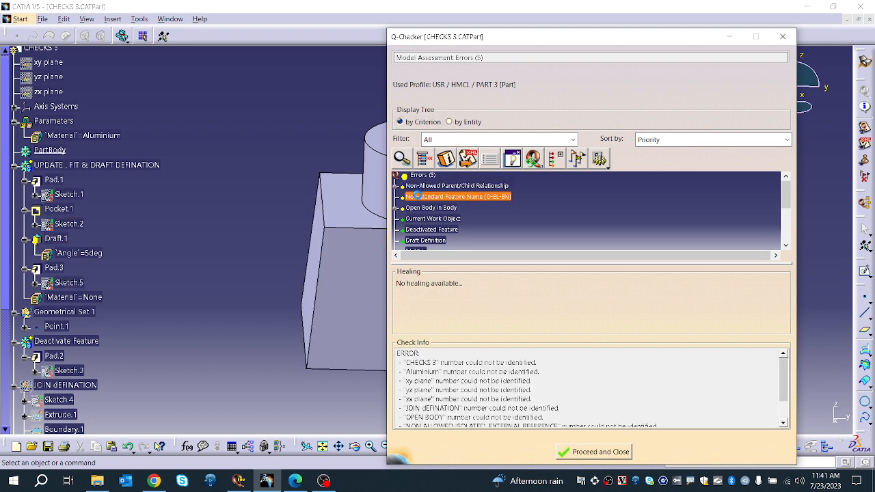
pyautogui.scroll(-1, 474, 378)
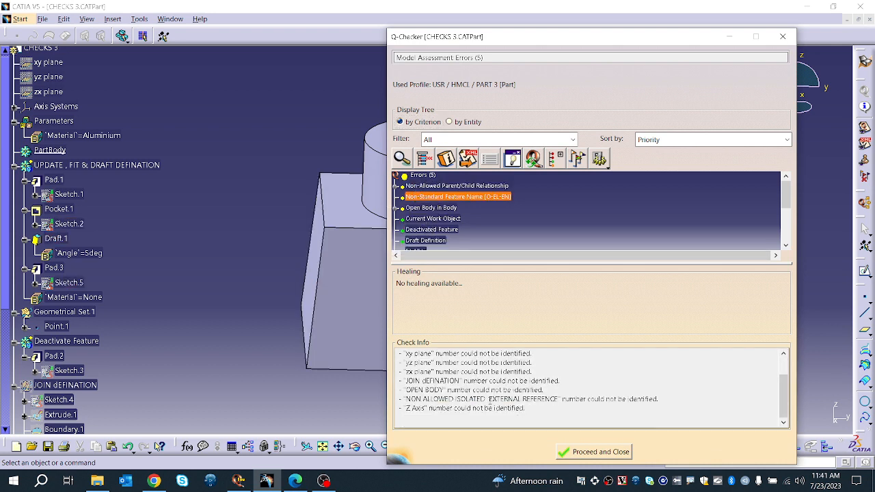
pyautogui.scroll(1, 486, 398)
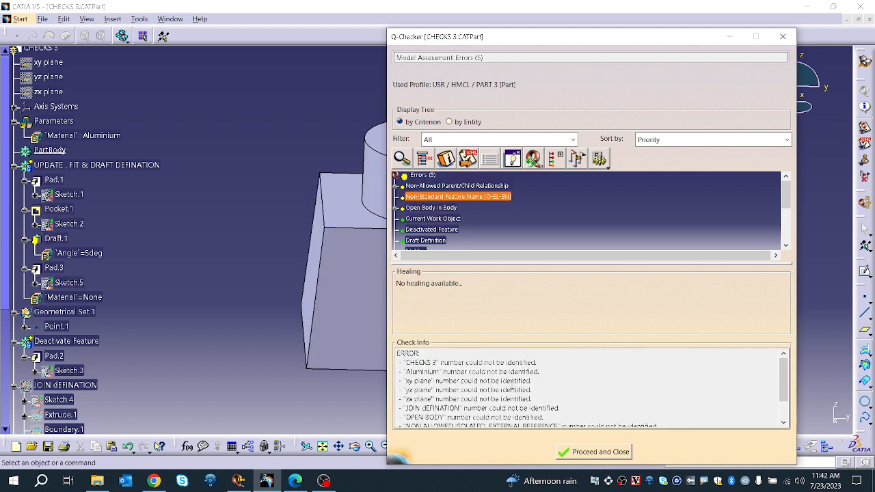
pyautogui.scroll(-1, 511, 385)
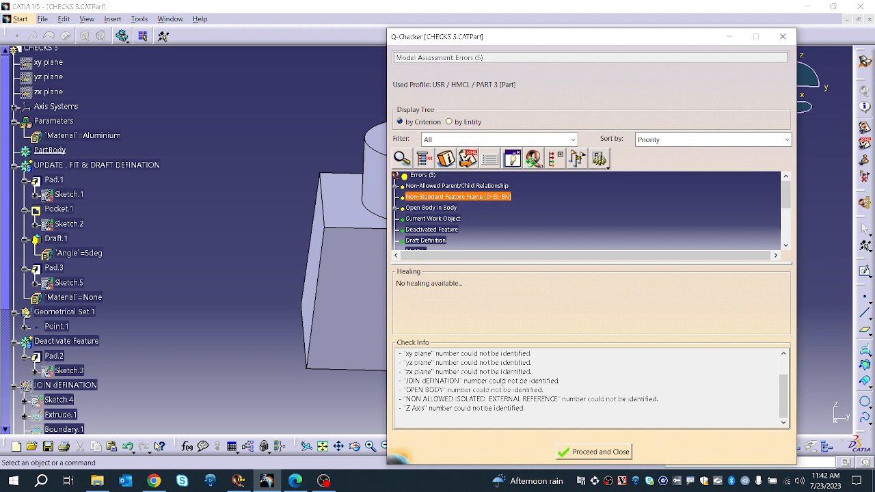
pyautogui.scroll(1, 502, 381)
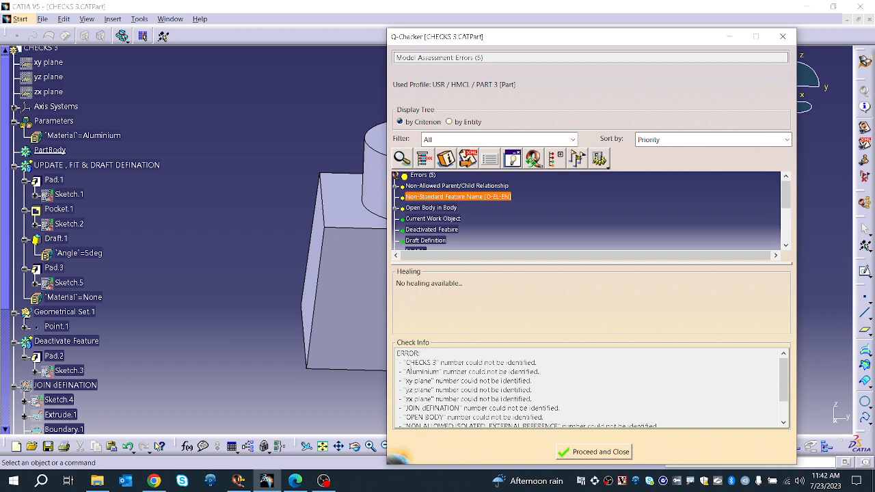
pyautogui.moveTo(408, 362); pyautogui.dragTo(540, 362)
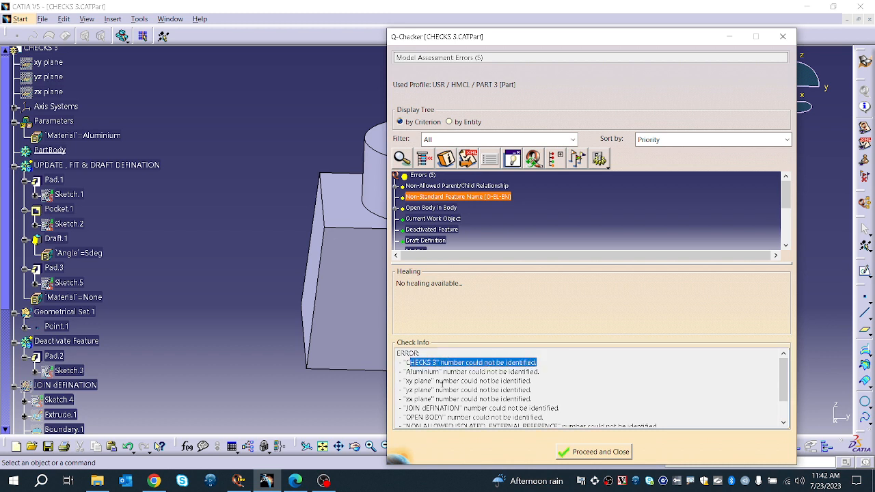
pyautogui.moveTo(406, 371); pyautogui.dragTo(553, 380)
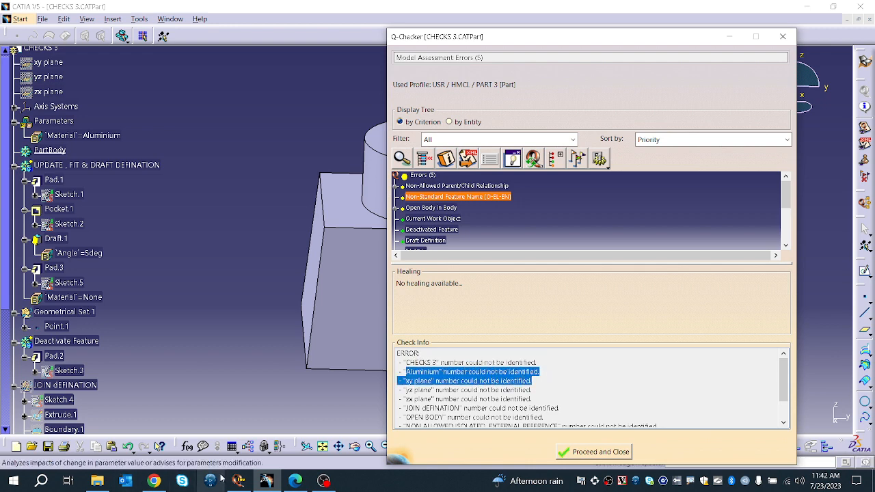
# Step: Edit the Non-Standard Feature Name criterion settings in the Environment Editor and save them
pyautogui.click(245, 483)
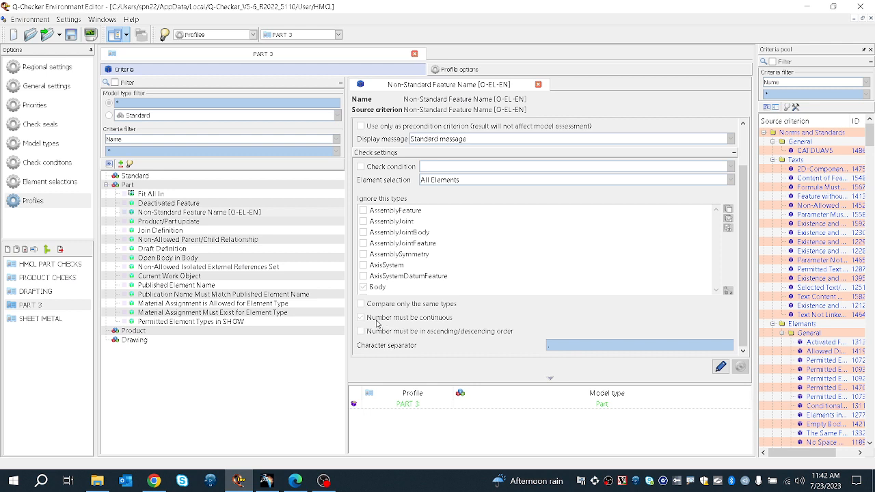
pyautogui.click(720, 367)
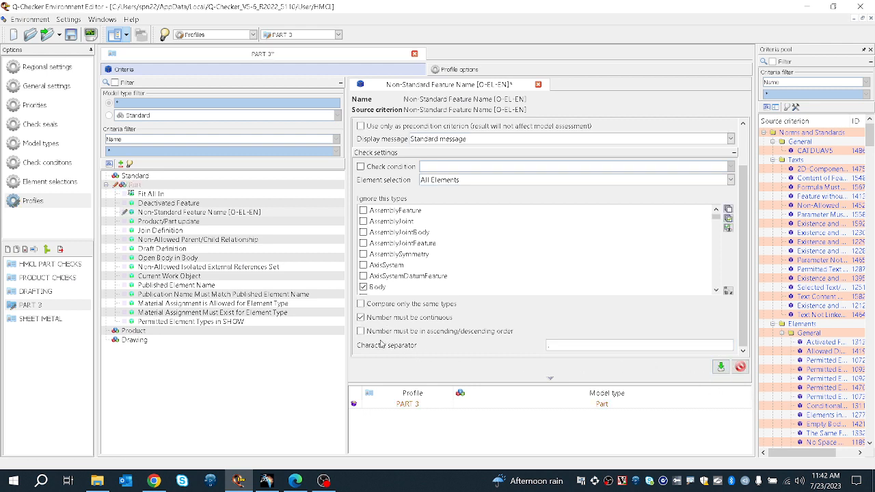
pyautogui.click(719, 367)
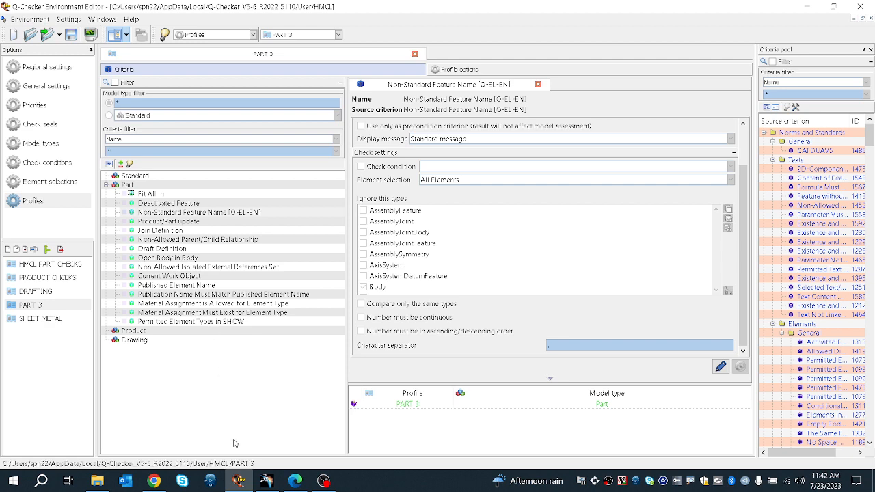
# Step: Return to CATIA, proceed and close the report, and rerun the Q-Checker check on CHECKS 3
pyautogui.click(267, 481)
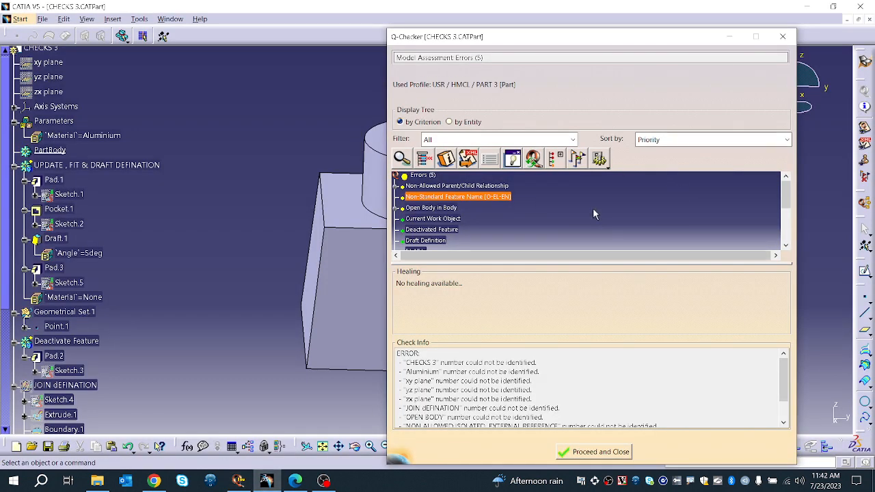
pyautogui.click(533, 159)
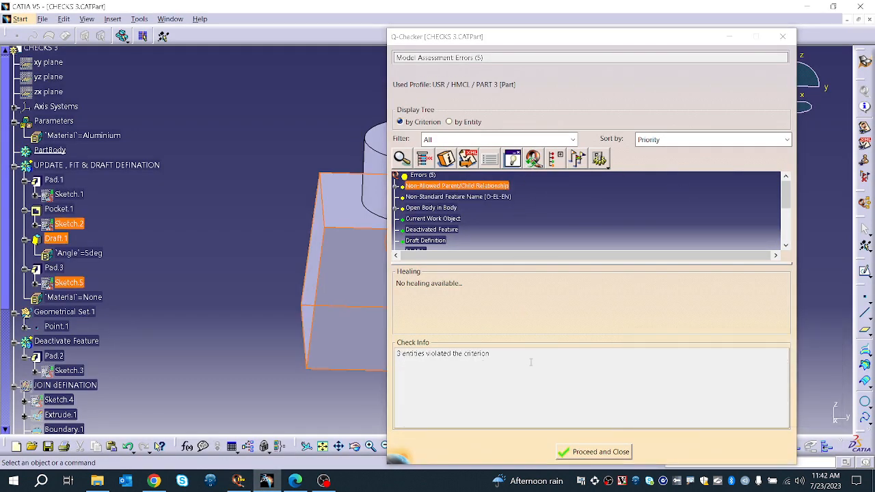
pyautogui.click(589, 451)
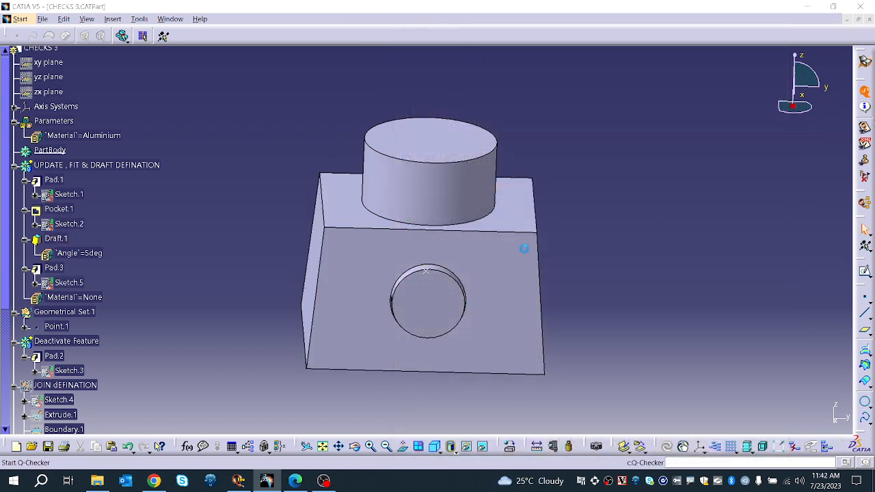
pyautogui.click(693, 326)
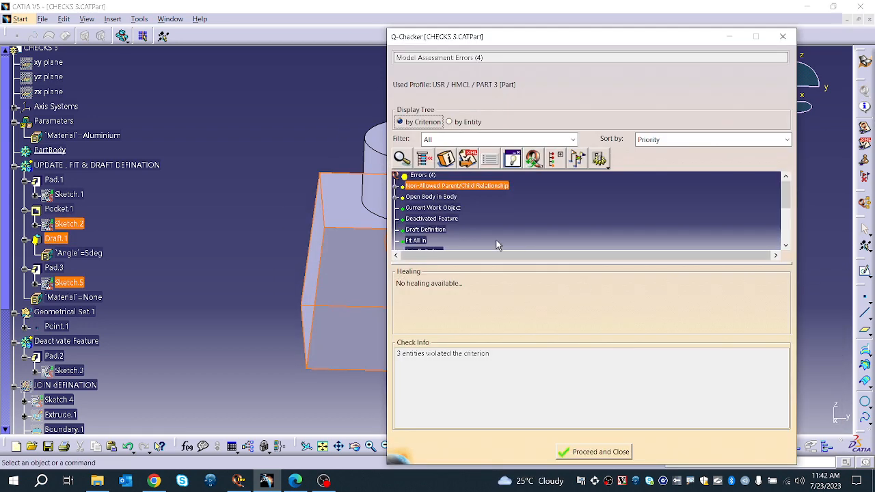
# Step: Browse the remaining criteria and expand the Open Body in Body error to inspect its flagged open body
pyautogui.scroll(-1, 435, 222)
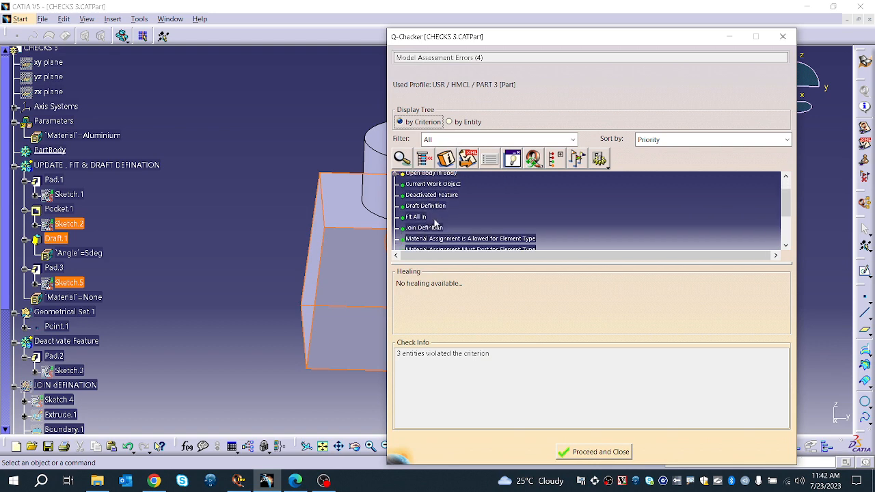
pyautogui.scroll(-3, 435, 223)
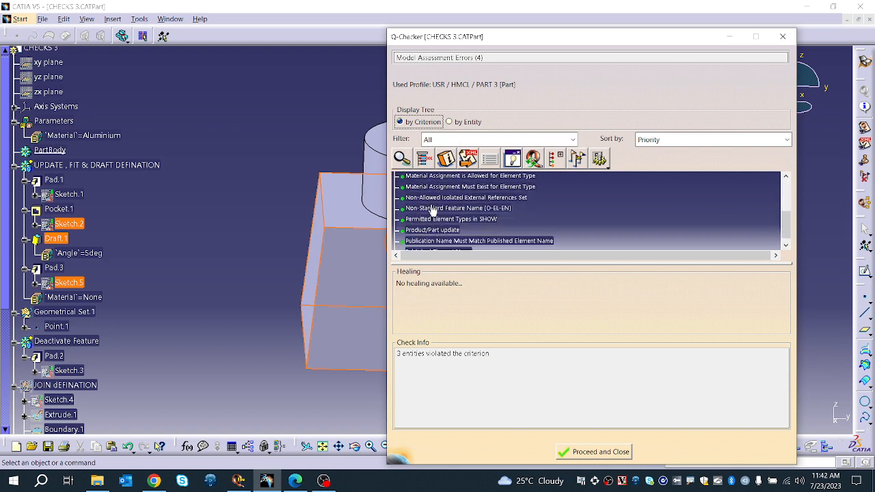
pyautogui.click(431, 209)
pyautogui.scroll(5, 432, 218)
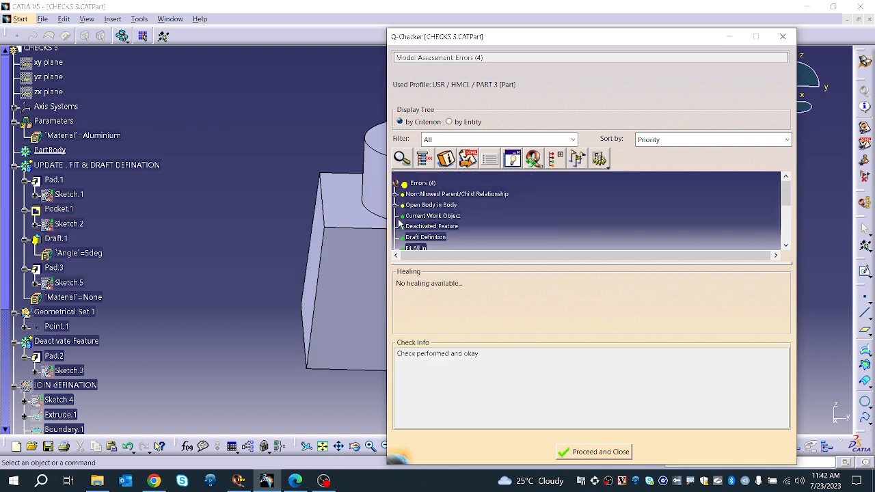
pyautogui.click(396, 205)
pyautogui.click(429, 216)
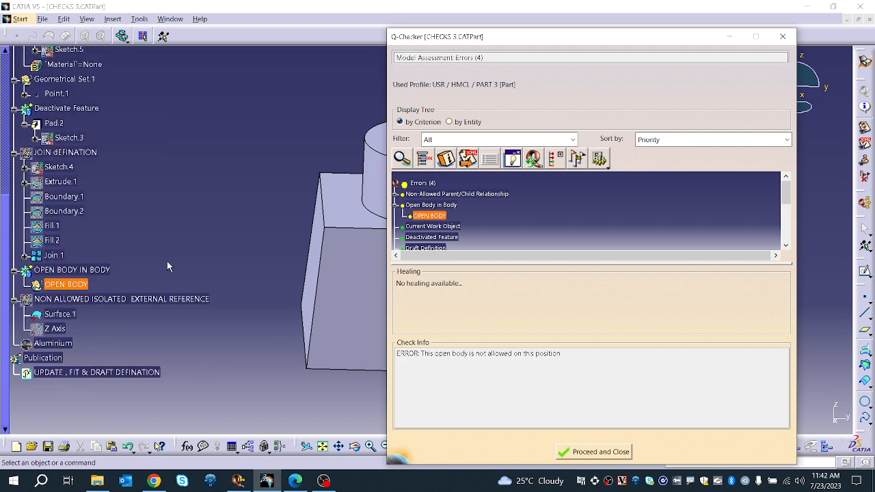
pyautogui.scroll(1, 197, 261)
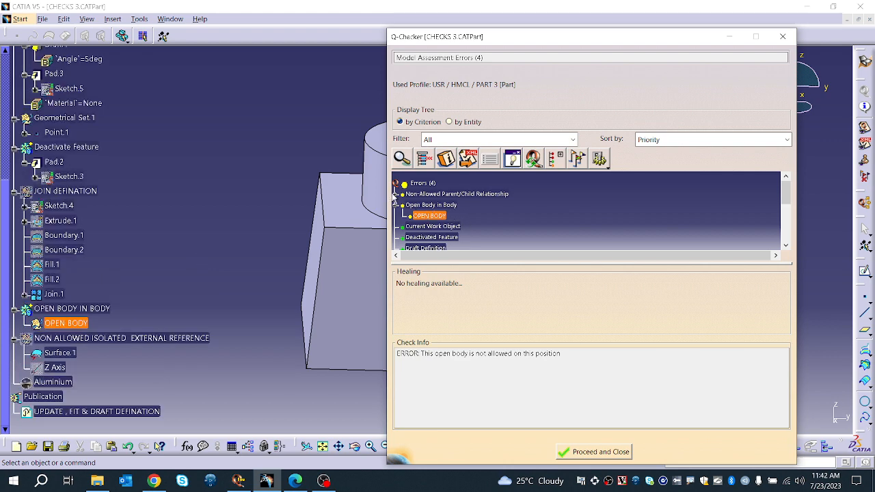
# Step: Expand the Non-Allowed Parent/Child Relationship error to view its flagged elements and proceed to close the report
pyautogui.click(394, 194)
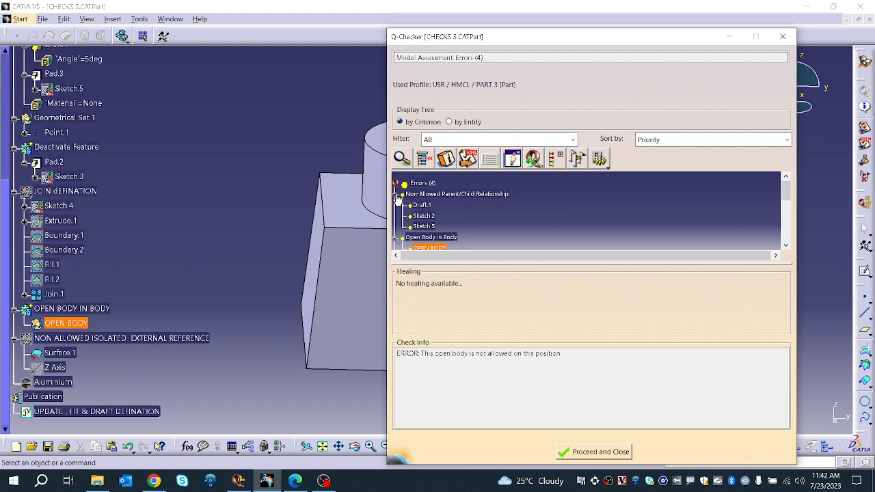
pyautogui.click(582, 451)
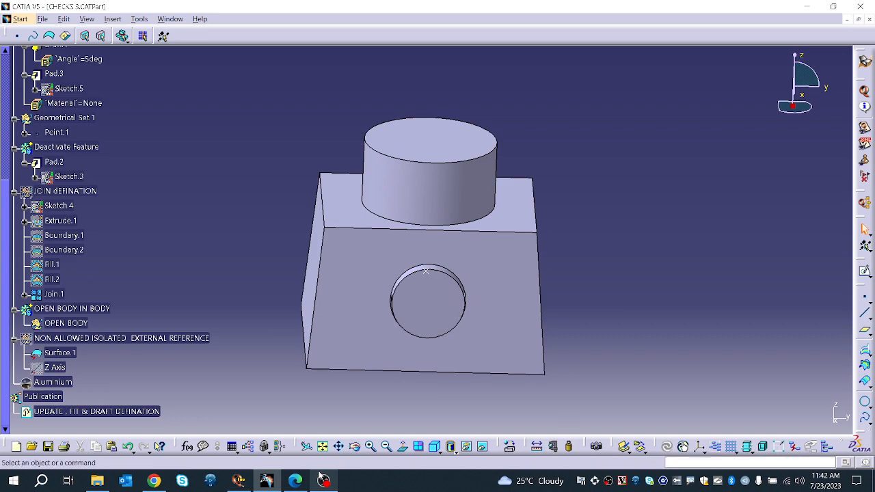
# Step: In the Environment Editor, enable 'Number must be continuous' for the Non-Standard Feature Name criterion, save it, and return to CATIA
pyautogui.moveTo(323, 481)
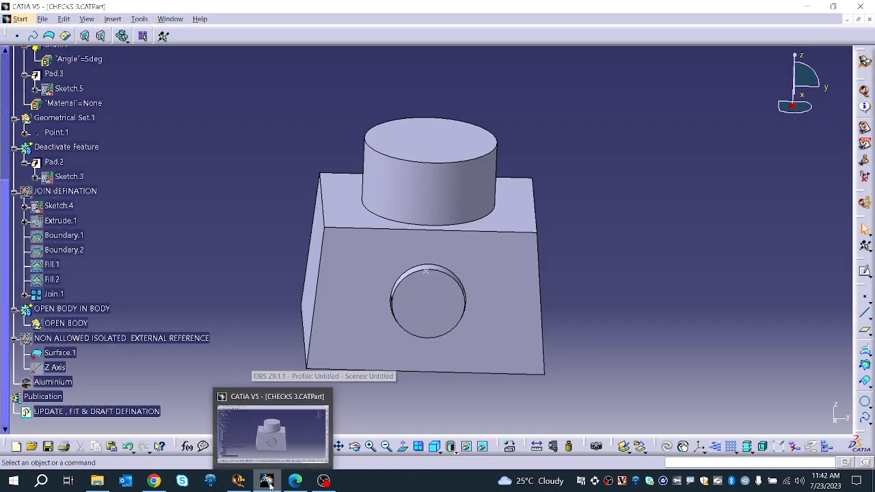
pyautogui.click(285, 430)
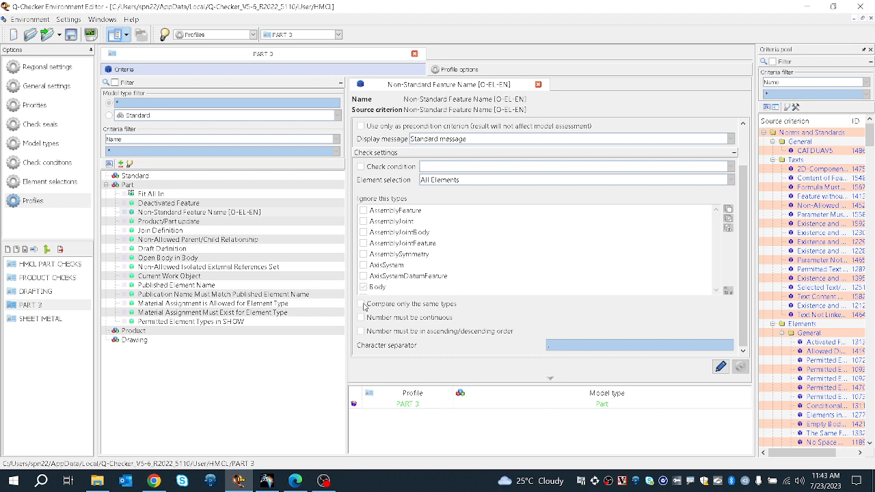
pyautogui.click(719, 367)
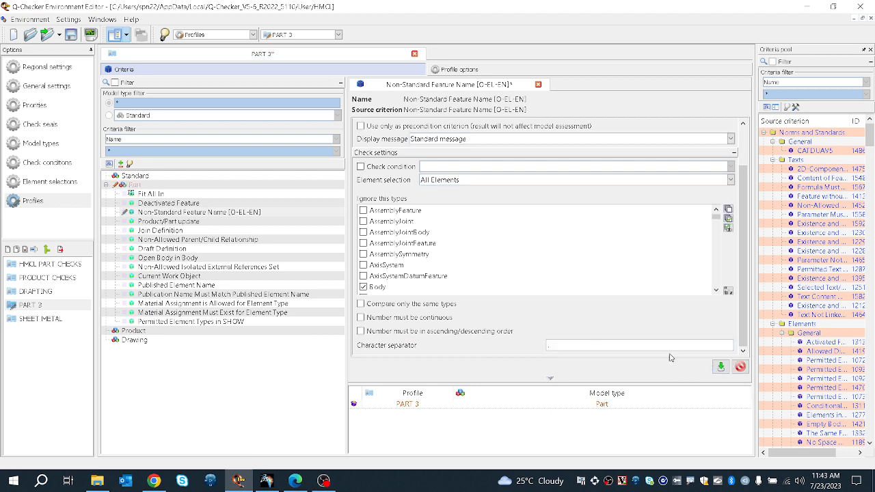
pyautogui.click(360, 316)
pyautogui.click(720, 367)
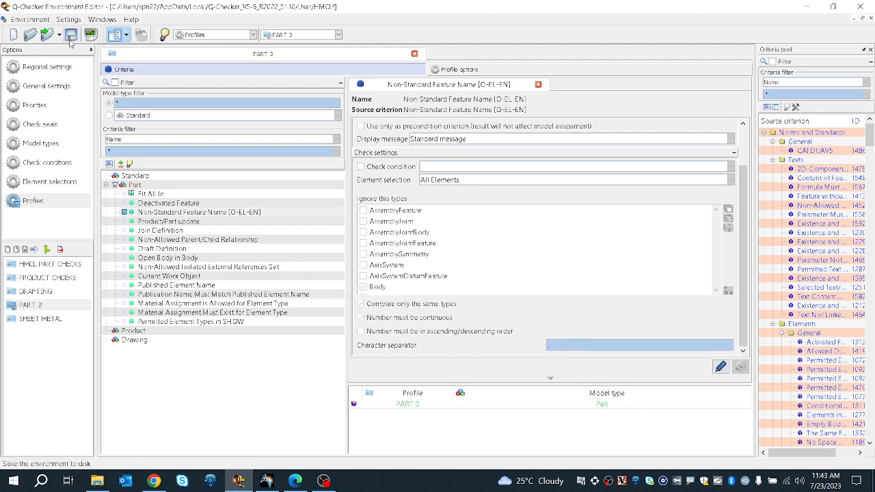
pyautogui.click(292, 481)
pyautogui.click(274, 482)
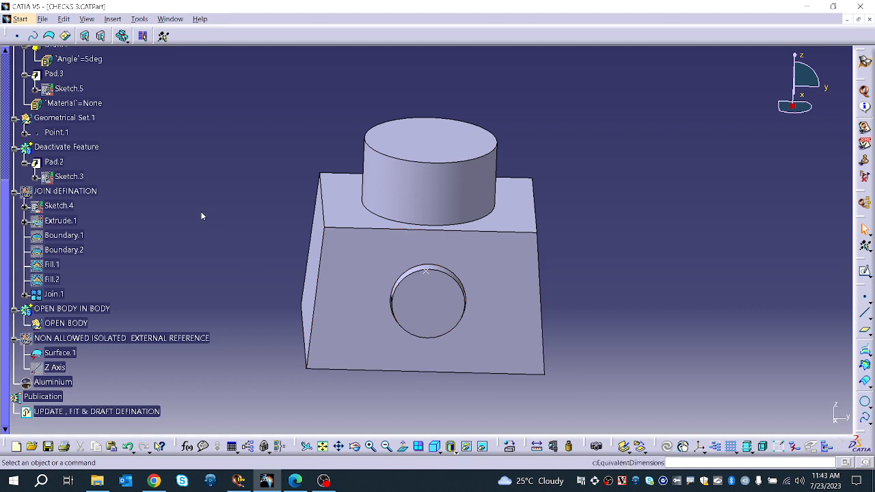